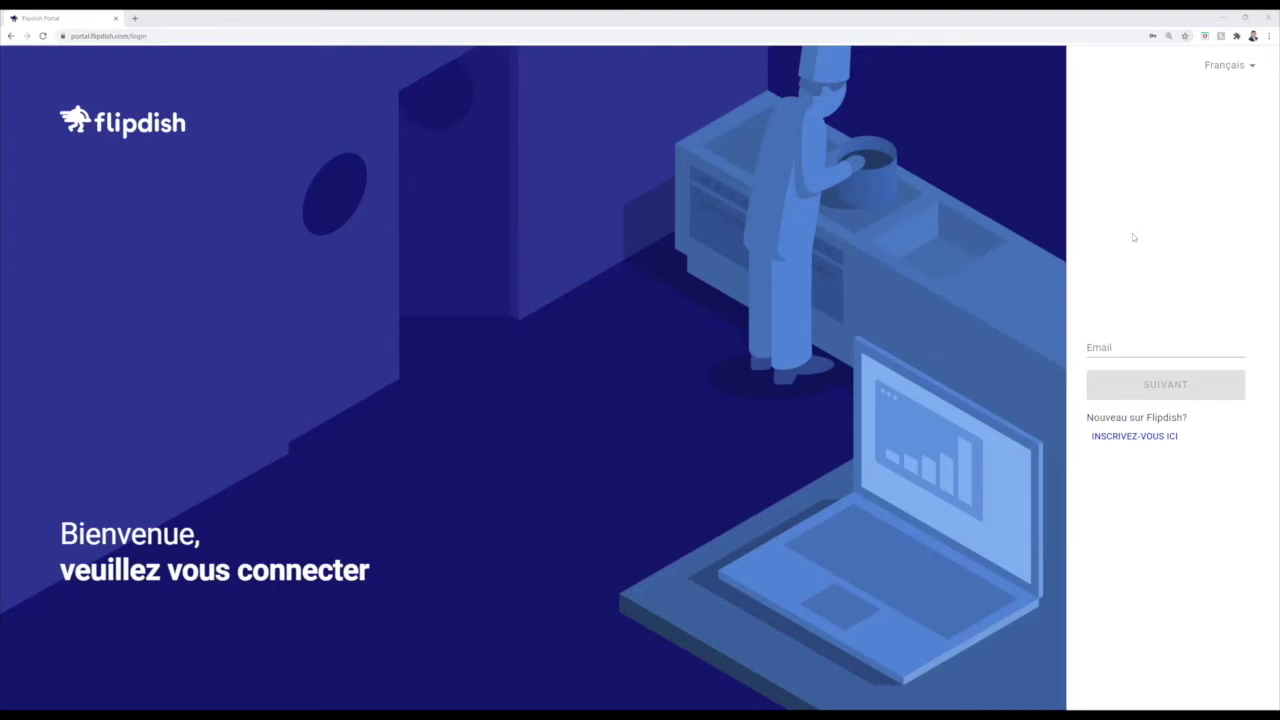
- Log in to the Flipdish portal with the account email and the account password
{"action": "left_click", "coordinate": [1118, 347]}
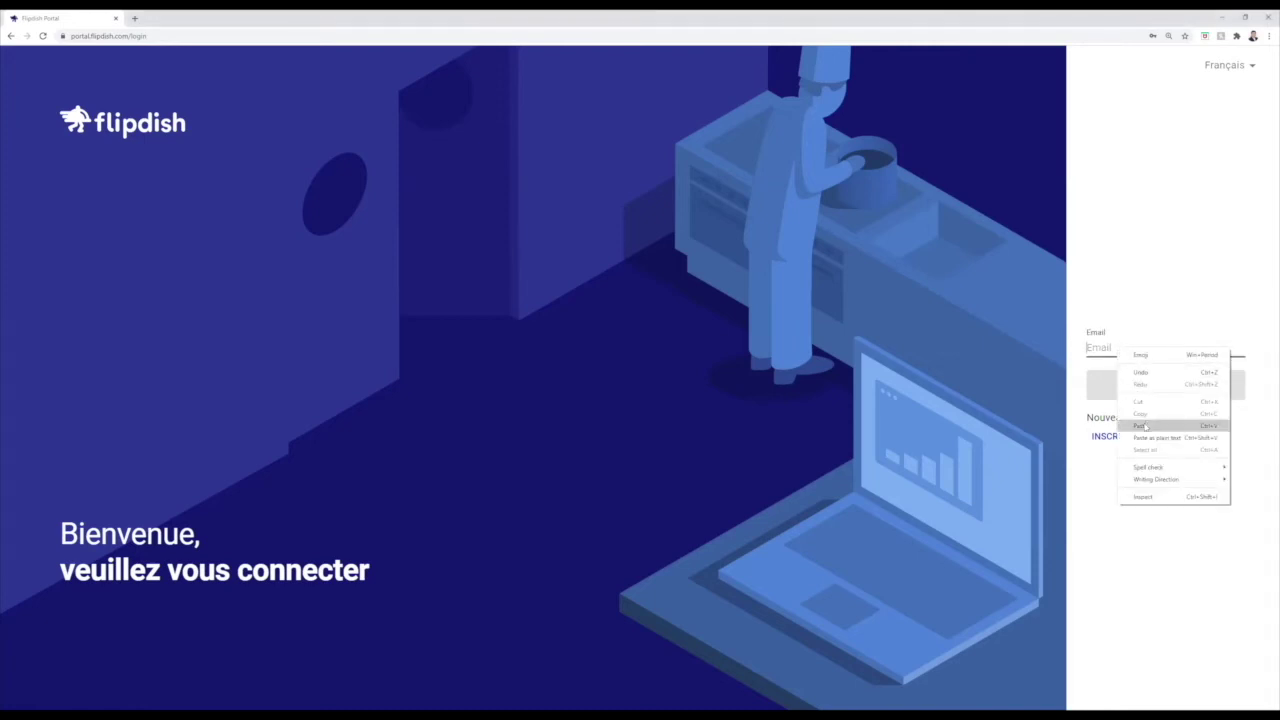
{"action": "left_click", "coordinate": [1150, 424]}
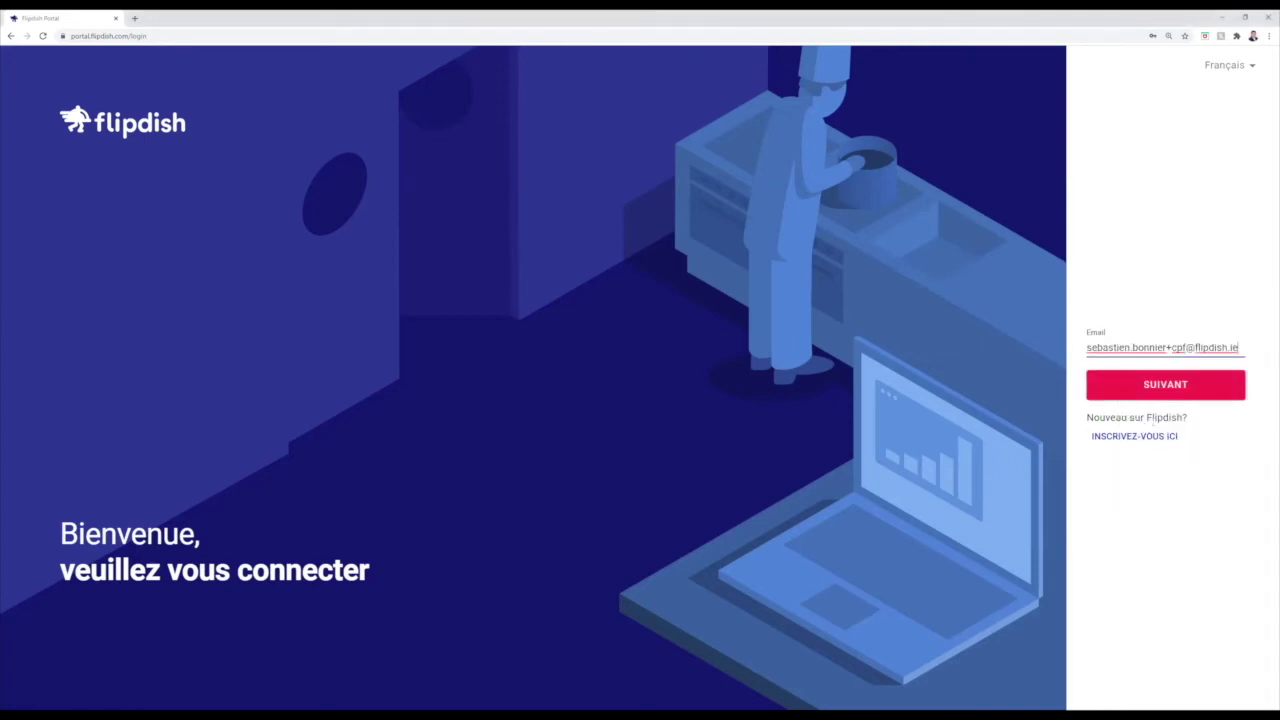
{"action": "left_click", "coordinate": [1166, 393]}
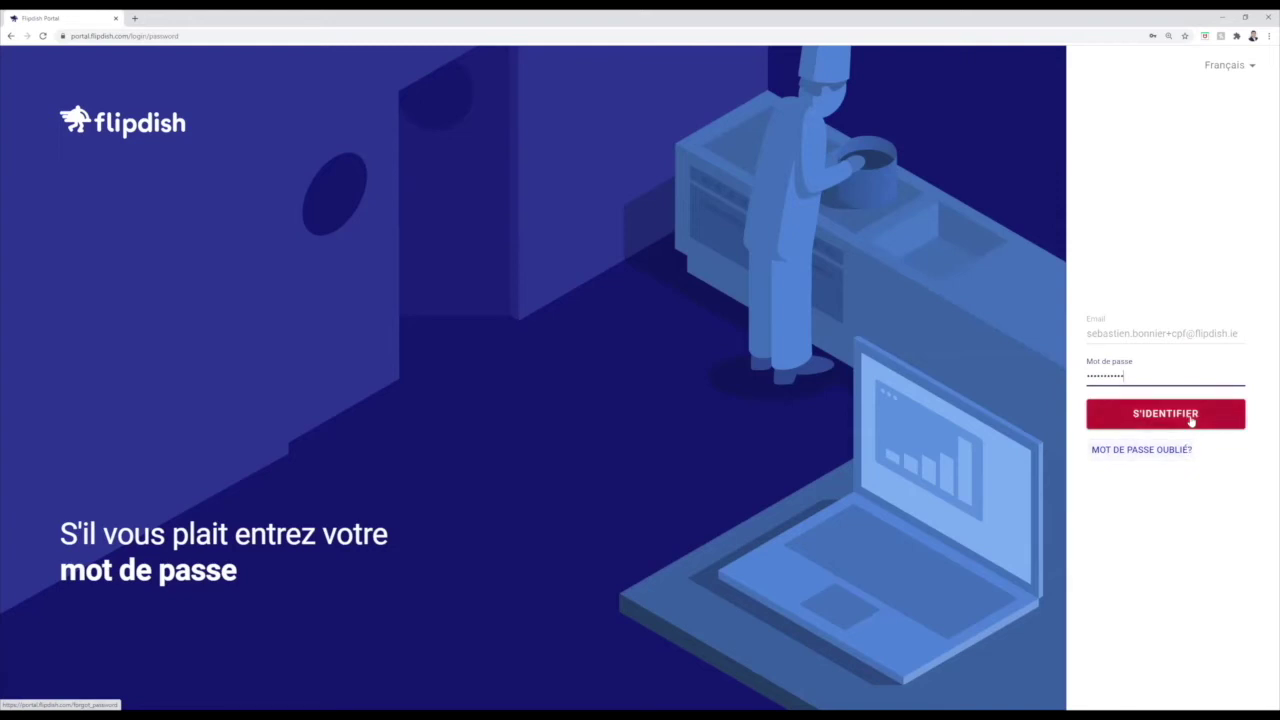
{"action": "left_click", "coordinate": [1191, 418]}
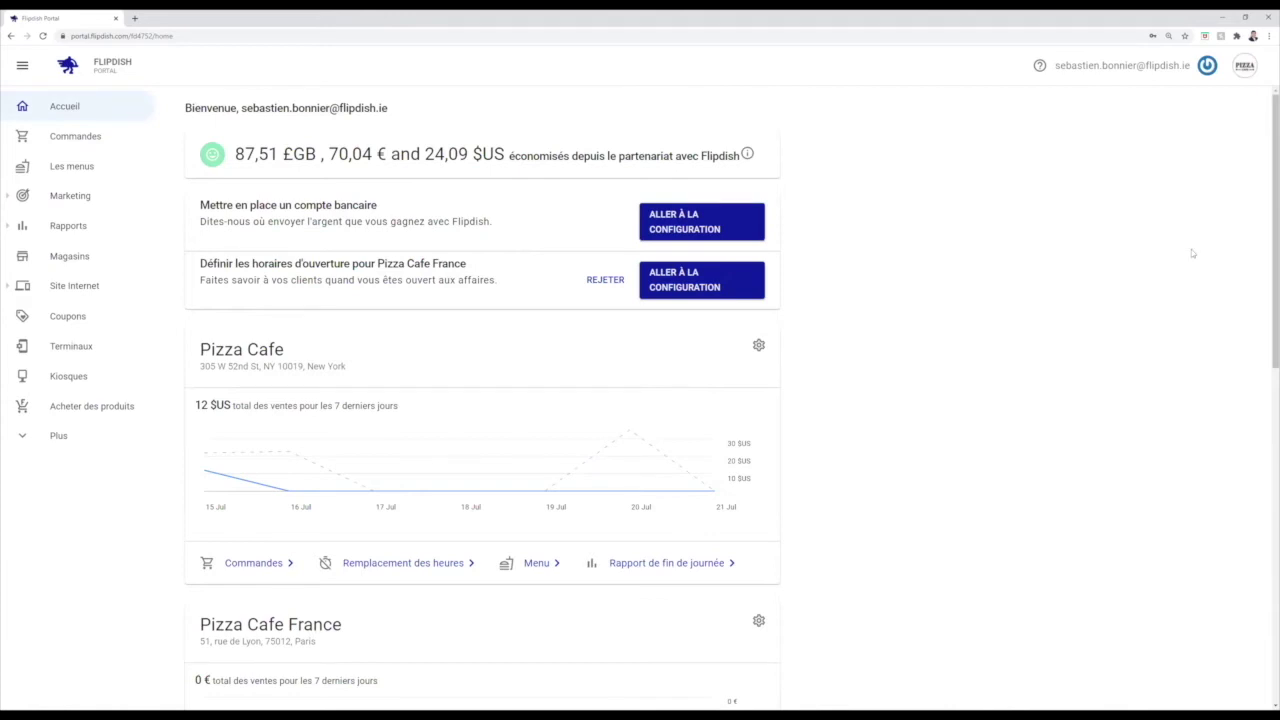
- Open the account profile and view the available languages and time zones without changing them
{"action": "left_click", "coordinate": [1207, 65]}
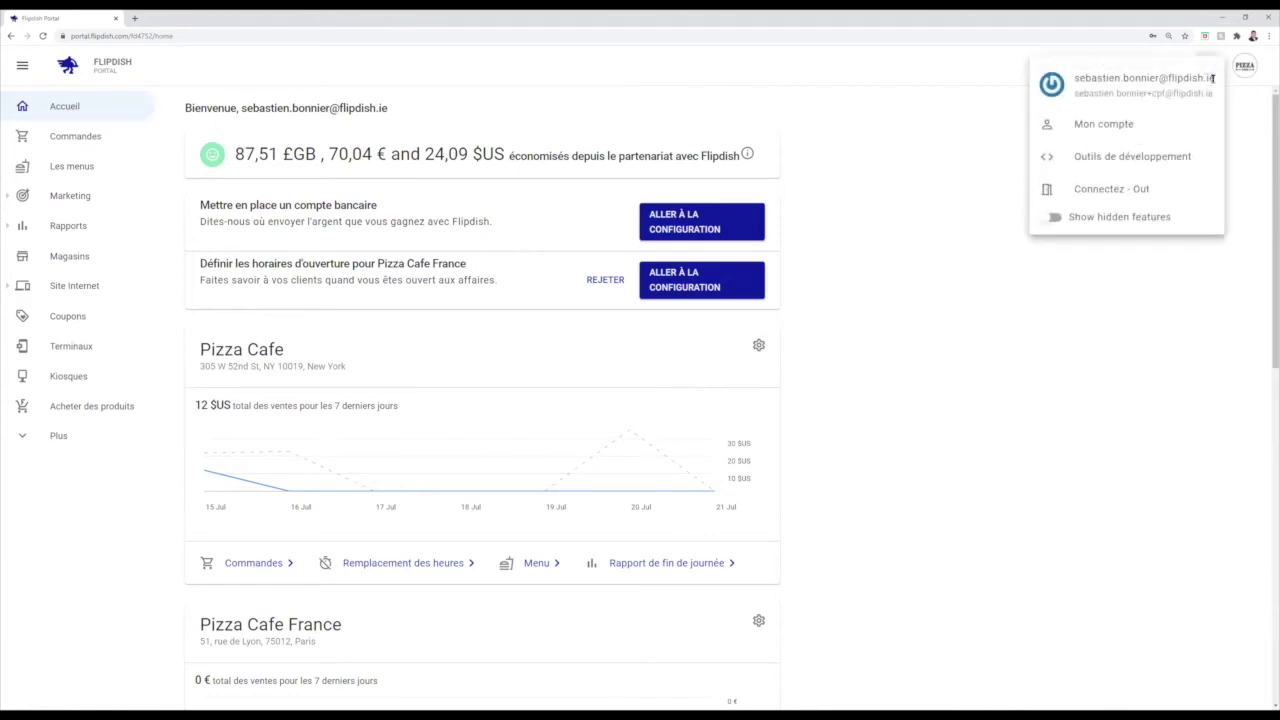
{"action": "left_click", "coordinate": [1135, 127]}
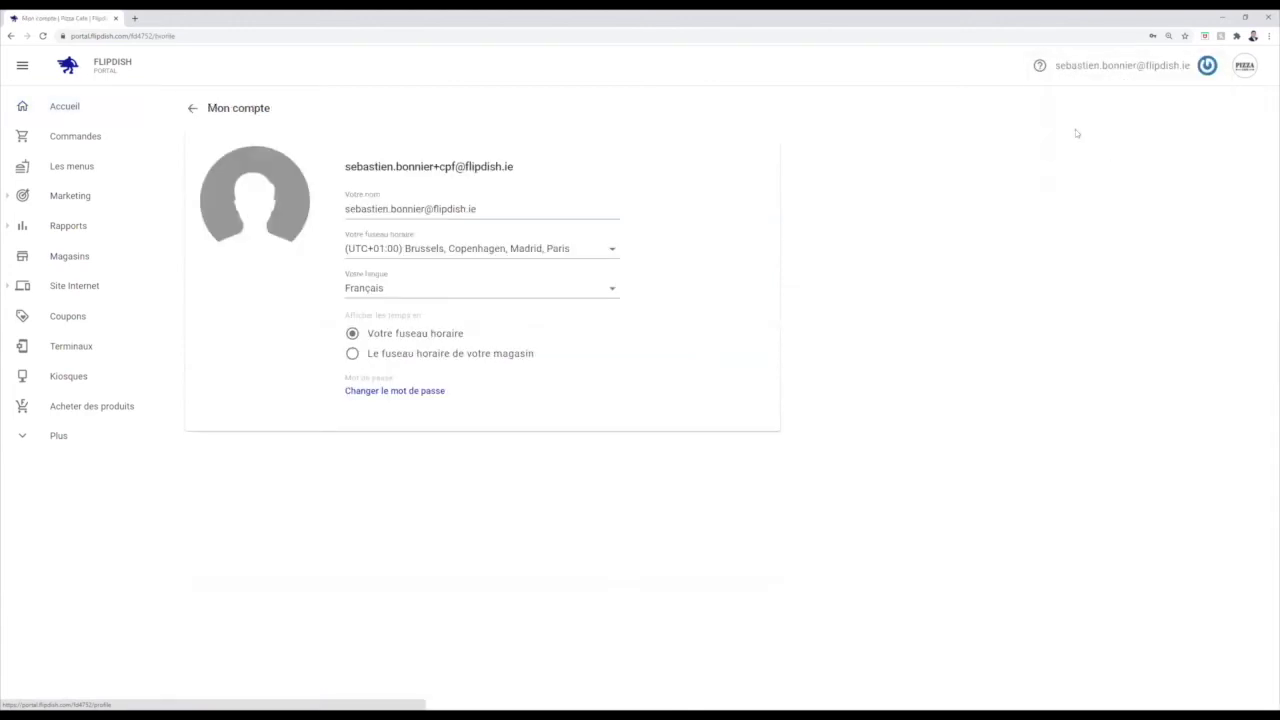
{"action": "left_click", "coordinate": [607, 290]}
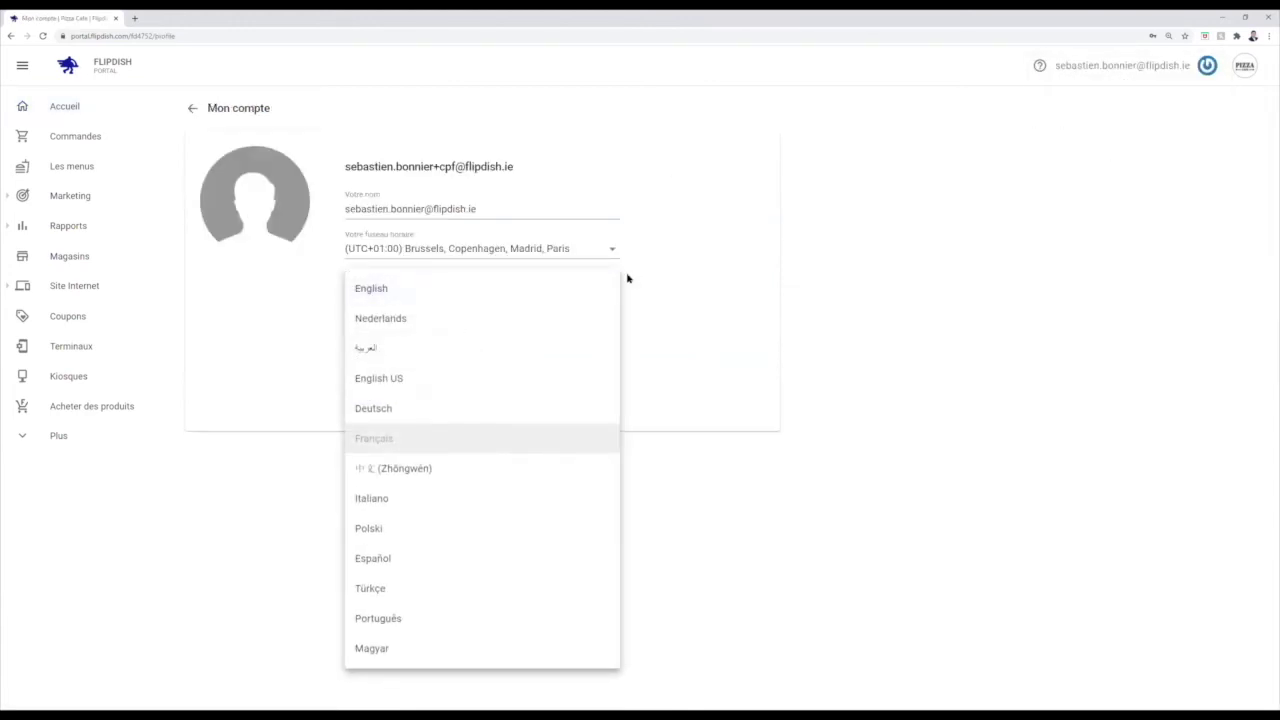
{"action": "left_click", "coordinate": [711, 278]}
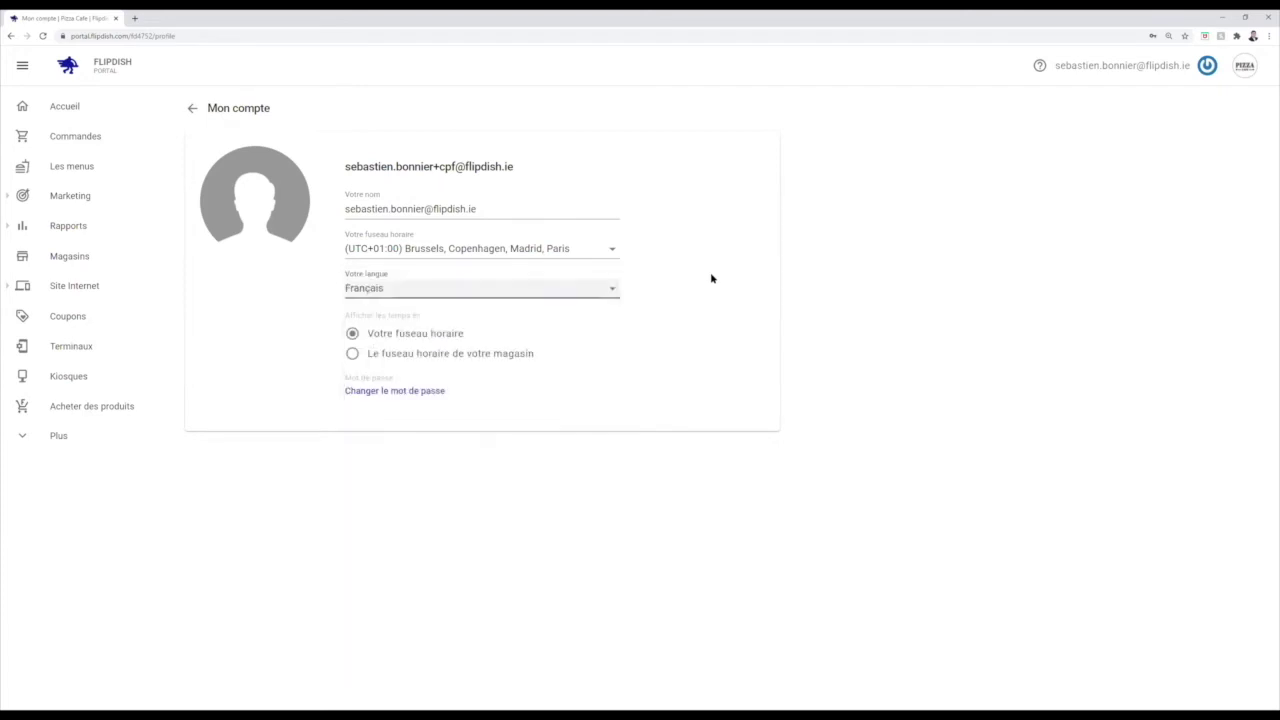
{"action": "left_click", "coordinate": [611, 248]}
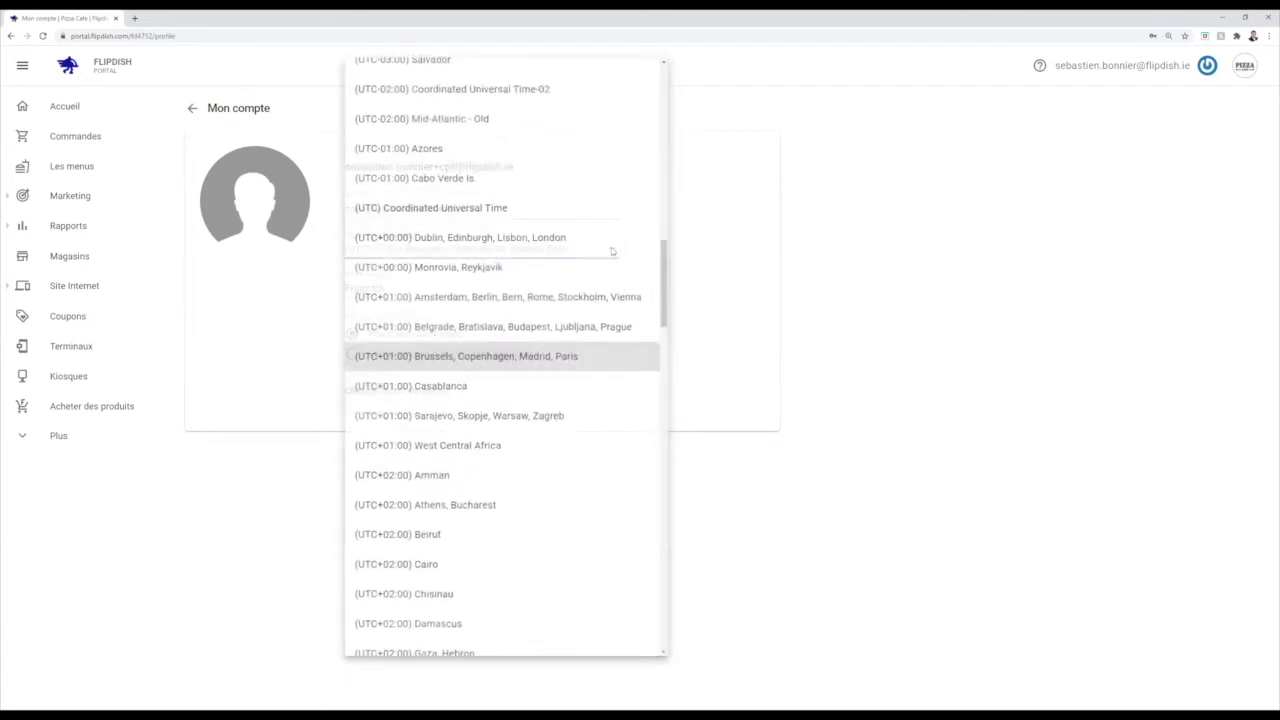
{"action": "left_click", "coordinate": [719, 265]}
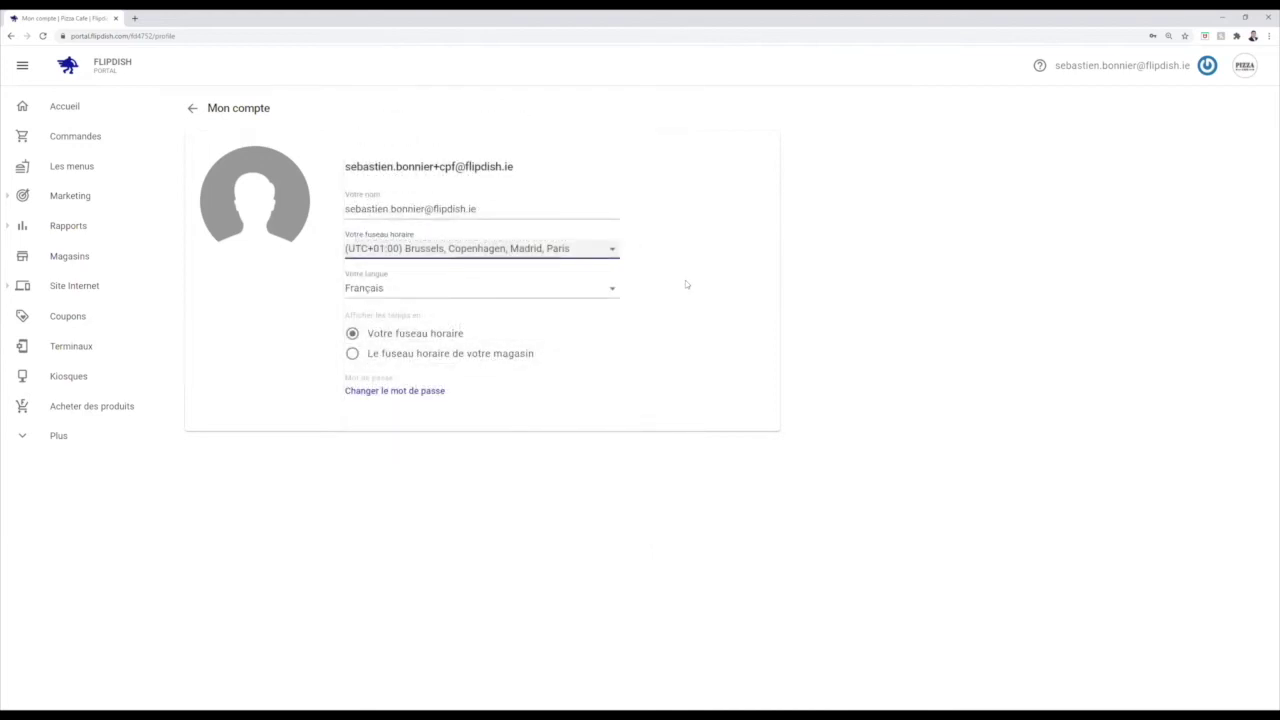
- Open the orders of Pizza Cafe France from the home page and add Pizza Cafe Ireland to the store filter
{"action": "left_click", "coordinate": [71, 114]}
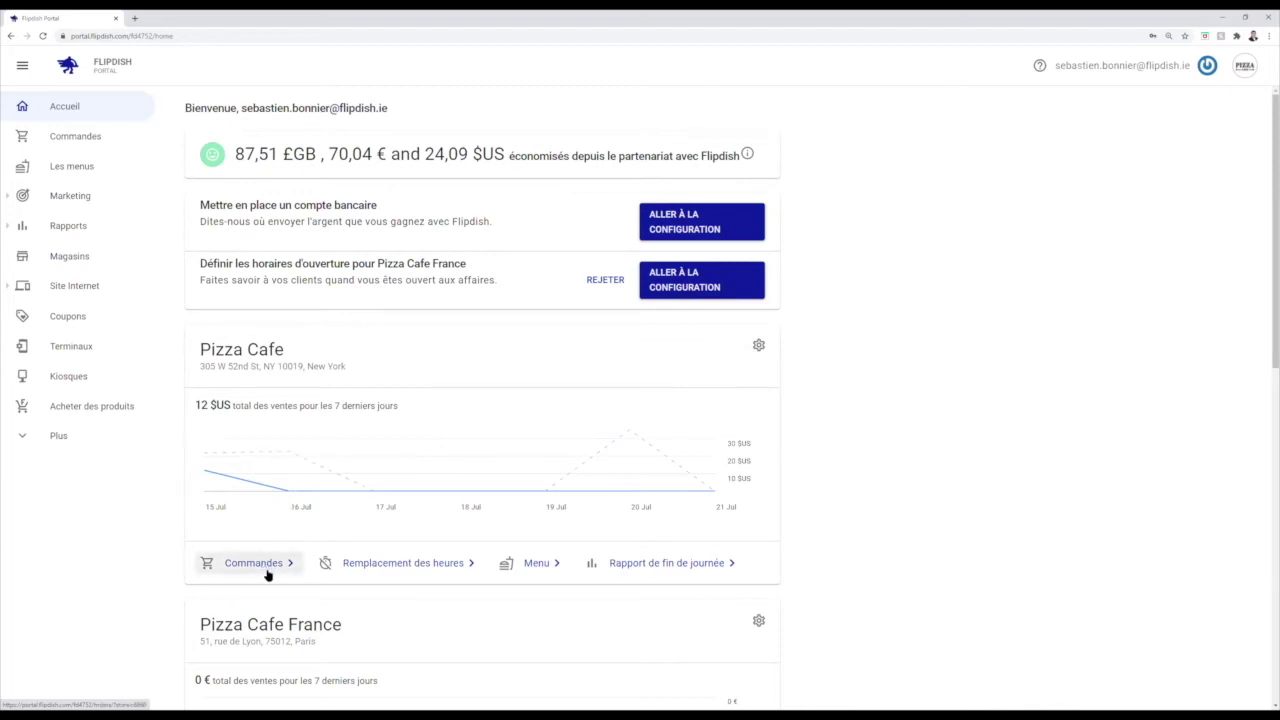
{"action": "scroll", "coordinate": [267, 574], "scroll_direction": "down", "scroll_amount": 2}
{"action": "scroll", "coordinate": [268, 574], "scroll_direction": "down", "scroll_amount": 3}
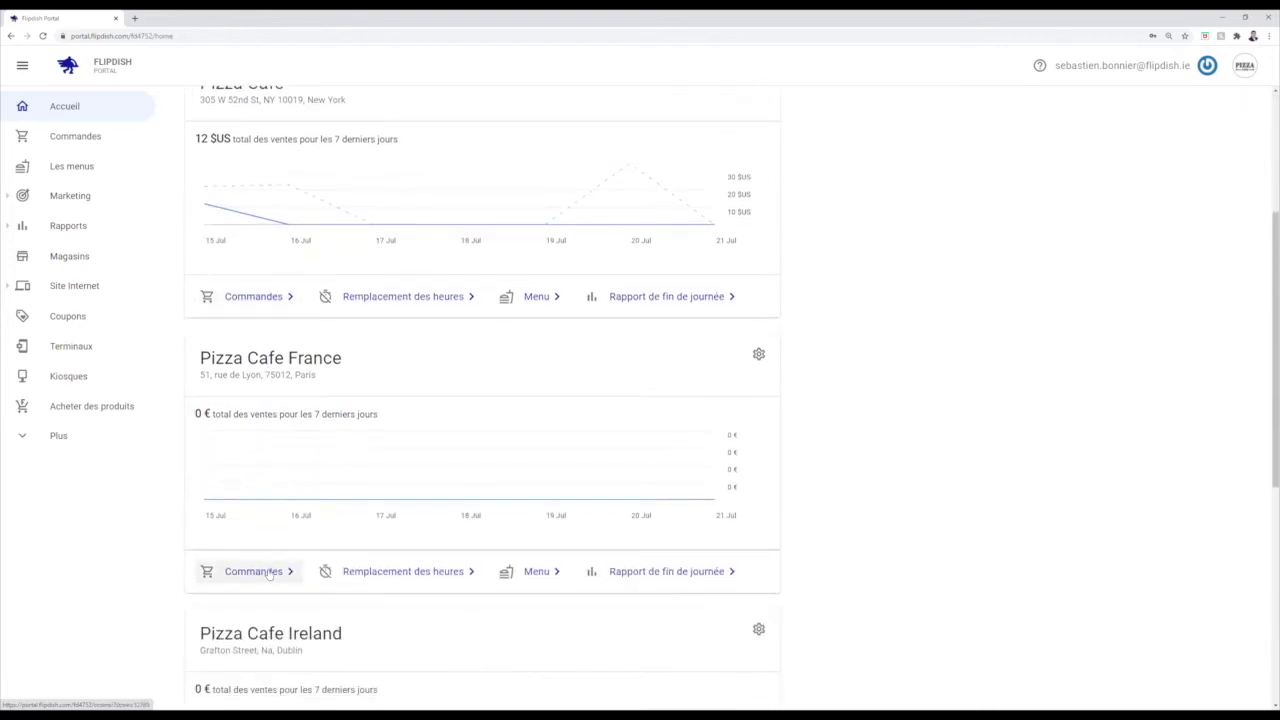
{"action": "left_click", "coordinate": [268, 572]}
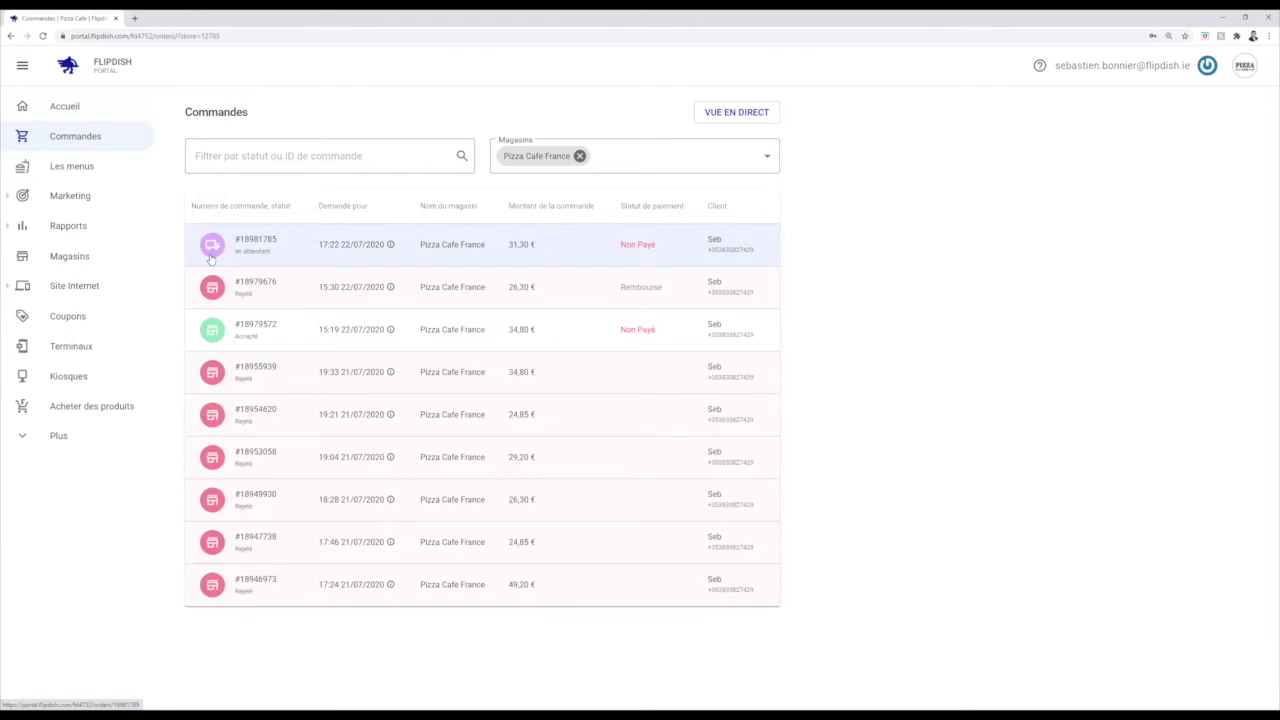
{"action": "left_click", "coordinate": [645, 162]}
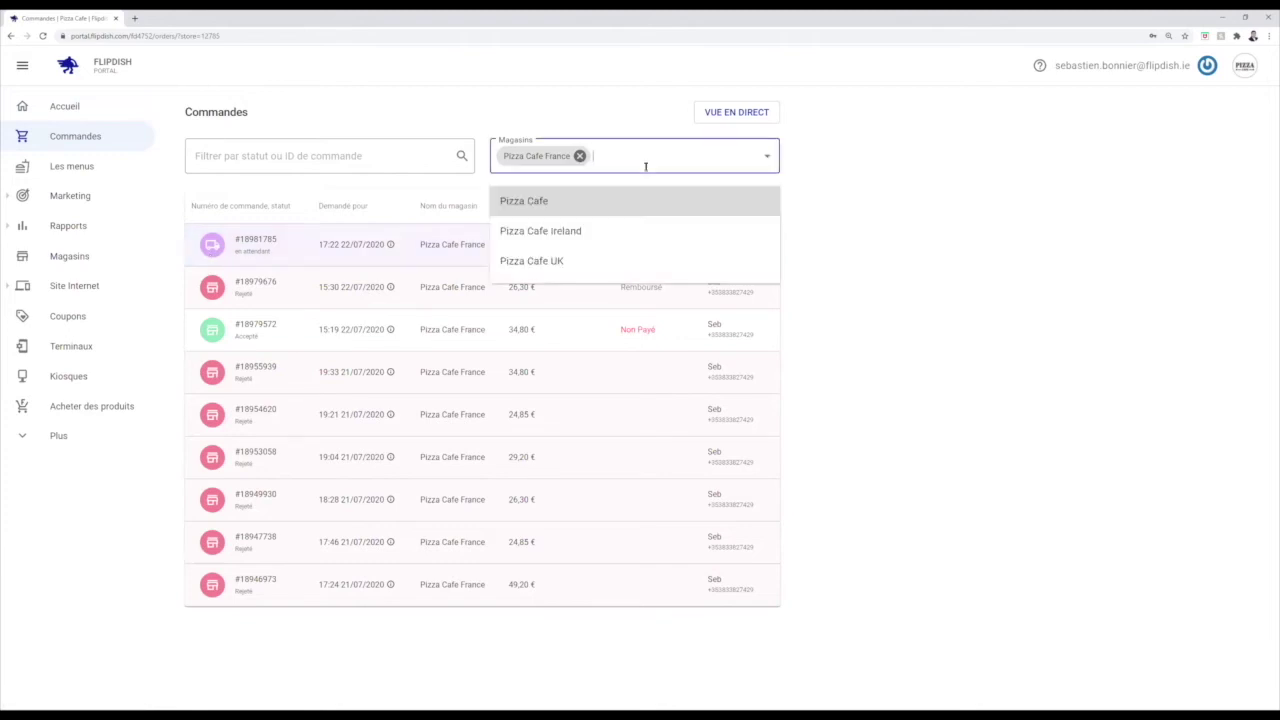
{"action": "left_click", "coordinate": [636, 230]}
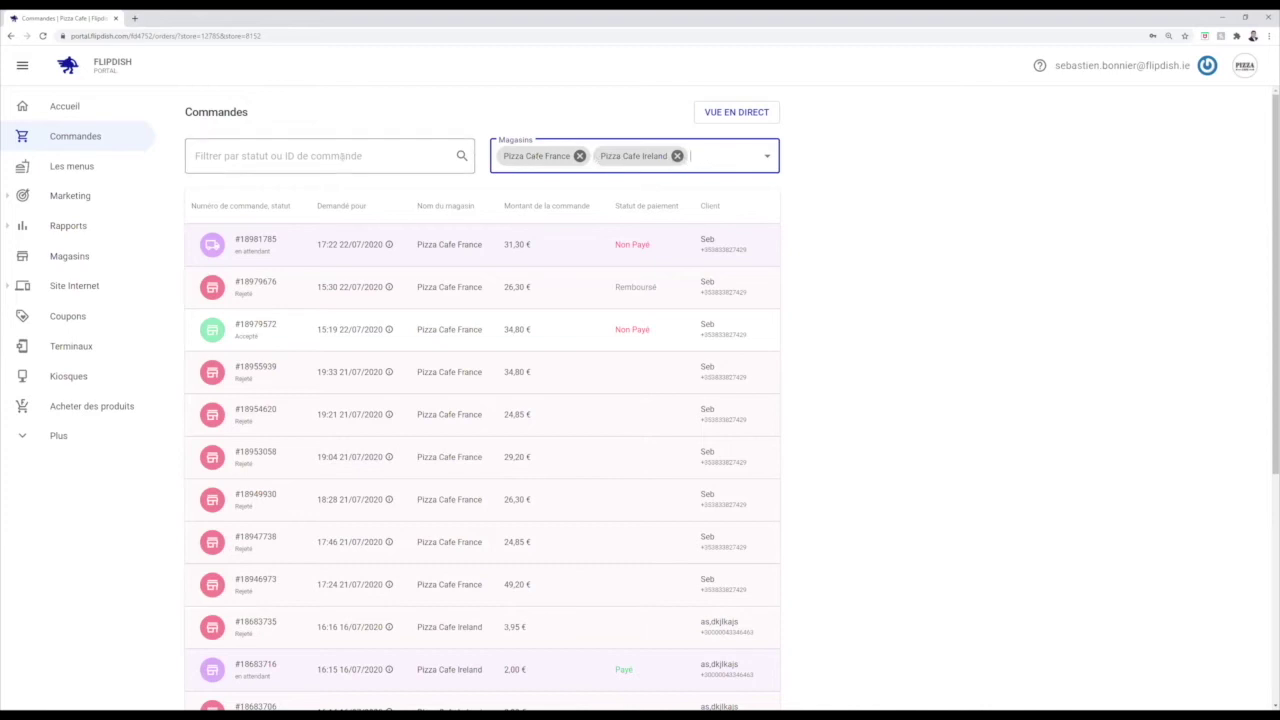
- Enter an order number in the order filter
{"action": "left_click", "coordinate": [341, 156]}
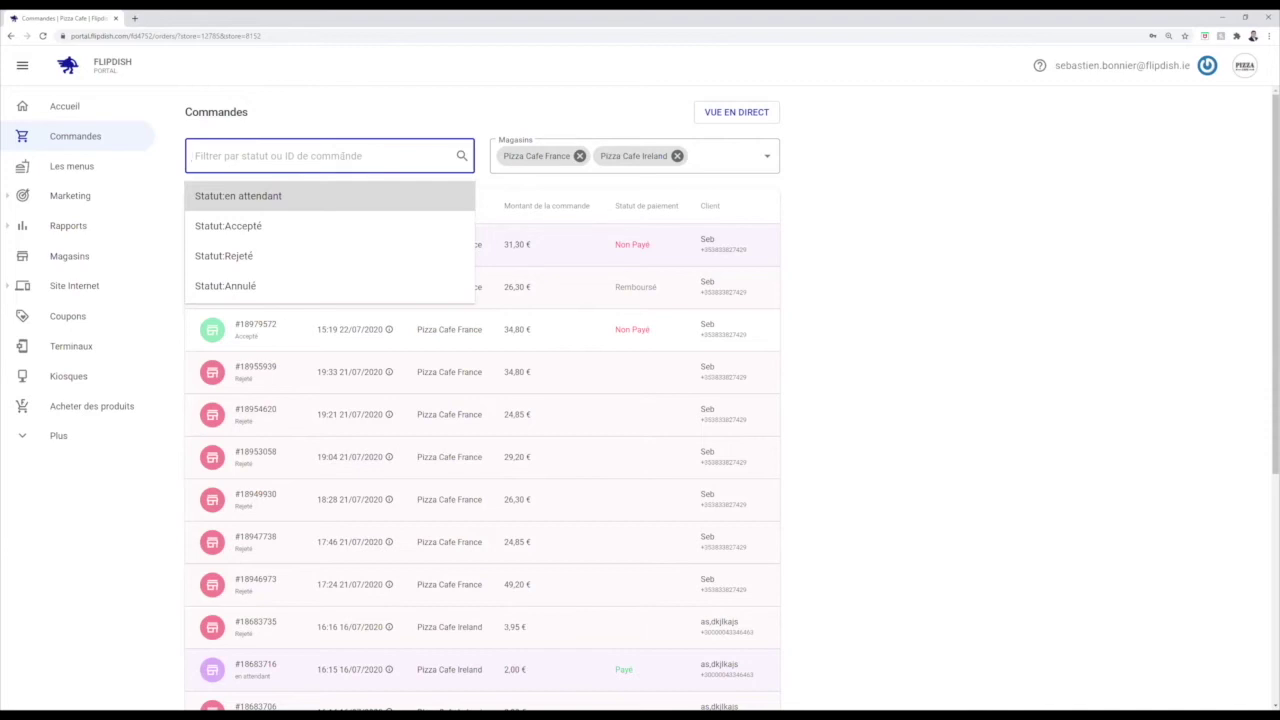
{"action": "type", "text": "177"}
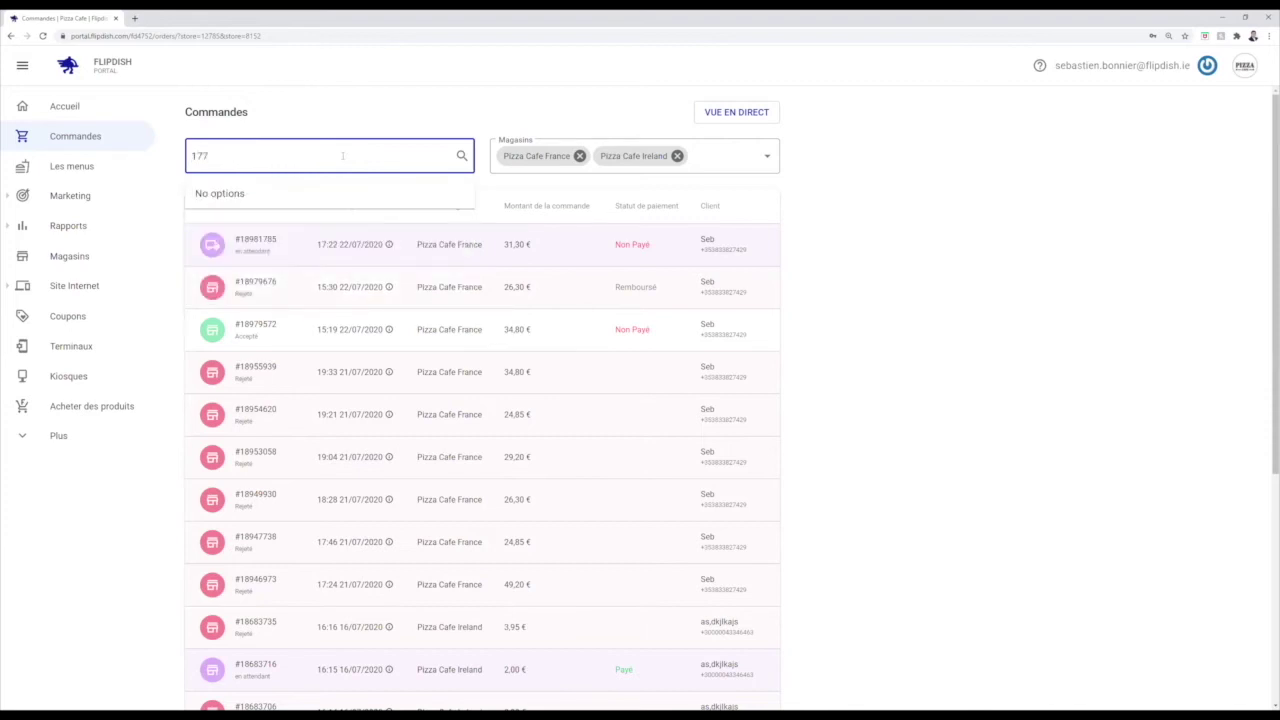
{"action": "type", "text": "61602"}
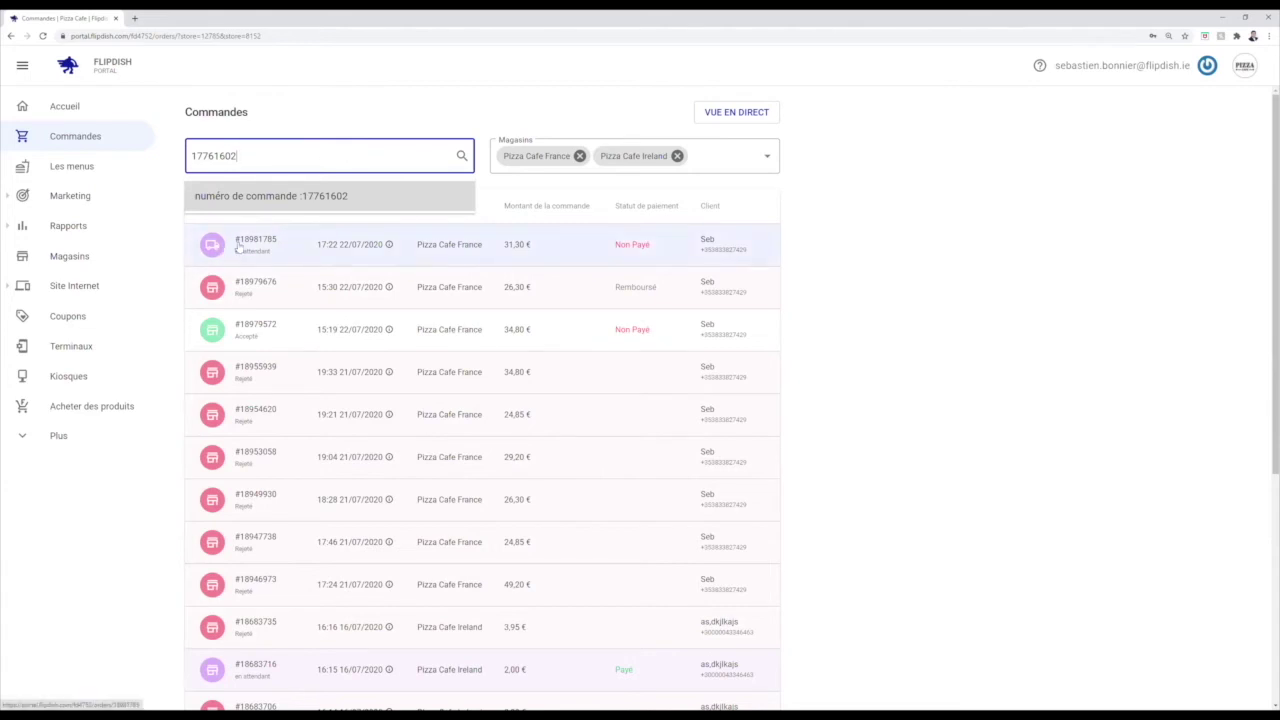
- In the live view, mute the sound and accept the unpaid Pizza Cafe France delivery order with +30 minutes, and leave the view
{"action": "left_click", "coordinate": [737, 112]}
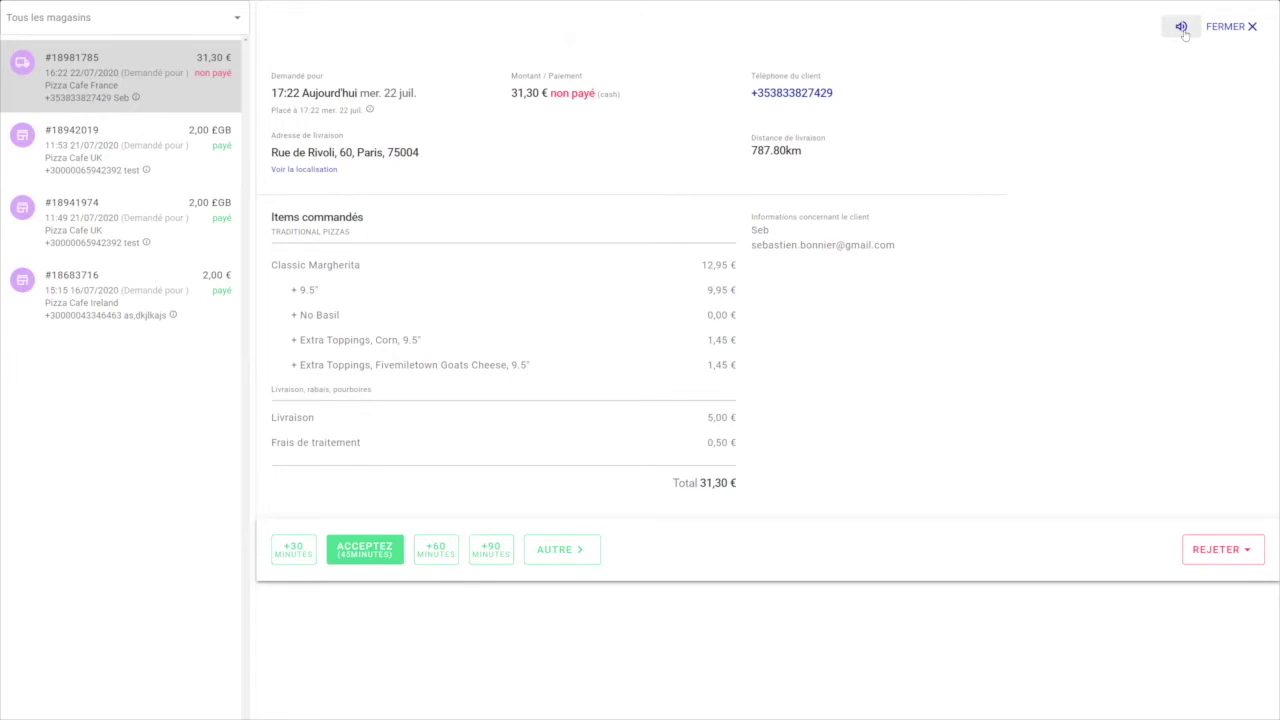
{"action": "left_click", "coordinate": [1182, 30]}
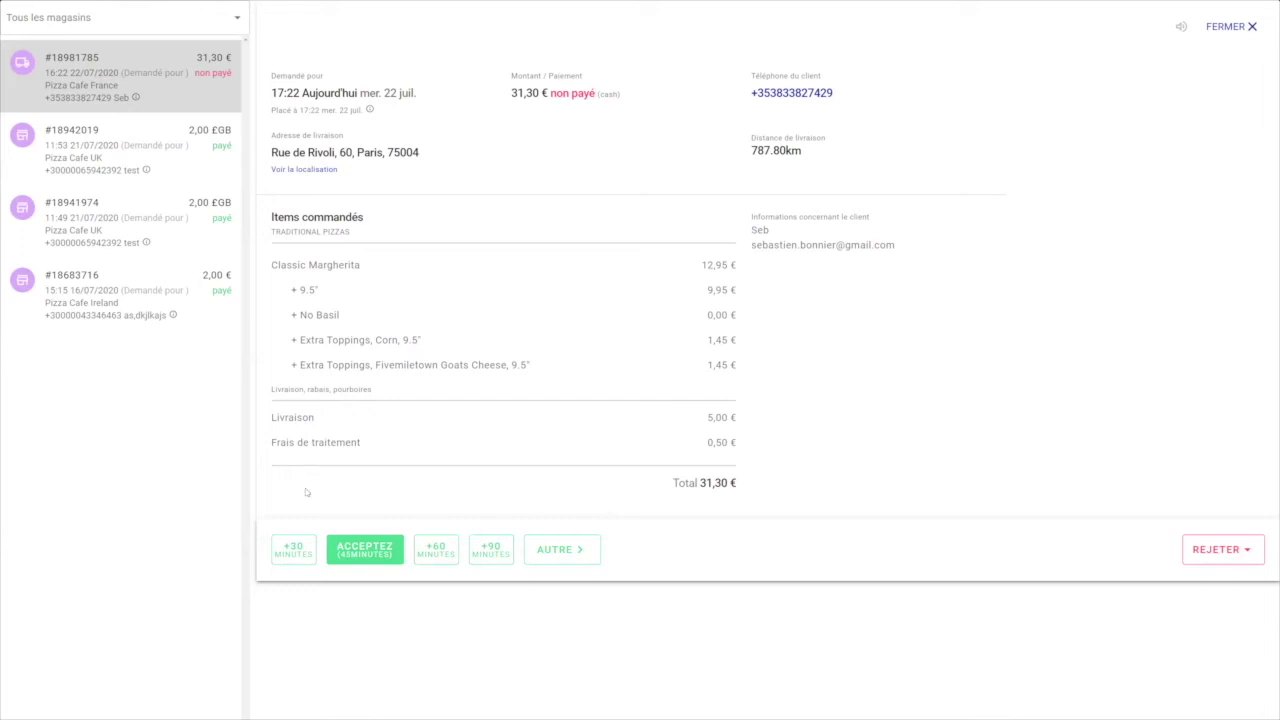
{"action": "left_click", "coordinate": [291, 556]}
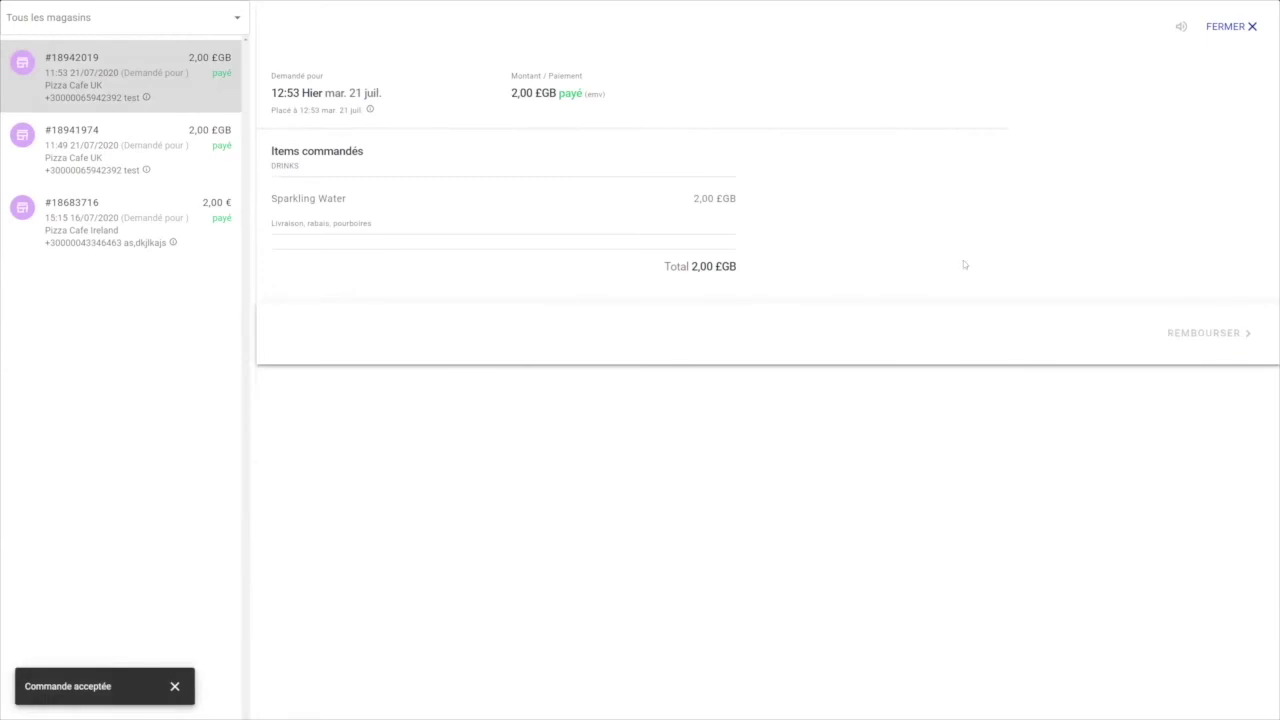
{"action": "left_click", "coordinate": [1228, 27]}
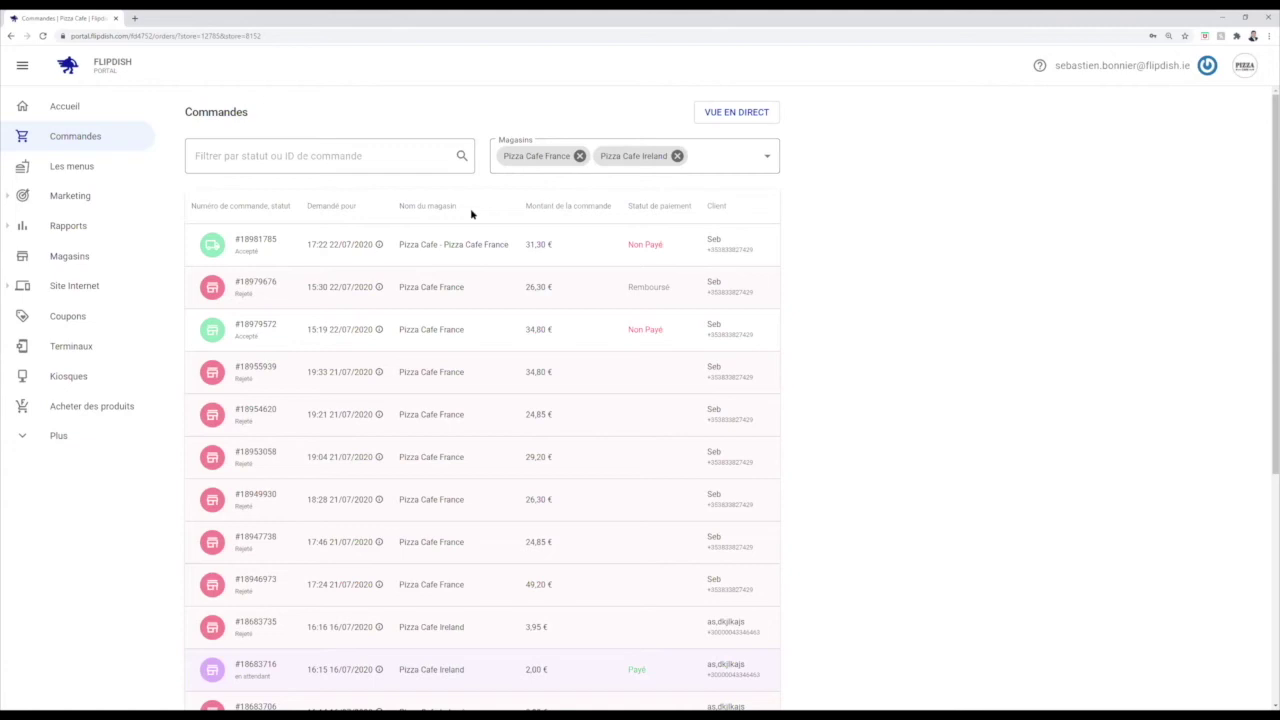
- Open the accepted Pizza Cafe France delivery order and review its acceptance time, total and payment status
{"action": "mouse_move", "coordinate": [376, 245]}
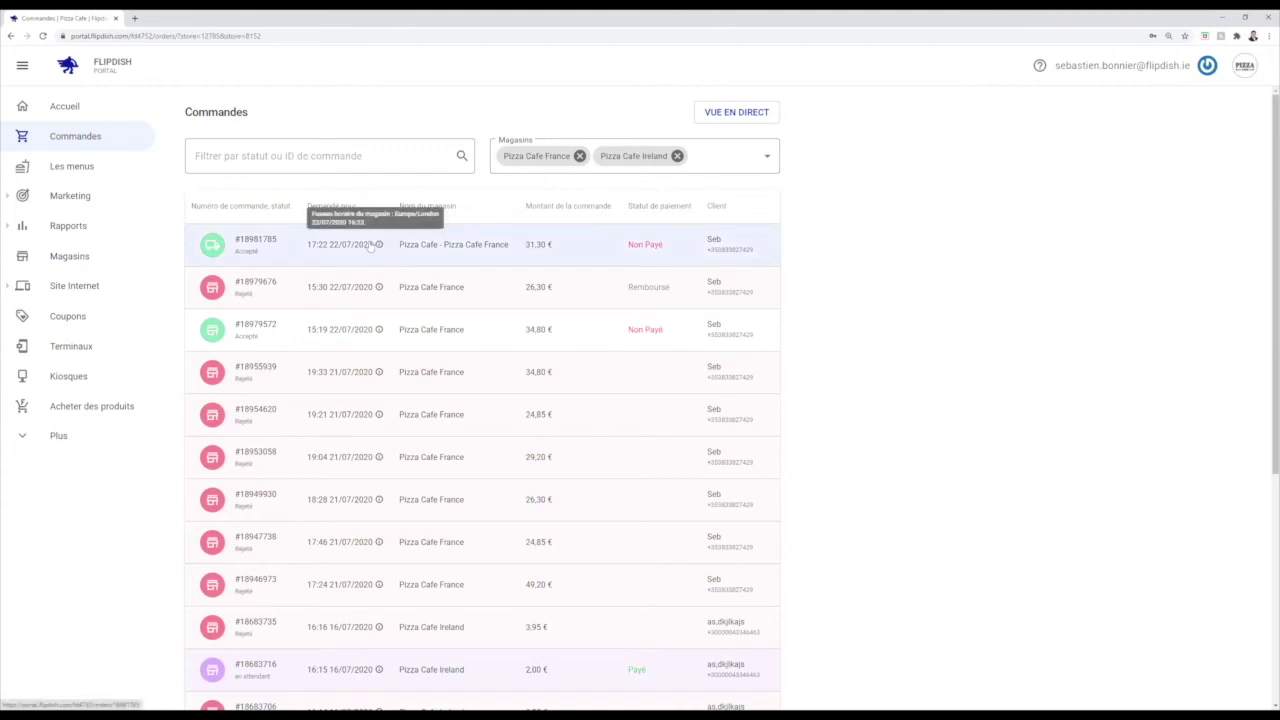
{"action": "left_click", "coordinate": [369, 246]}
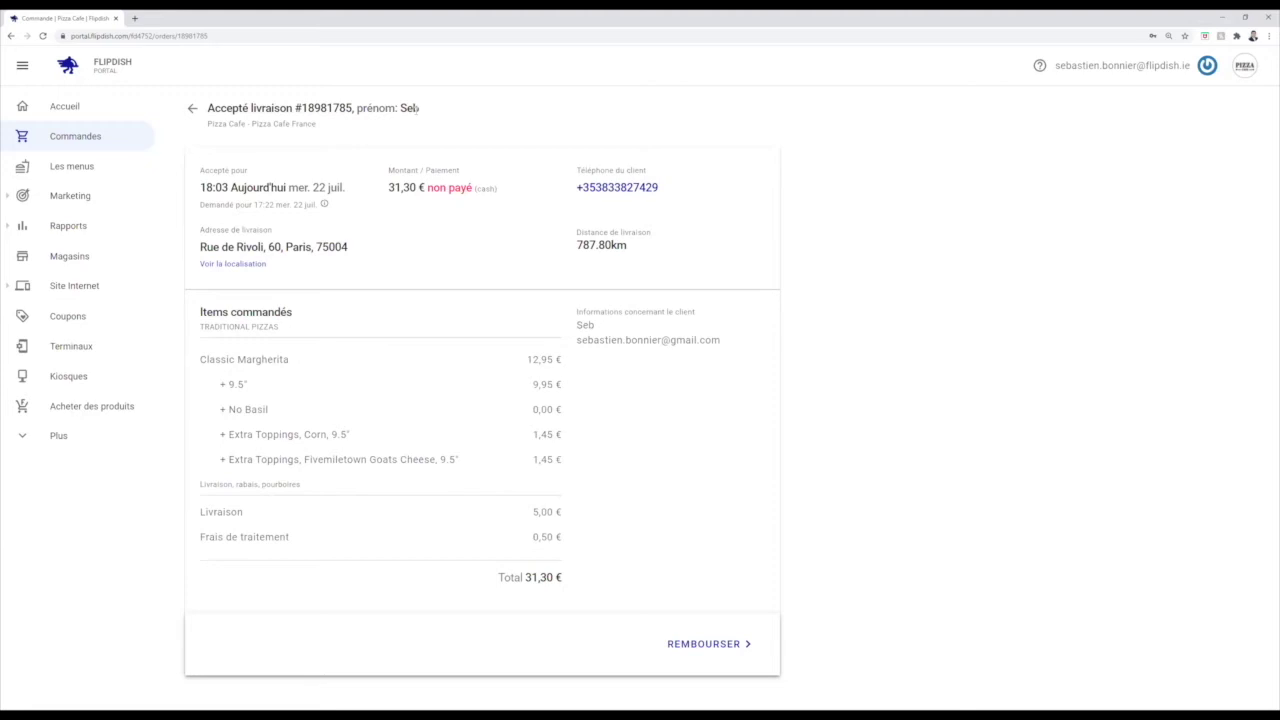
{"action": "mouse_move", "coordinate": [265, 187]}
{"action": "left_click_drag", "start_coordinate": [567, 579], "coordinate": [497, 578]}
{"action": "left_click_drag", "start_coordinate": [473, 188], "coordinate": [418, 214]}
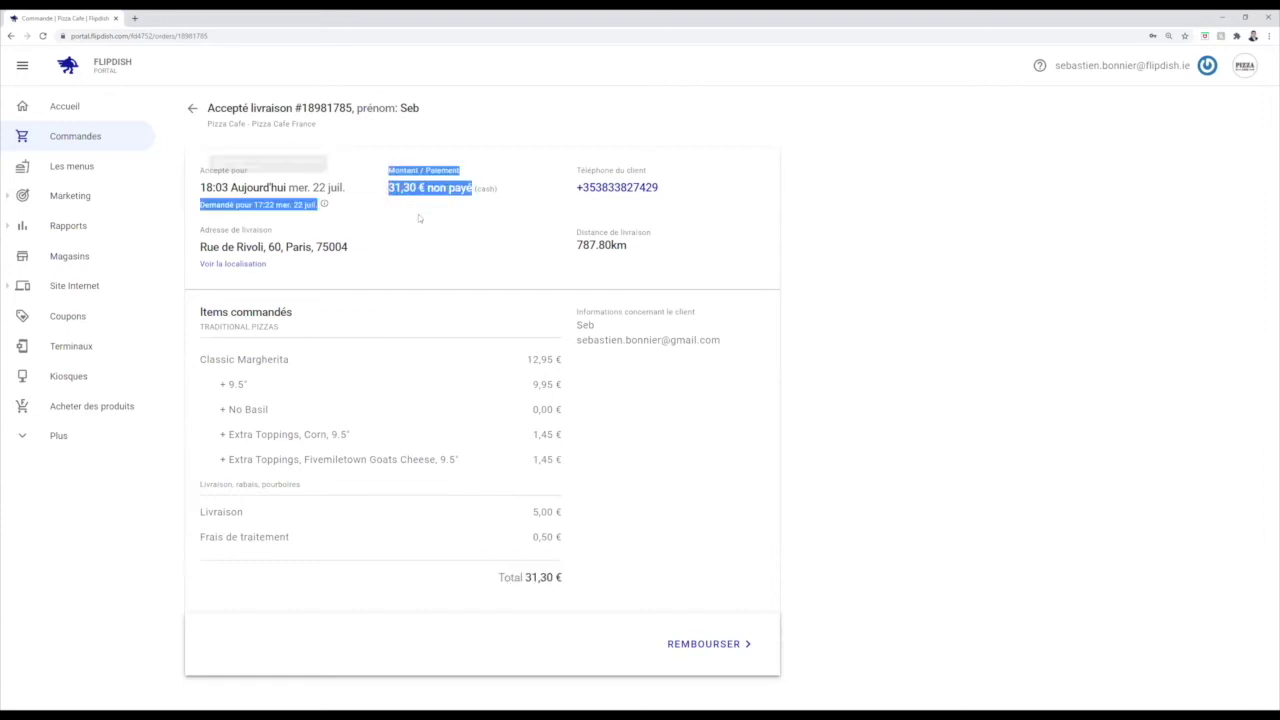
{"action": "left_click", "coordinate": [433, 229]}
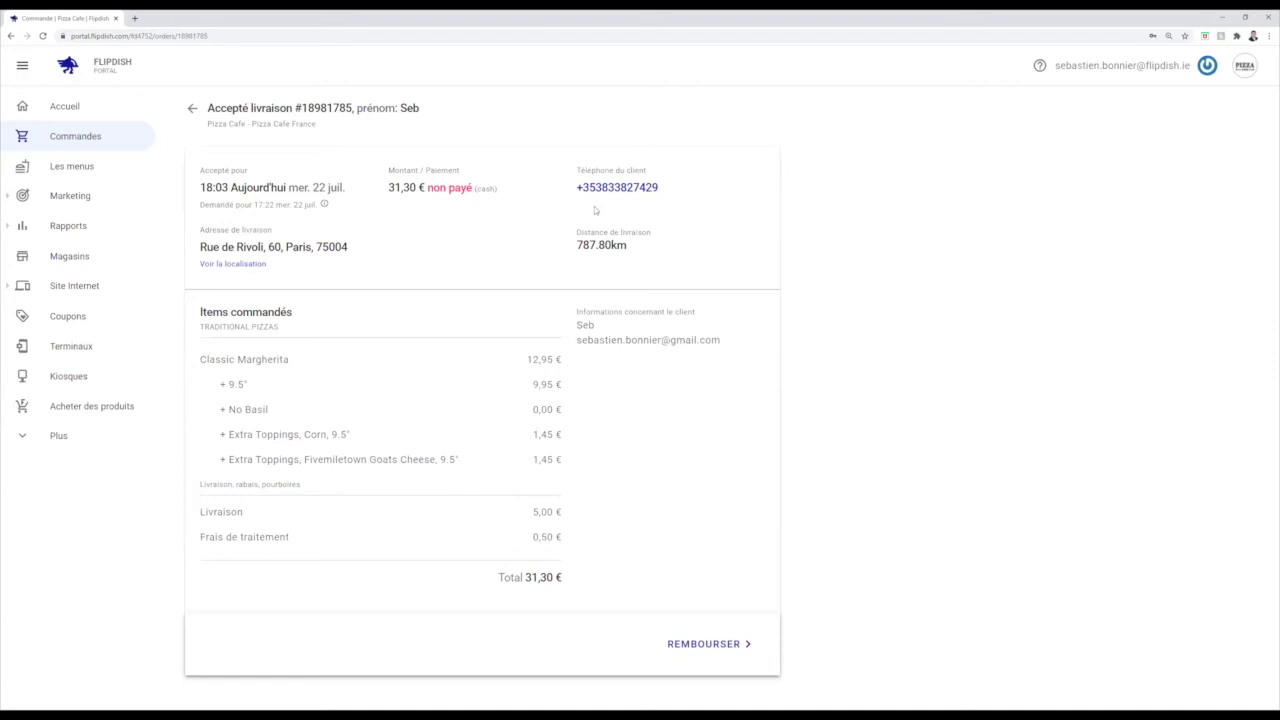
- Issue a partial refund of 1.95 € on the delivery order without cancelling it
{"action": "left_click", "coordinate": [706, 645]}
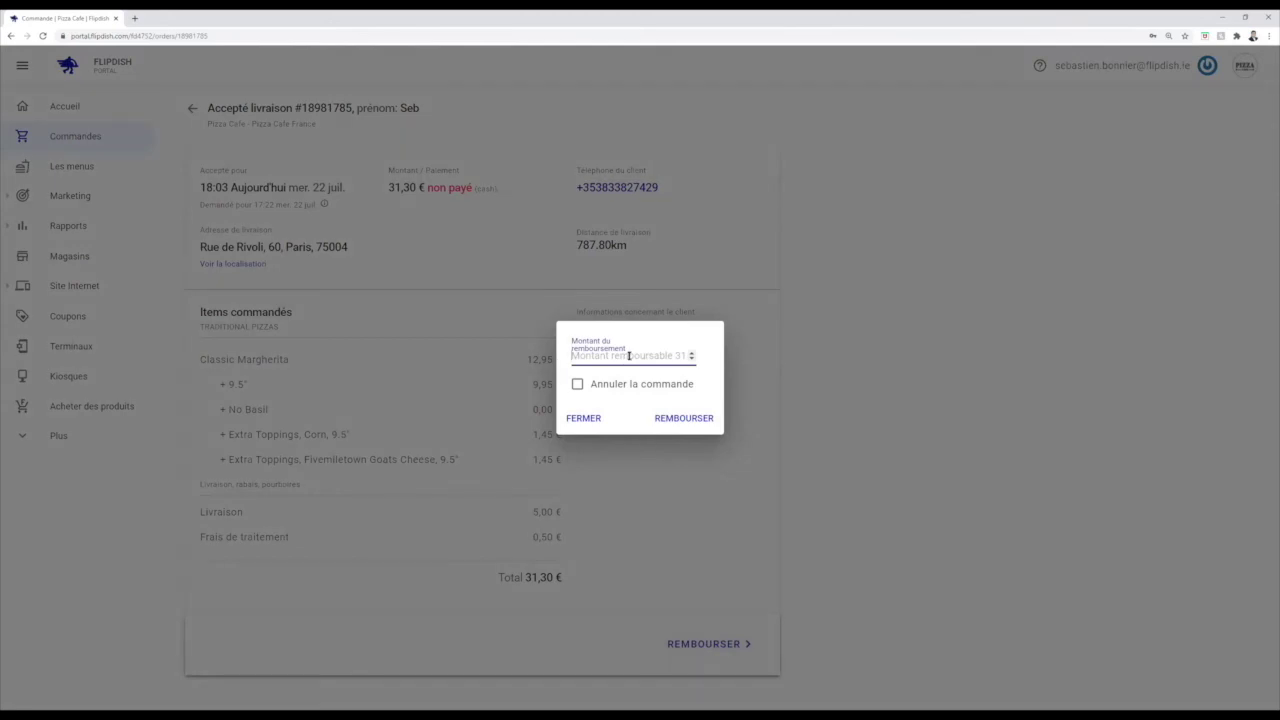
{"action": "type", "text": "1.45"}
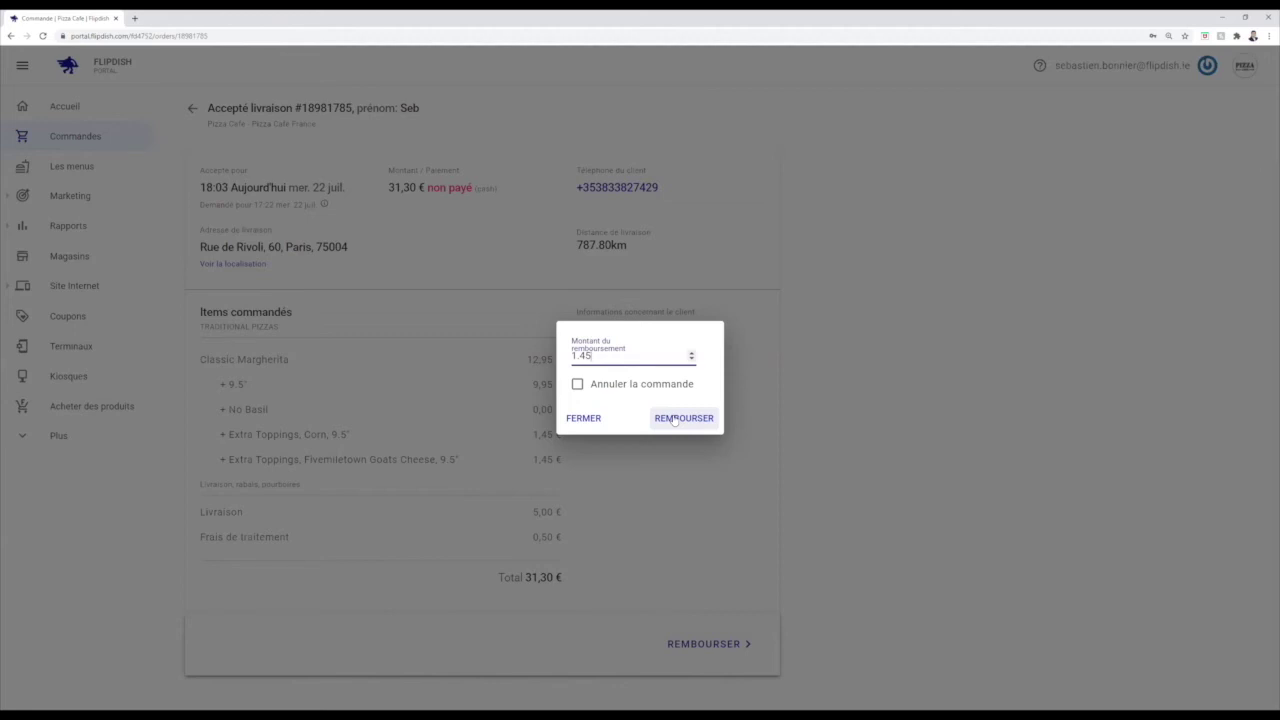
{"action": "key", "text": "Left"}
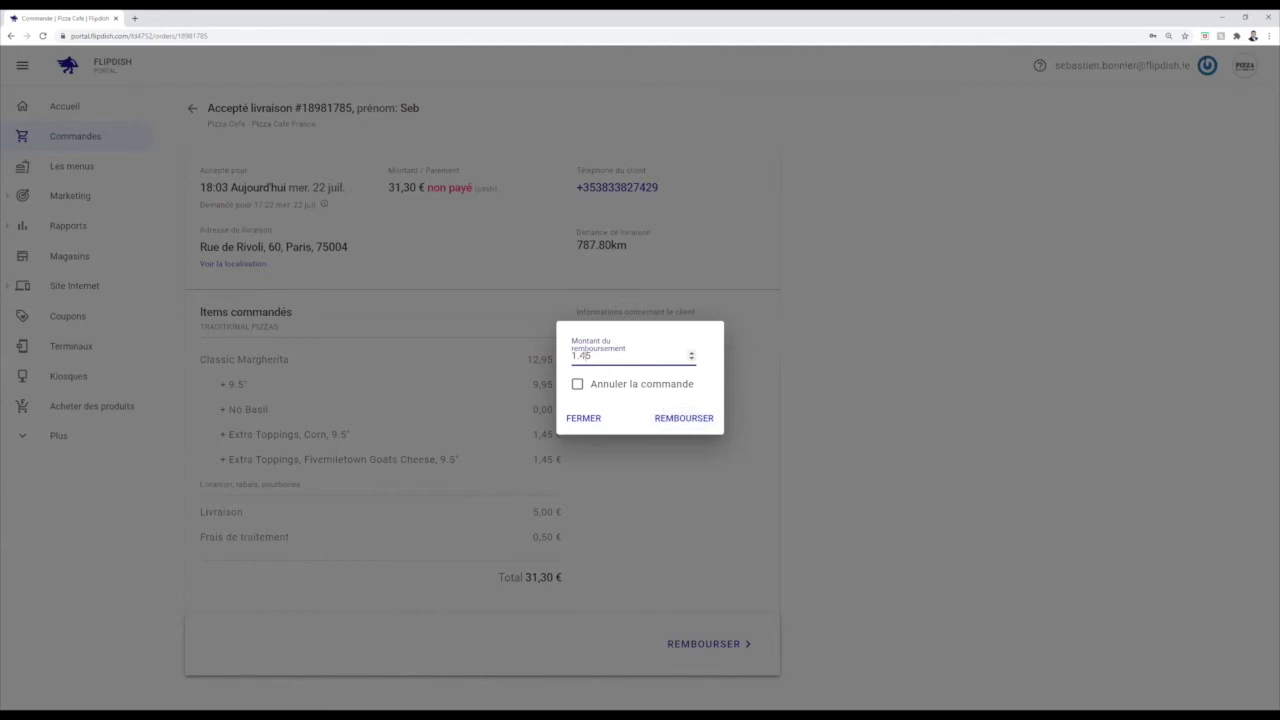
{"action": "type", "text": "9"}
{"action": "left_click", "coordinate": [689, 419]}
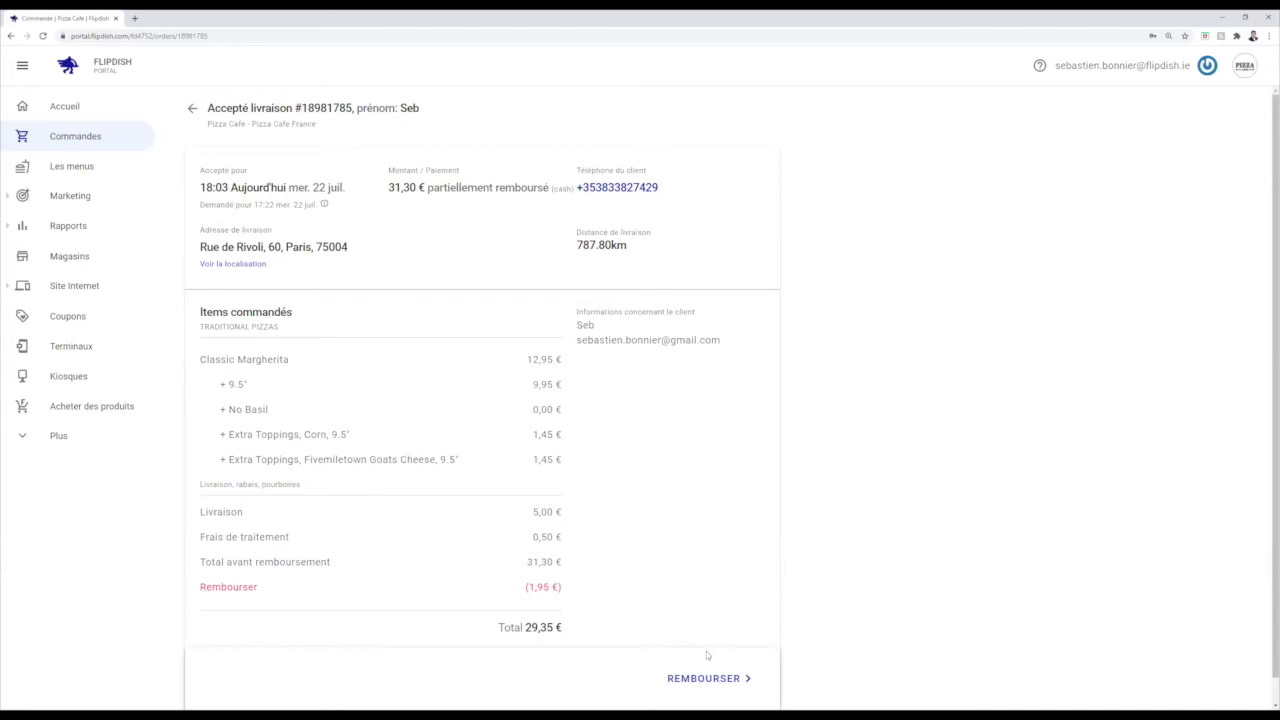
- Refund the rest of the delivery order with the option to cancel the order enabled
{"action": "left_click", "coordinate": [704, 678]}
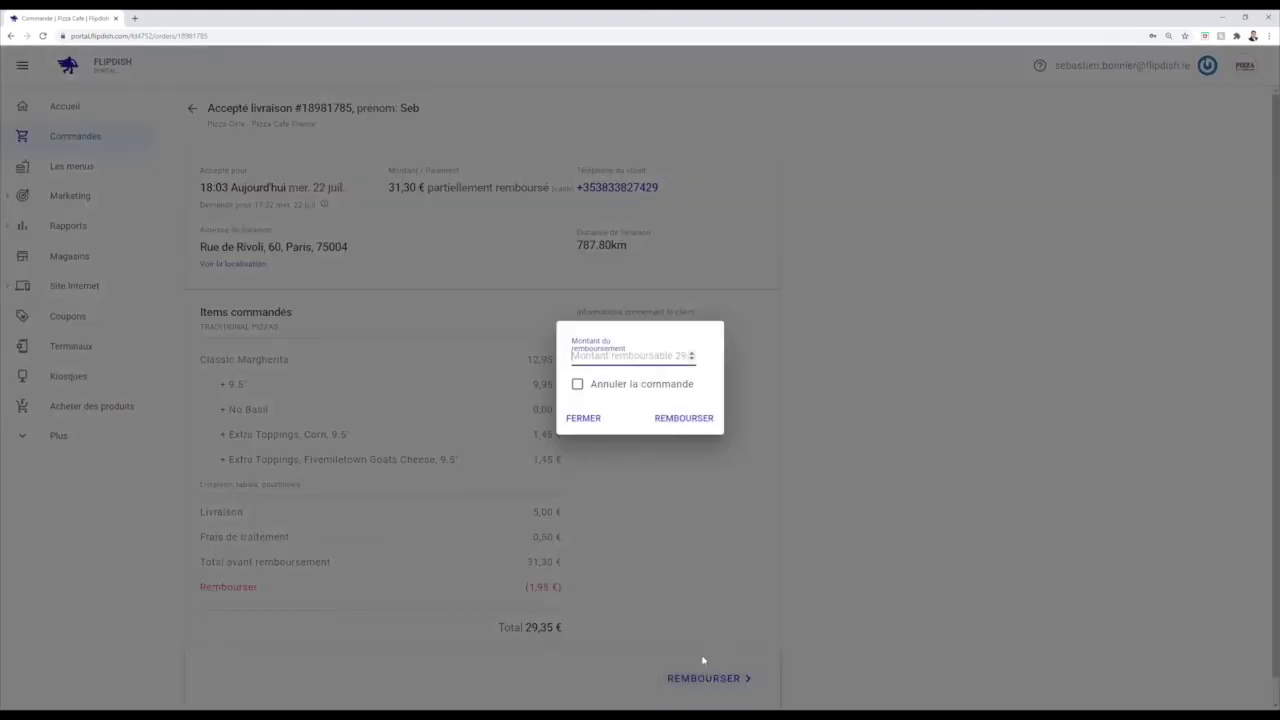
{"action": "left_click", "coordinate": [578, 385]}
{"action": "left_click", "coordinate": [686, 419]}
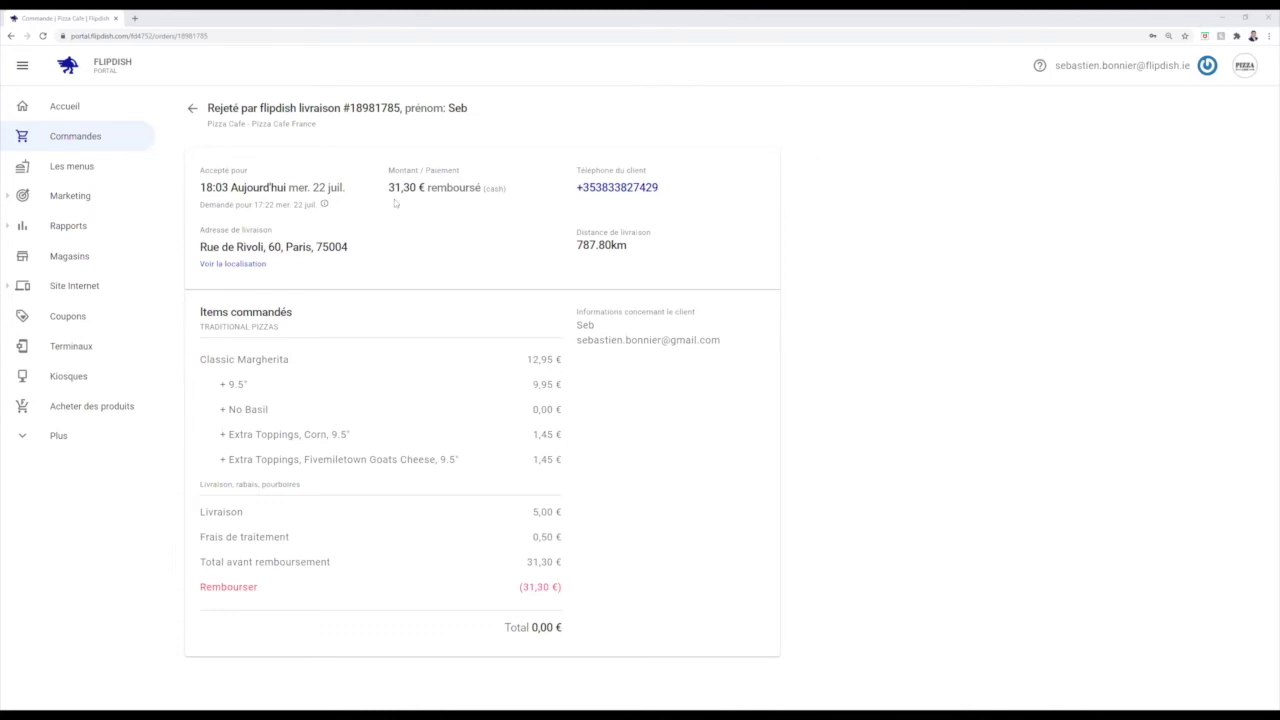
{"action": "mouse_move", "coordinate": [287, 204]}
- Return to the home page and open the store settings of Pizza Cafe France
{"action": "left_click", "coordinate": [100, 112]}
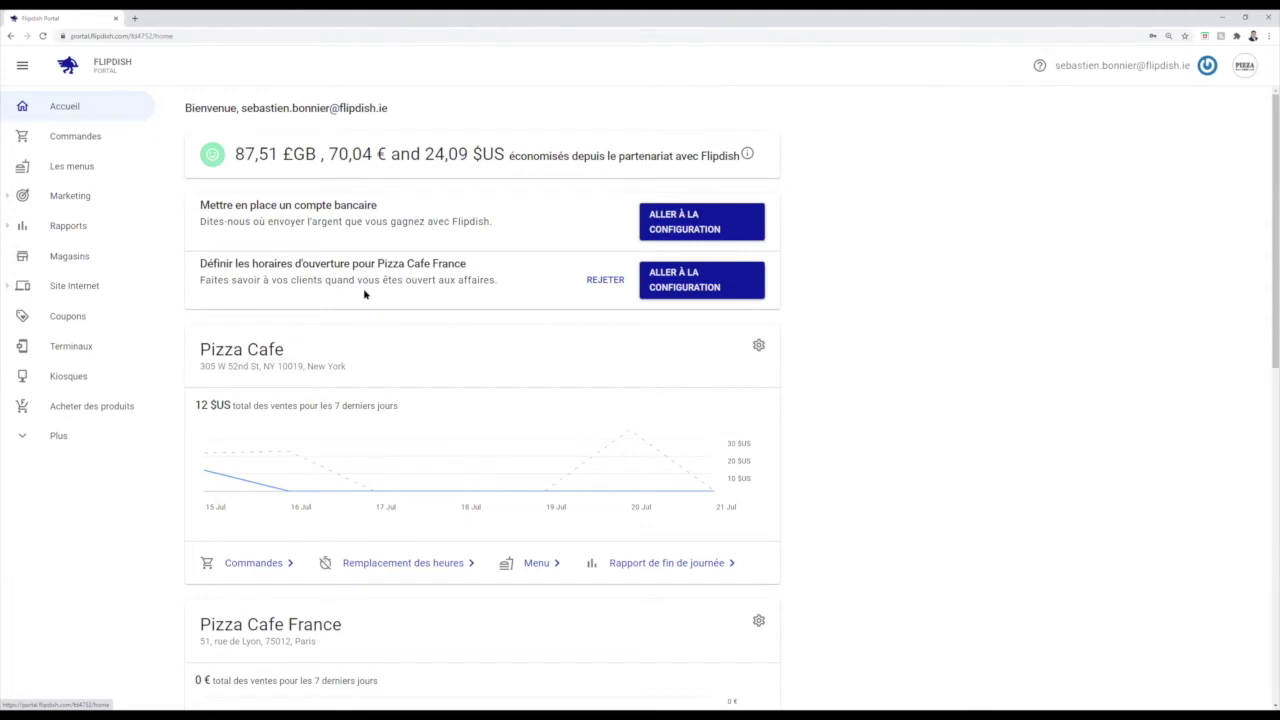
{"action": "scroll", "coordinate": [553, 356], "scroll_direction": "down", "scroll_amount": 2}
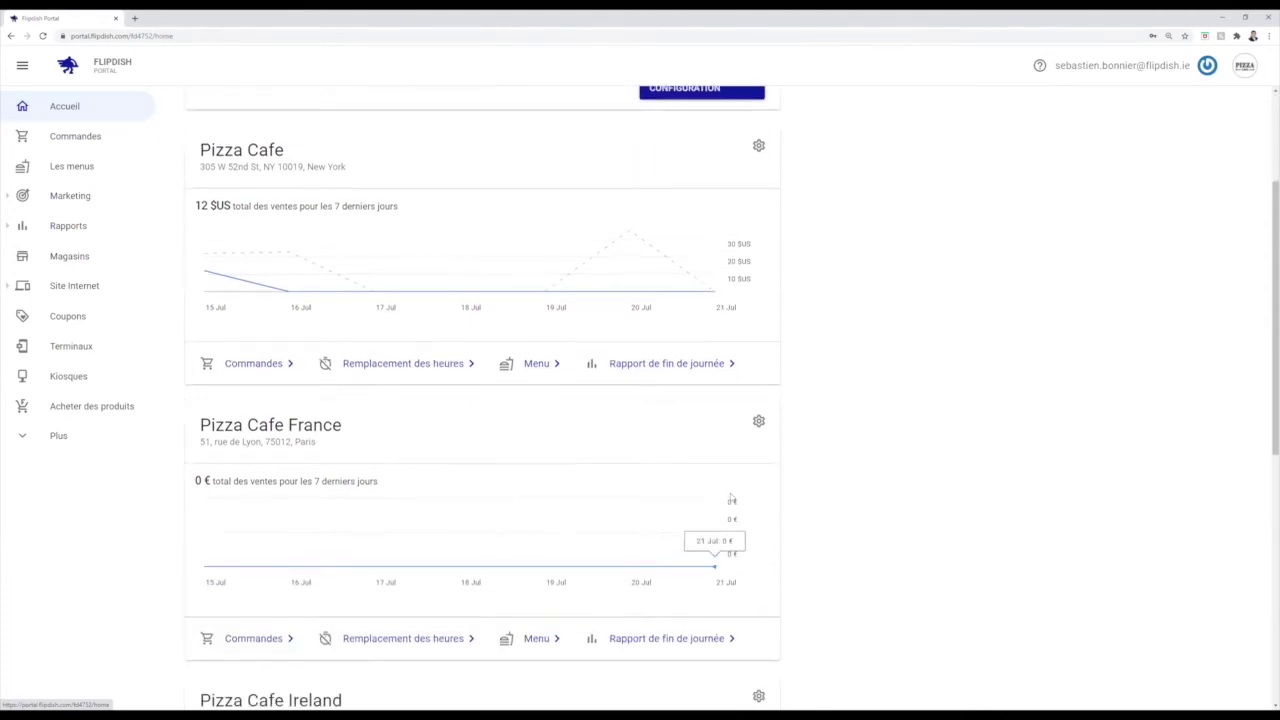
{"action": "left_click", "coordinate": [759, 421]}
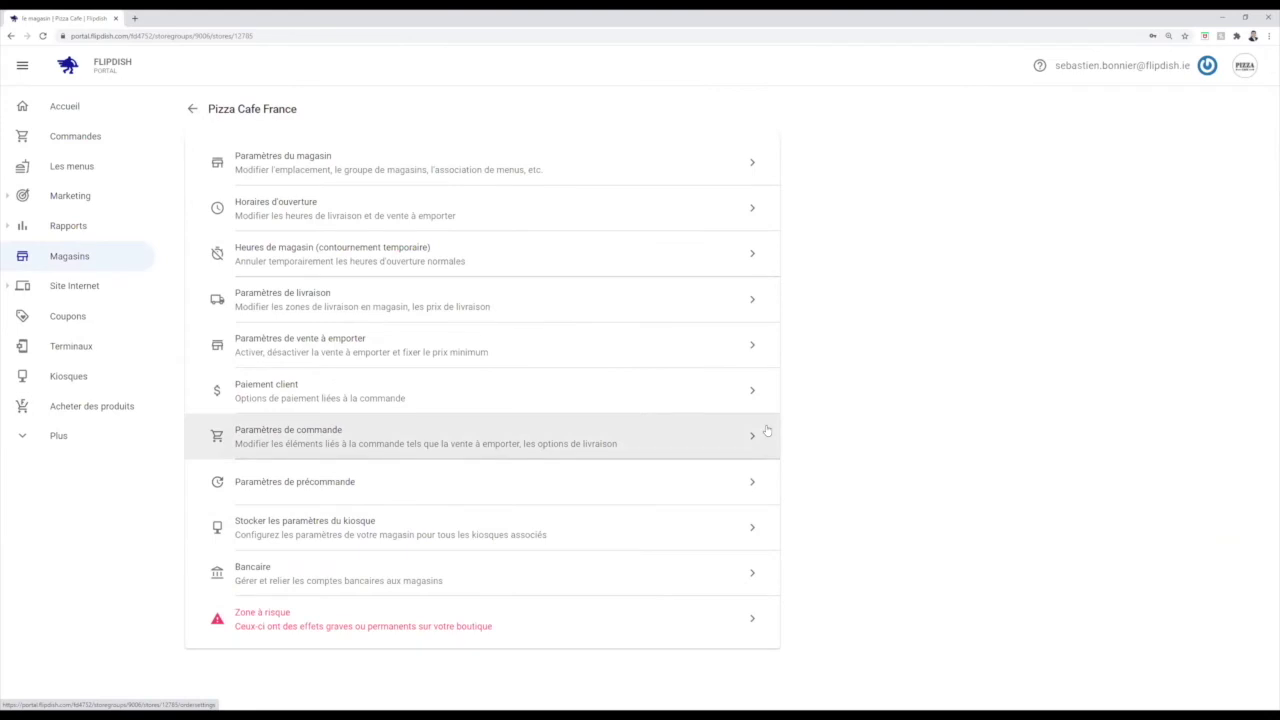
- Open the opening hours of Pizza Cafe France and set Sunday's takeaway and delivery hours to "fermé"
{"action": "left_click", "coordinate": [342, 215]}
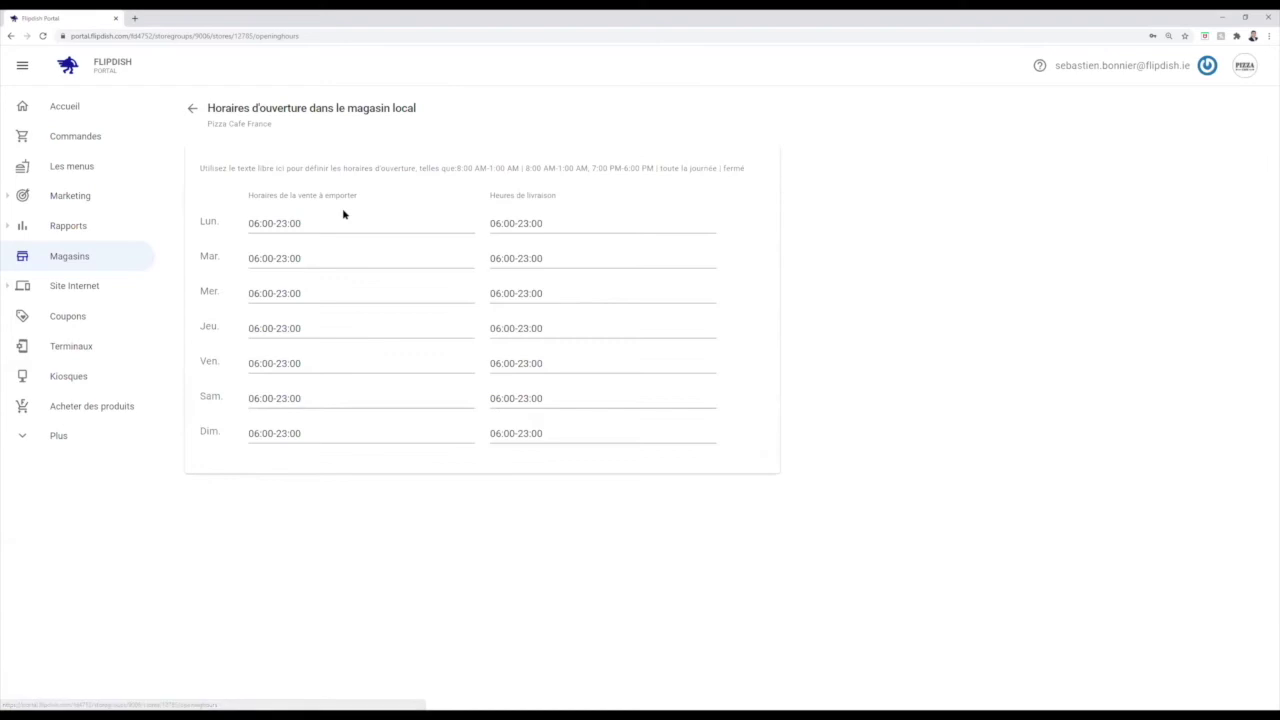
{"action": "double_click", "coordinate": [734, 168]}
{"action": "key", "text": "ctrl+c"}
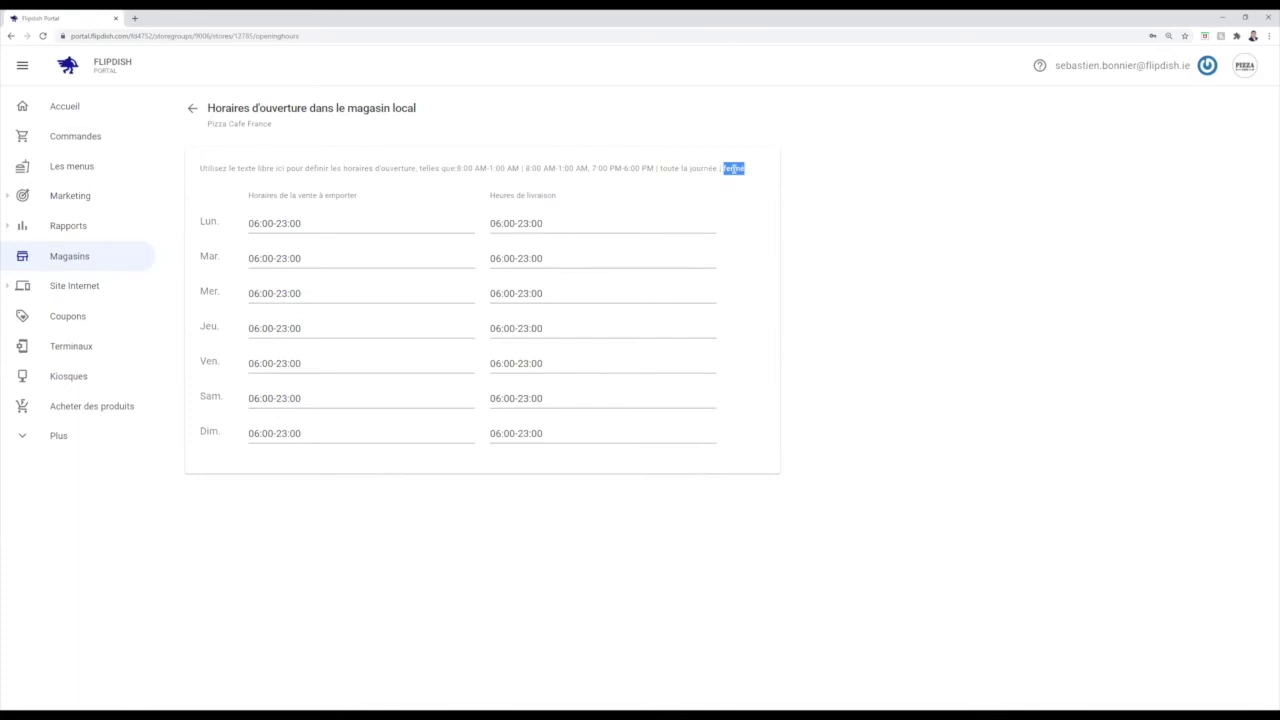
{"action": "left_click_drag", "start_coordinate": [397, 432], "coordinate": [240, 437]}
{"action": "key", "text": "ctrl+v"}
{"action": "left_click_drag", "start_coordinate": [560, 433], "coordinate": [488, 435]}
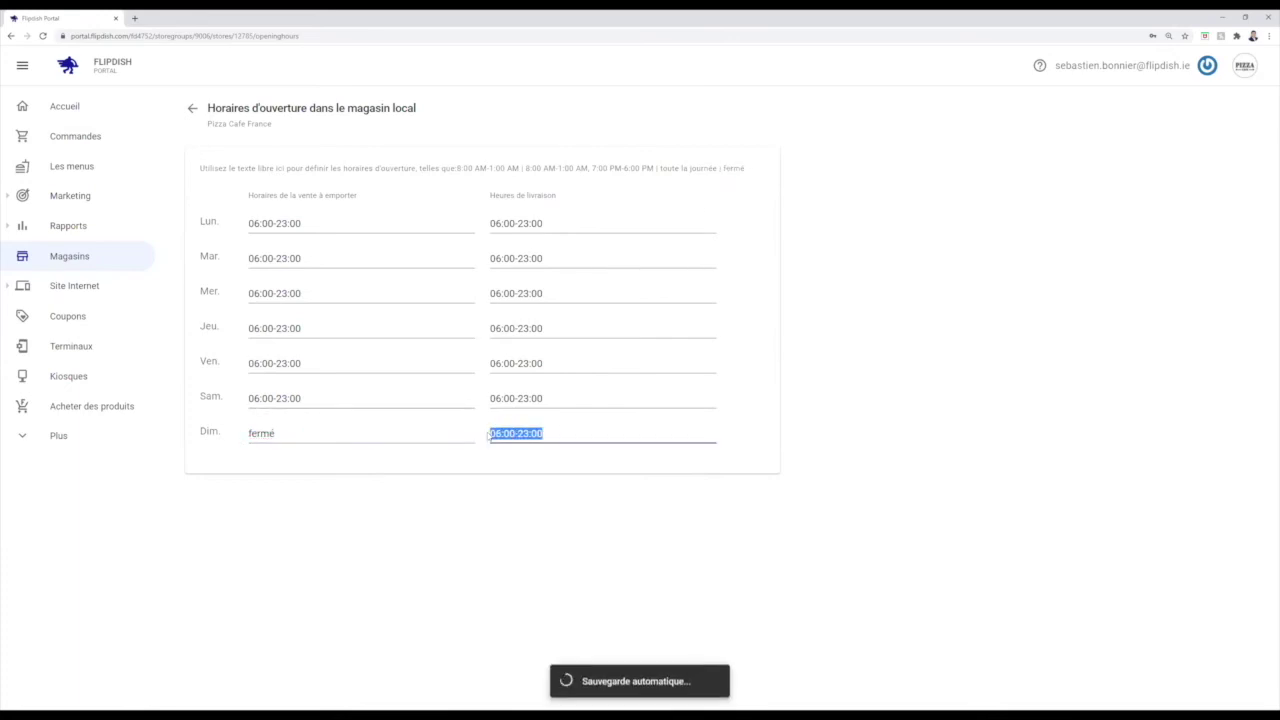
{"action": "key", "text": "ctrl+v"}
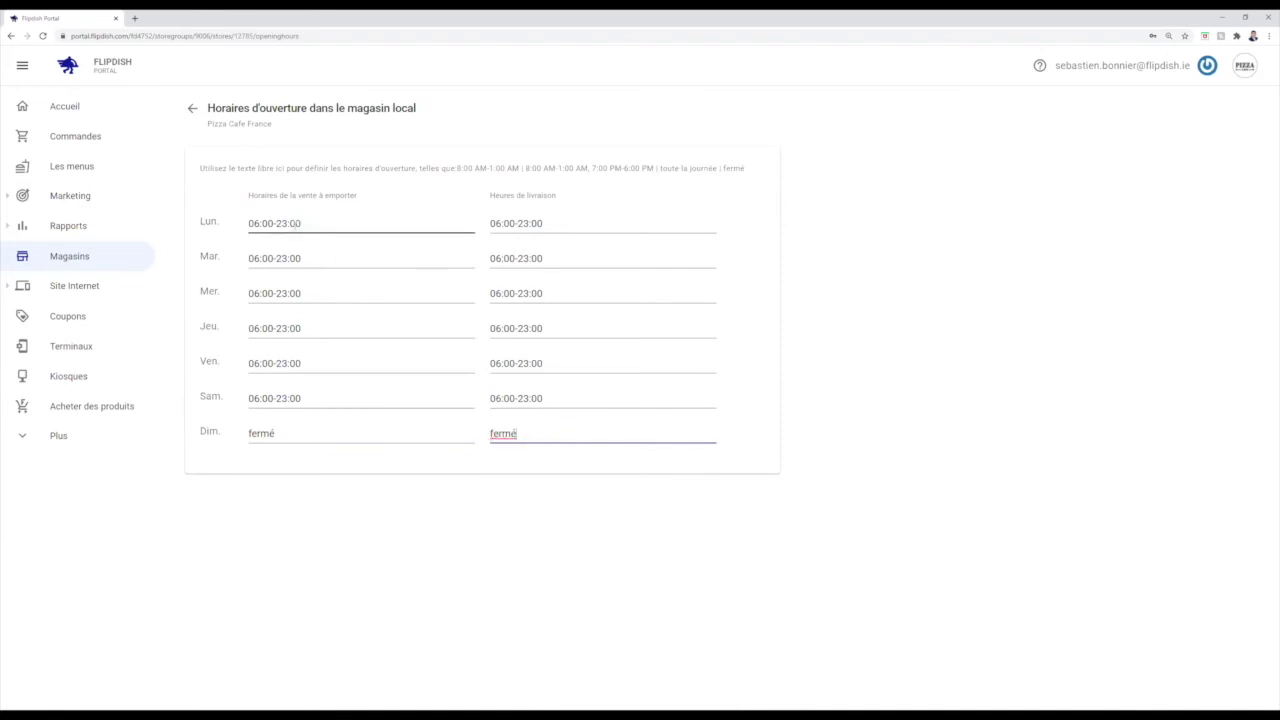
- Set Monday's takeaway hours to 07:00-21:30
{"action": "left_click", "coordinate": [261, 223]}
{"action": "key", "text": "BackSpace"}
{"action": "type", "text": "7"}
{"action": "key", "text": "BackSpace"}
{"action": "type", "text": "3"}
{"action": "left_click", "coordinate": [443, 197]}
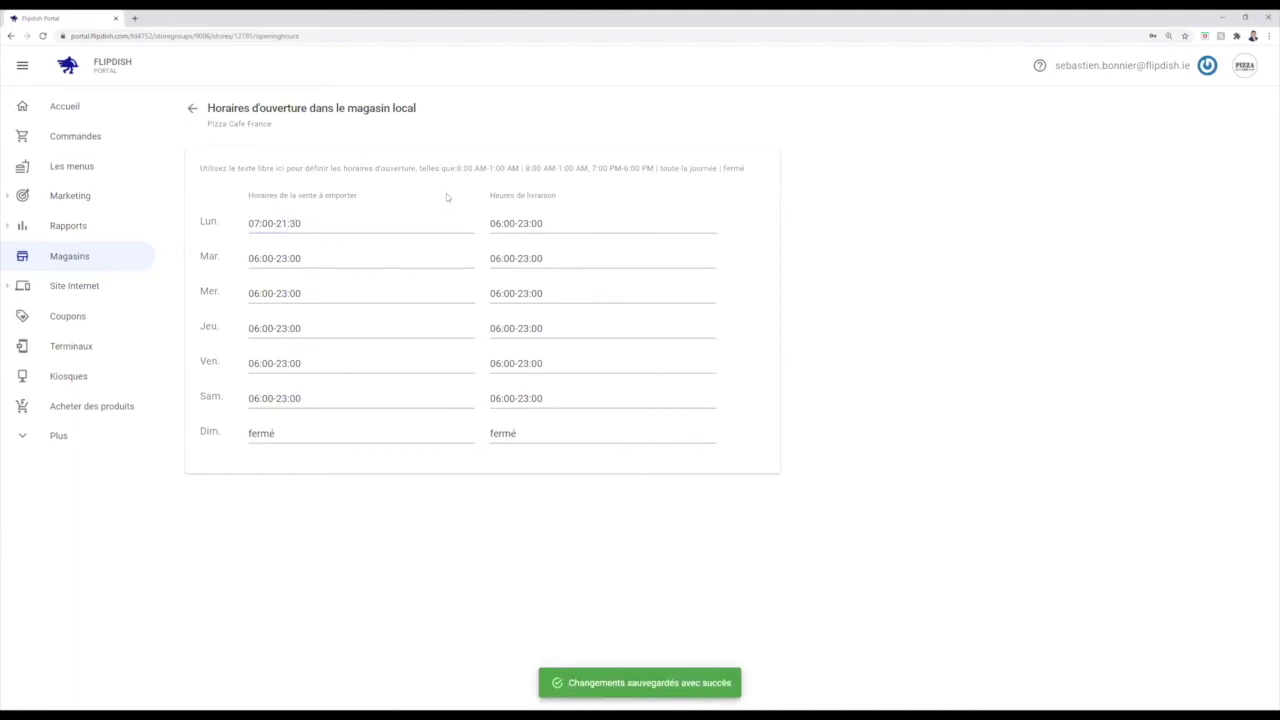
- Copy Monday's takeaway hours into Tuesday's takeaway hours so they read 07:00-21:30
{"action": "left_click", "coordinate": [263, 328]}
{"action": "left_click", "coordinate": [310, 223]}
{"action": "triple_click", "coordinate": [313, 223]}
{"action": "right_click", "coordinate": [268, 223]}
{"action": "left_click", "coordinate": [285, 258]}
{"action": "triple_click", "coordinate": [313, 328]}
{"action": "triple_click", "coordinate": [309, 258]}
{"action": "right_click", "coordinate": [266, 258]}
{"action": "left_click", "coordinate": [308, 312]}
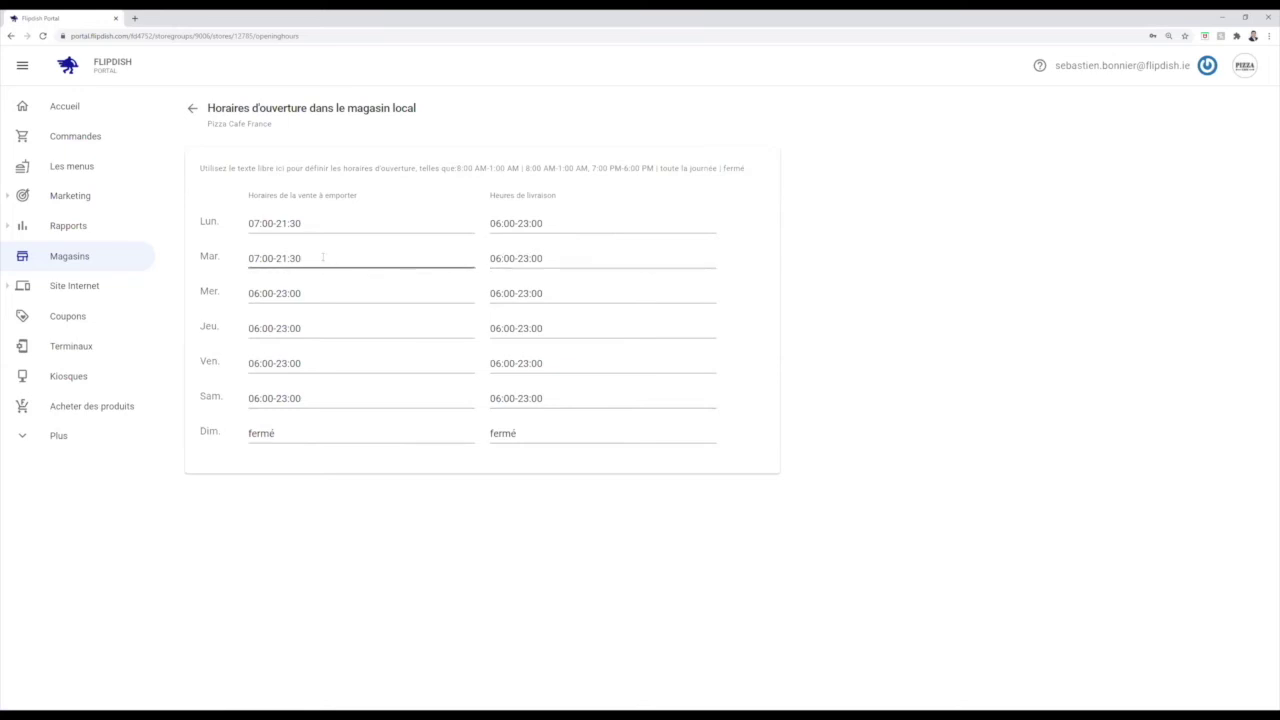
- Copy Tuesday's takeaway hours, 07:00-21:30, into Tuesday's delivery hours
{"action": "left_click", "coordinate": [320, 257]}
{"action": "left_click_drag", "start_coordinate": [320, 257], "coordinate": [272, 260]}
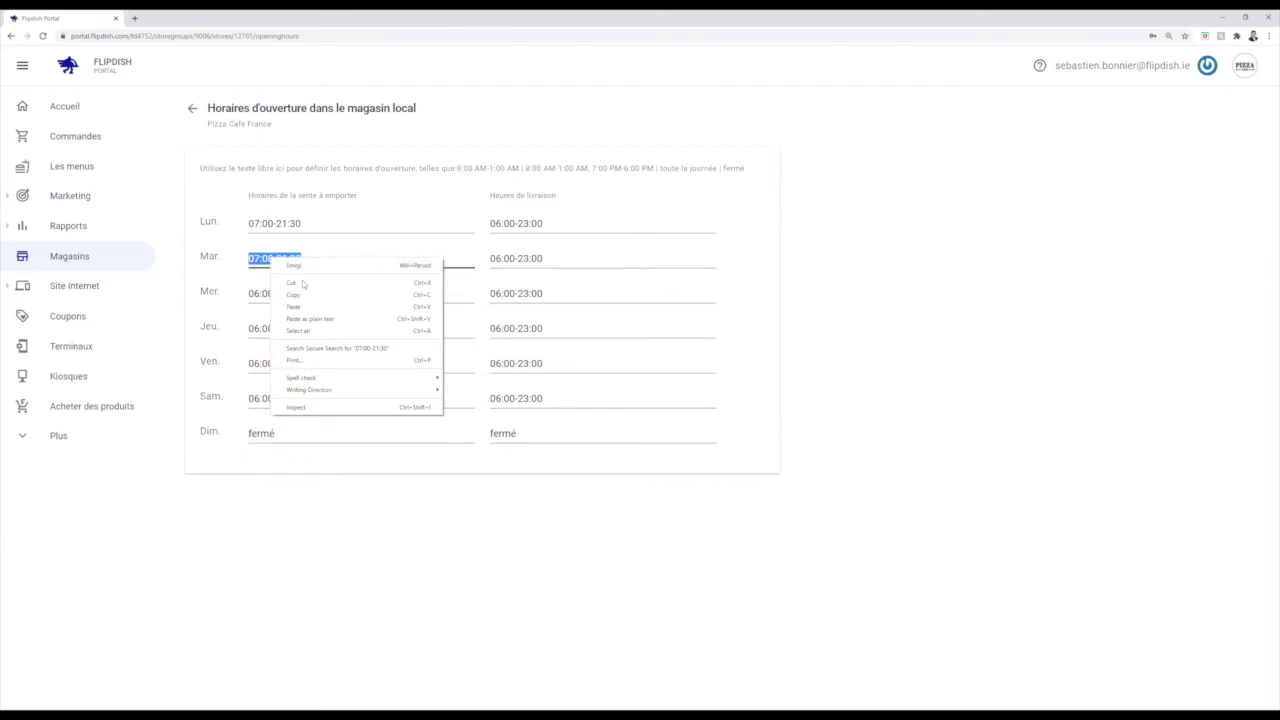
{"action": "left_click", "coordinate": [305, 297]}
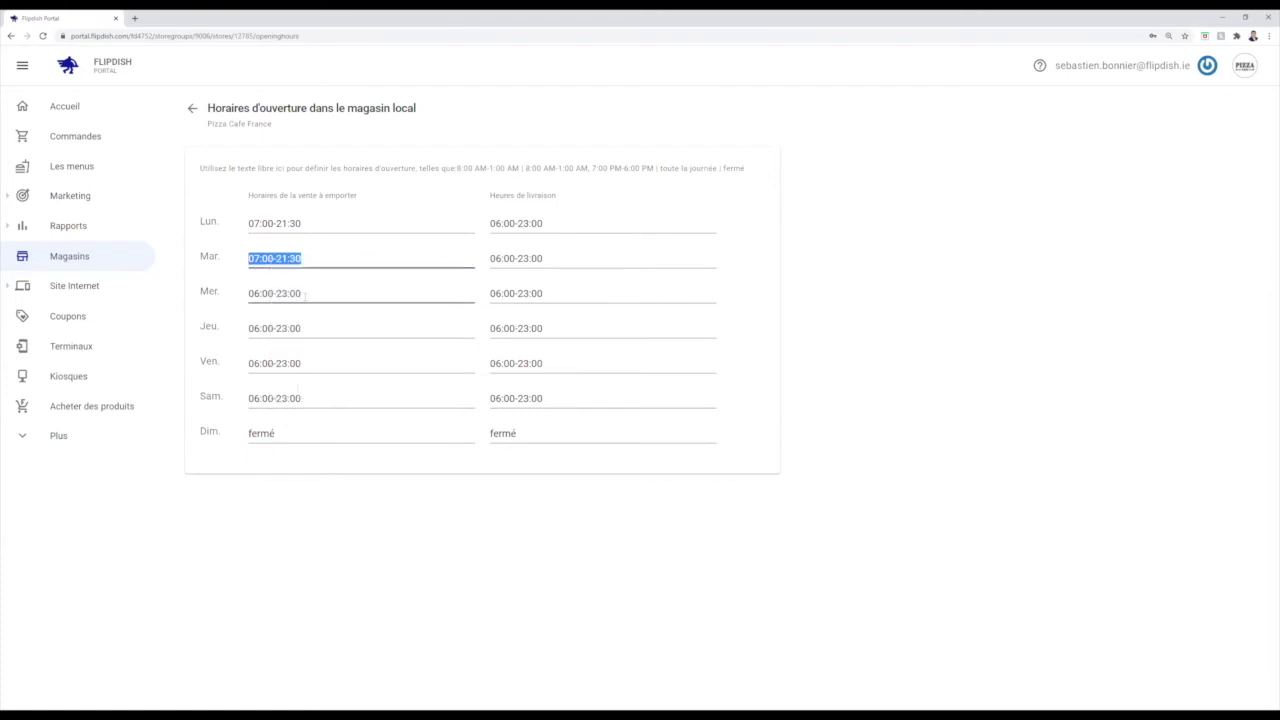
{"action": "left_click", "coordinate": [567, 256]}
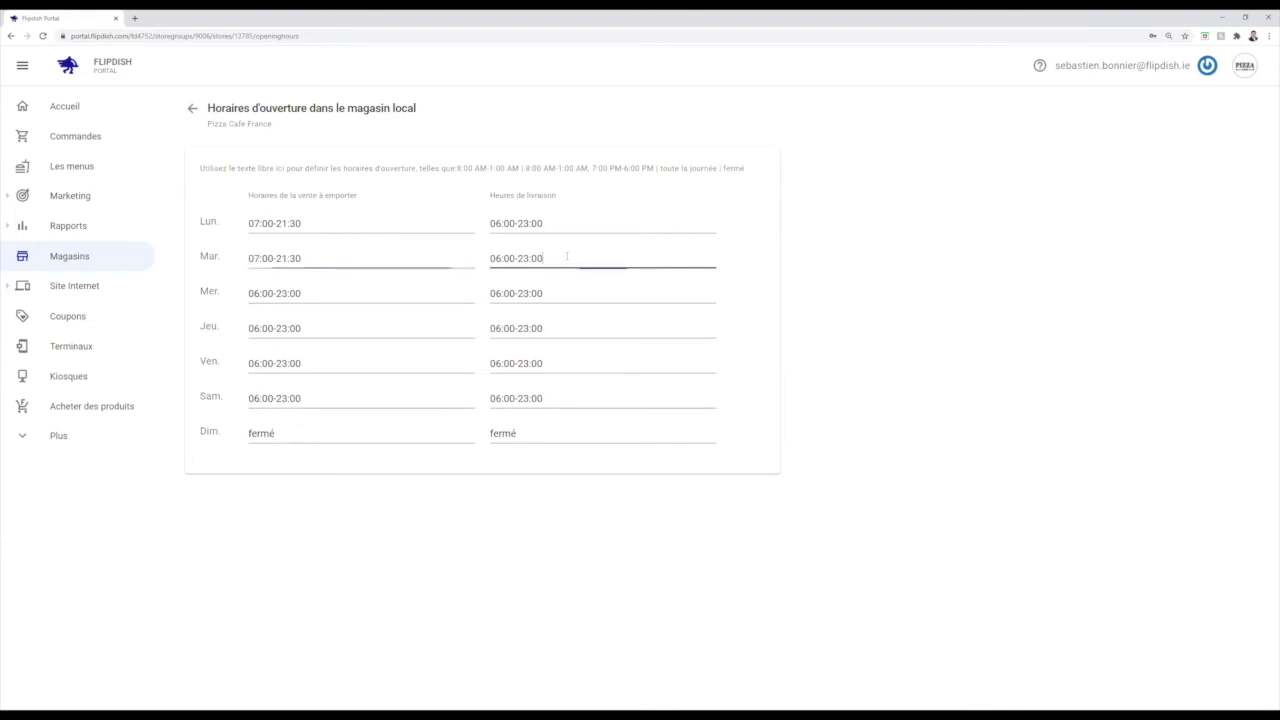
{"action": "left_click_drag", "start_coordinate": [541, 258], "coordinate": [477, 258]}
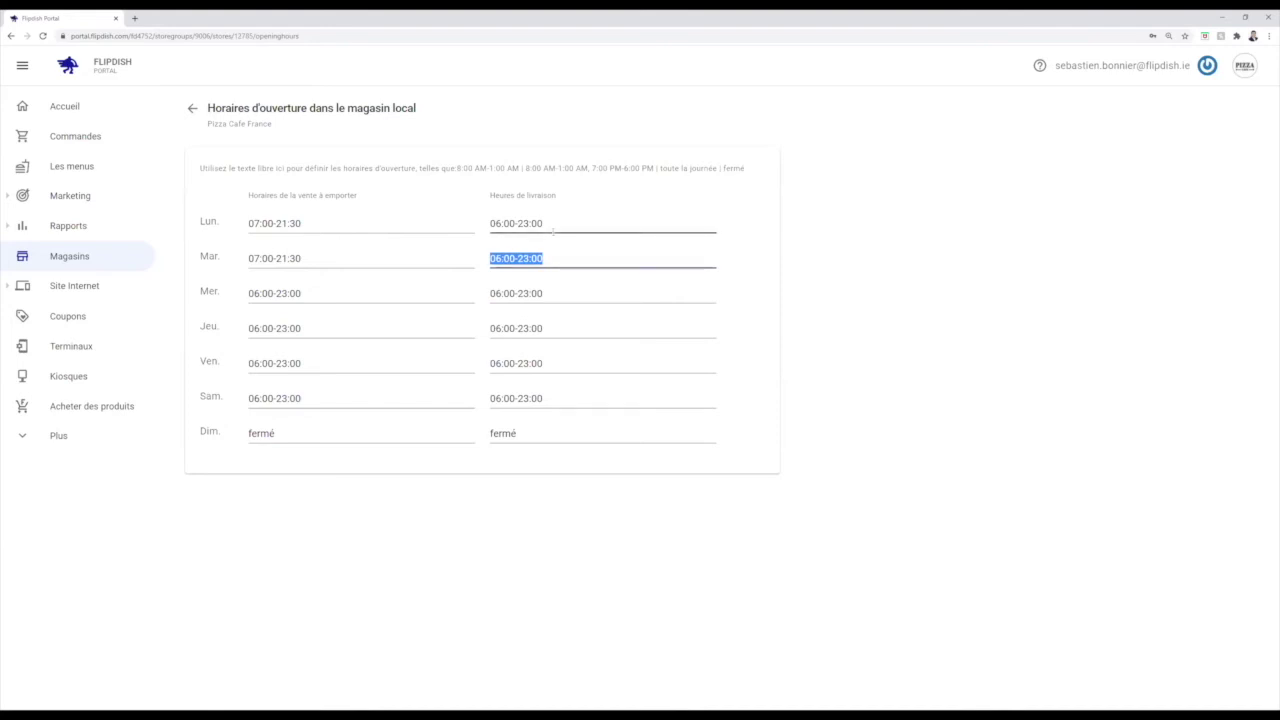
{"action": "key", "text": "ctrl+v"}
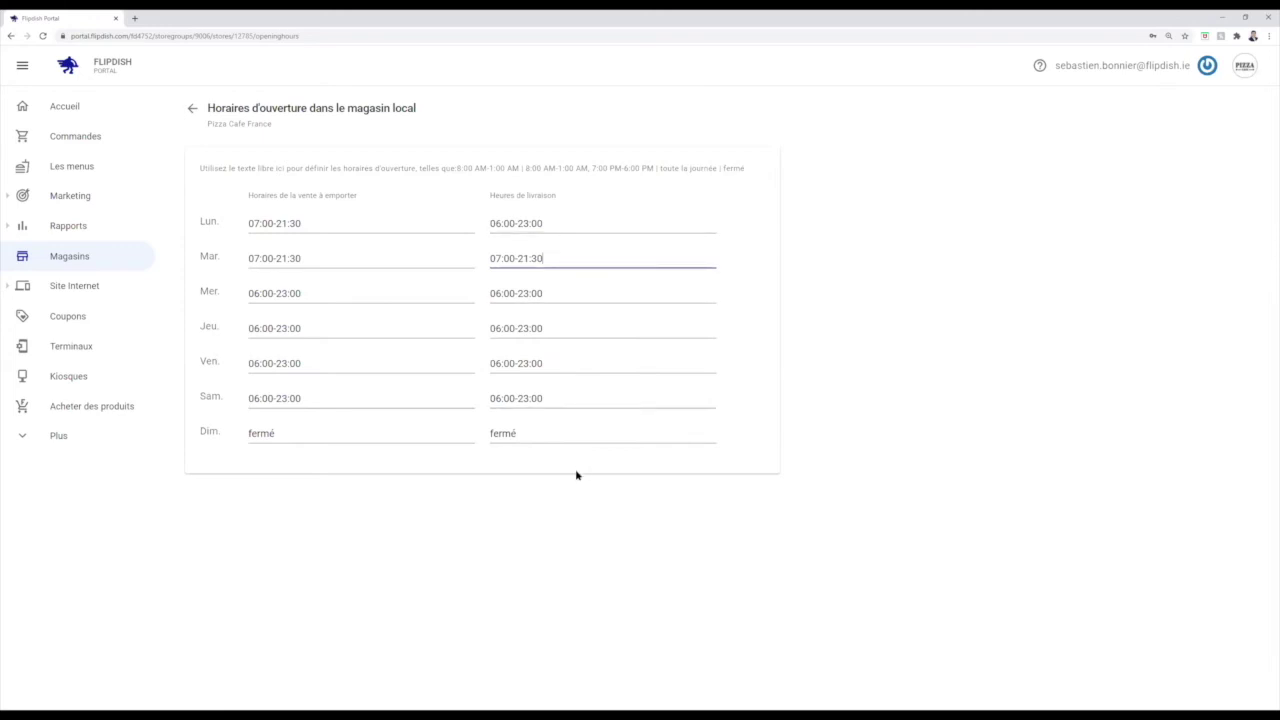
{"action": "left_click", "coordinate": [575, 536]}
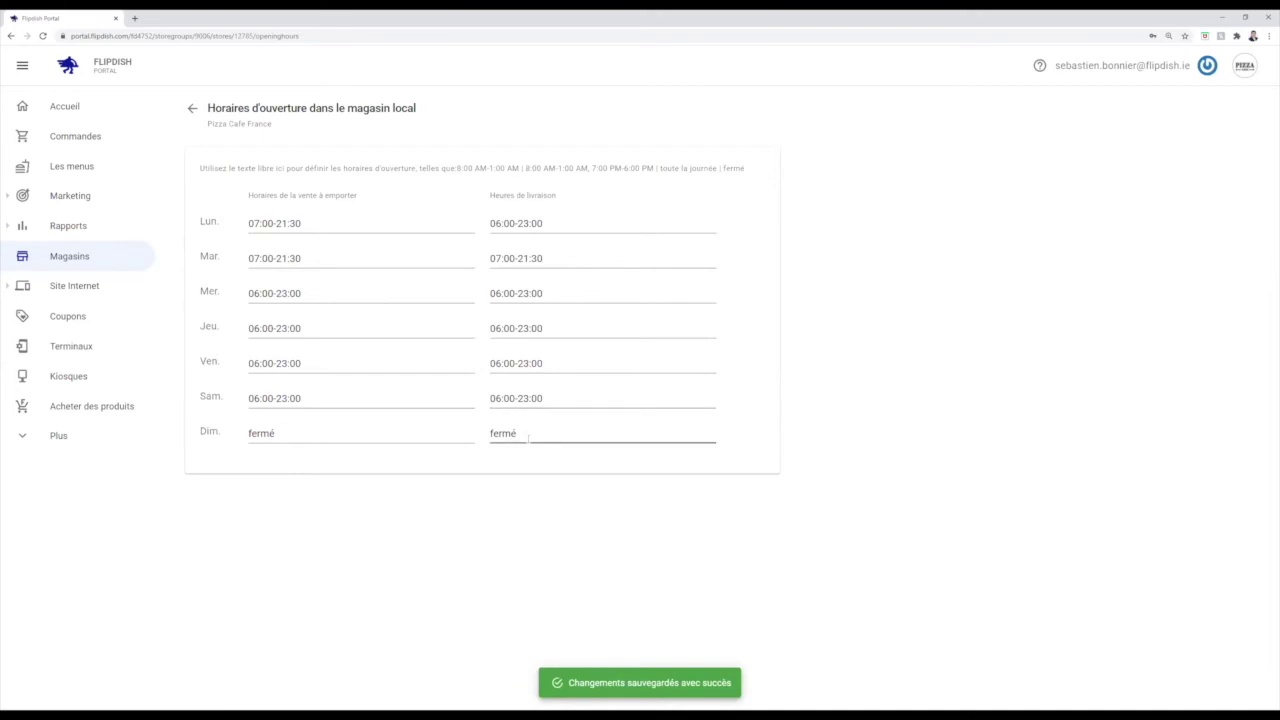
- Copy "fermé" from Sunday's delivery hours into Tuesday's delivery hours to close delivery on that day
{"action": "left_click_drag", "start_coordinate": [535, 436], "coordinate": [491, 437]}
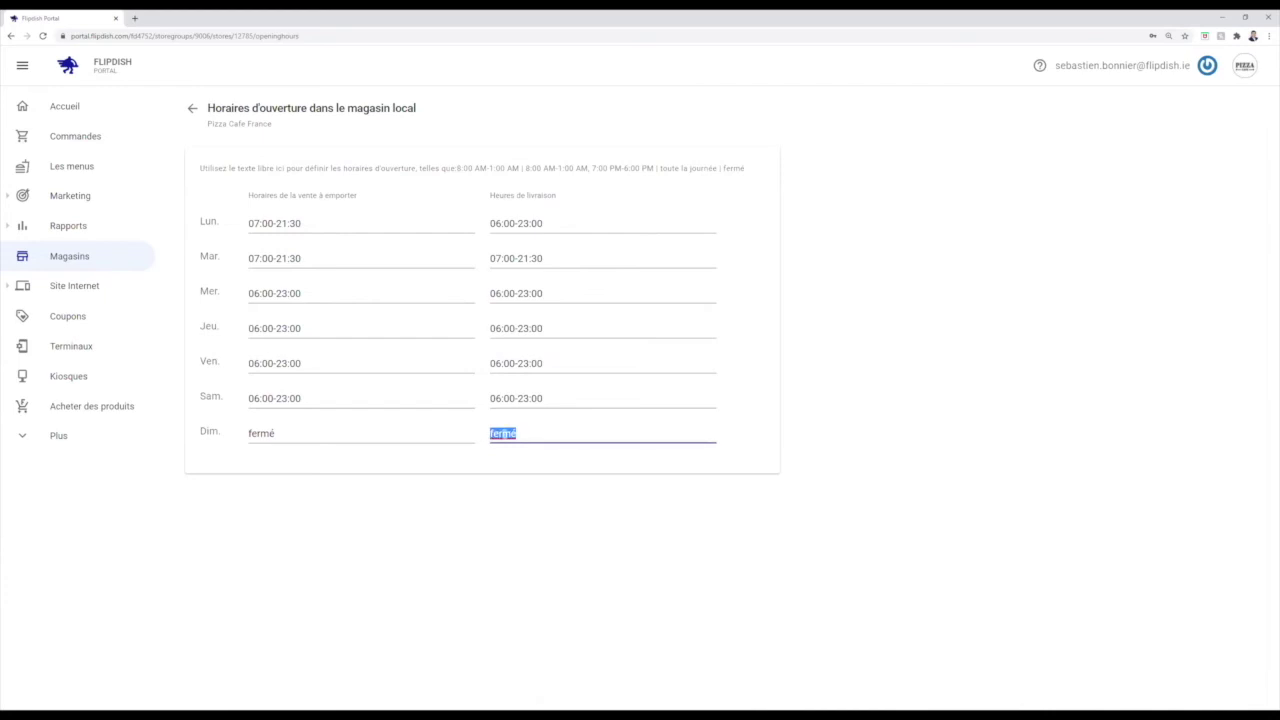
{"action": "right_click", "coordinate": [506, 435]}
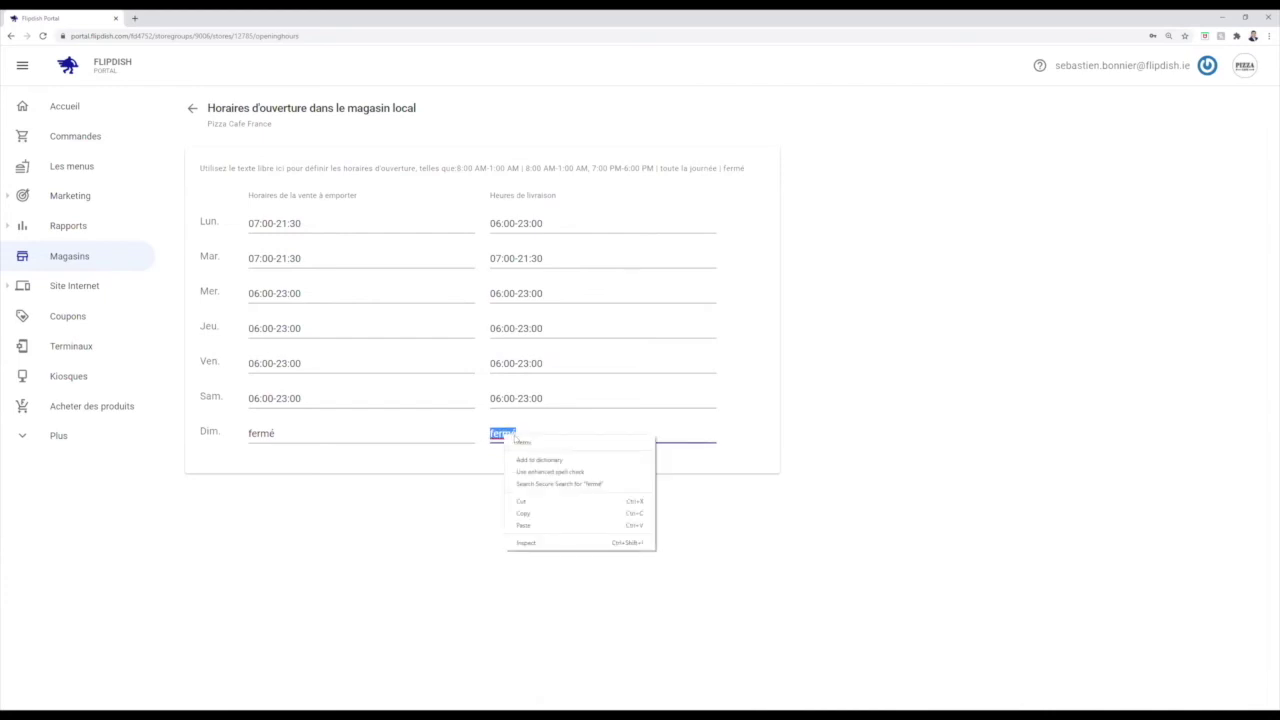
{"action": "left_click", "coordinate": [540, 514]}
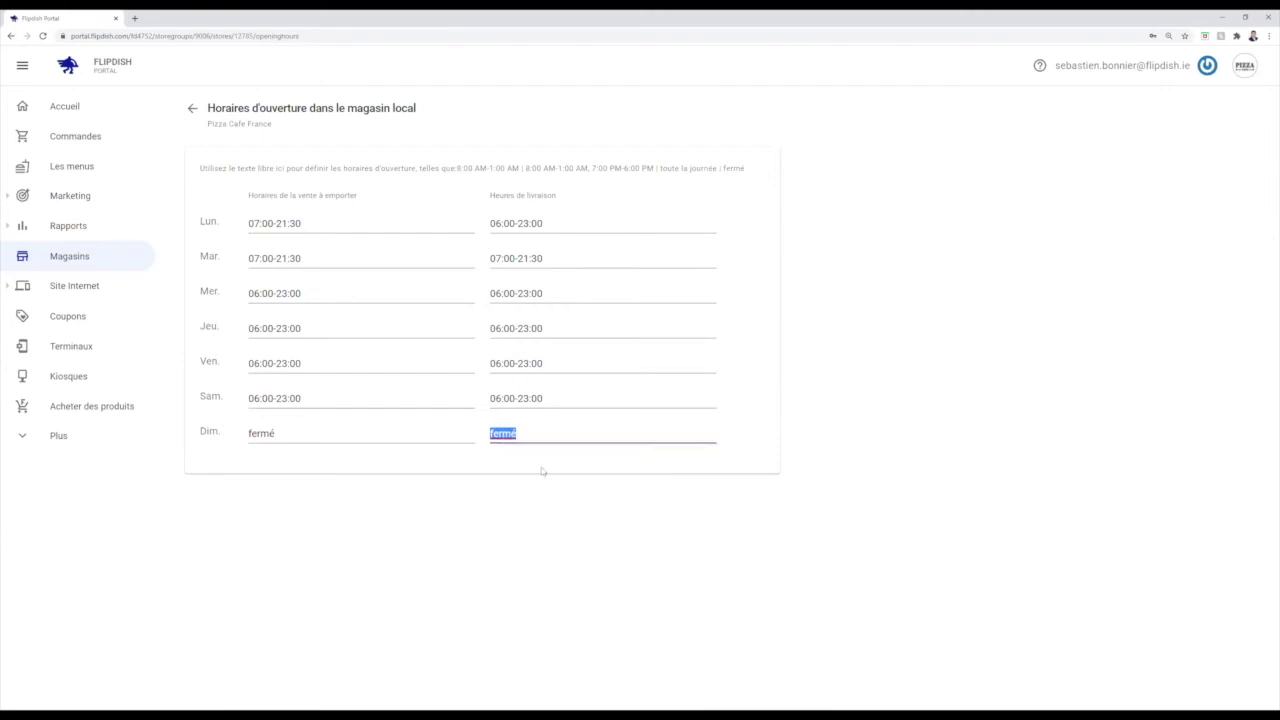
{"action": "left_click", "coordinate": [560, 258]}
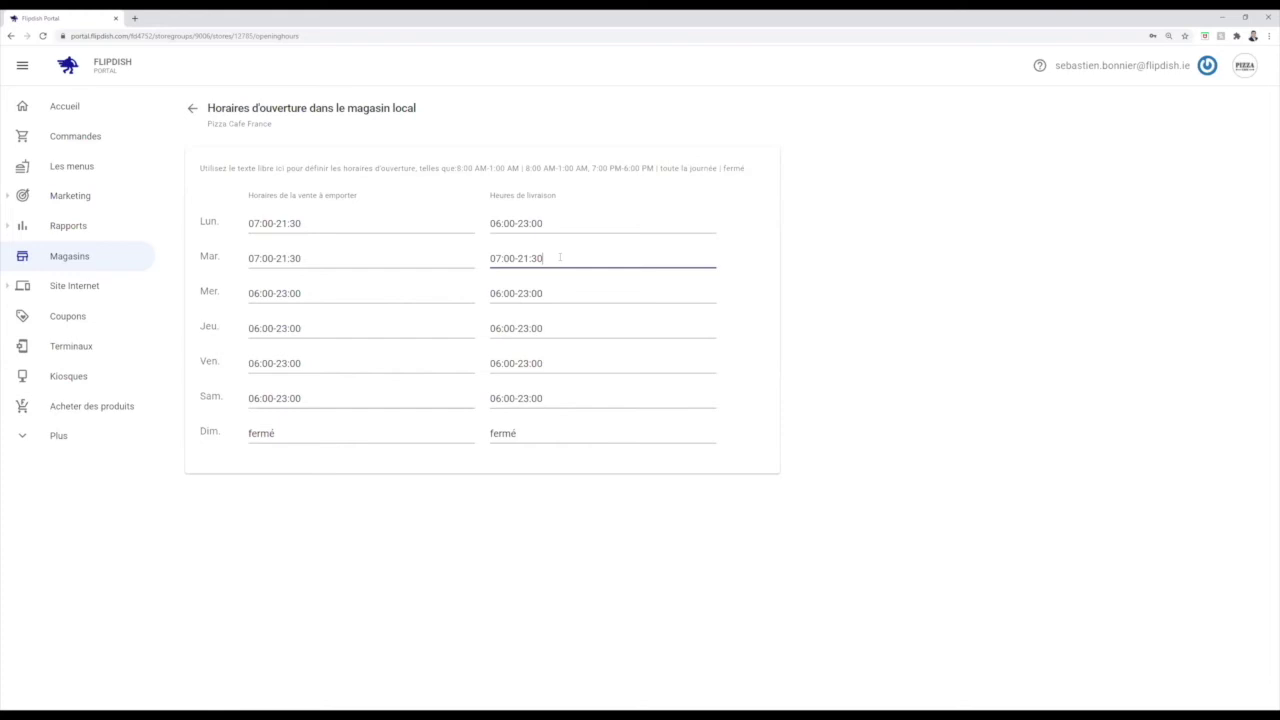
{"action": "left_click_drag", "start_coordinate": [548, 258], "coordinate": [477, 259]}
{"action": "key", "text": "ctrl+v"}
{"action": "left_click", "coordinate": [757, 290]}
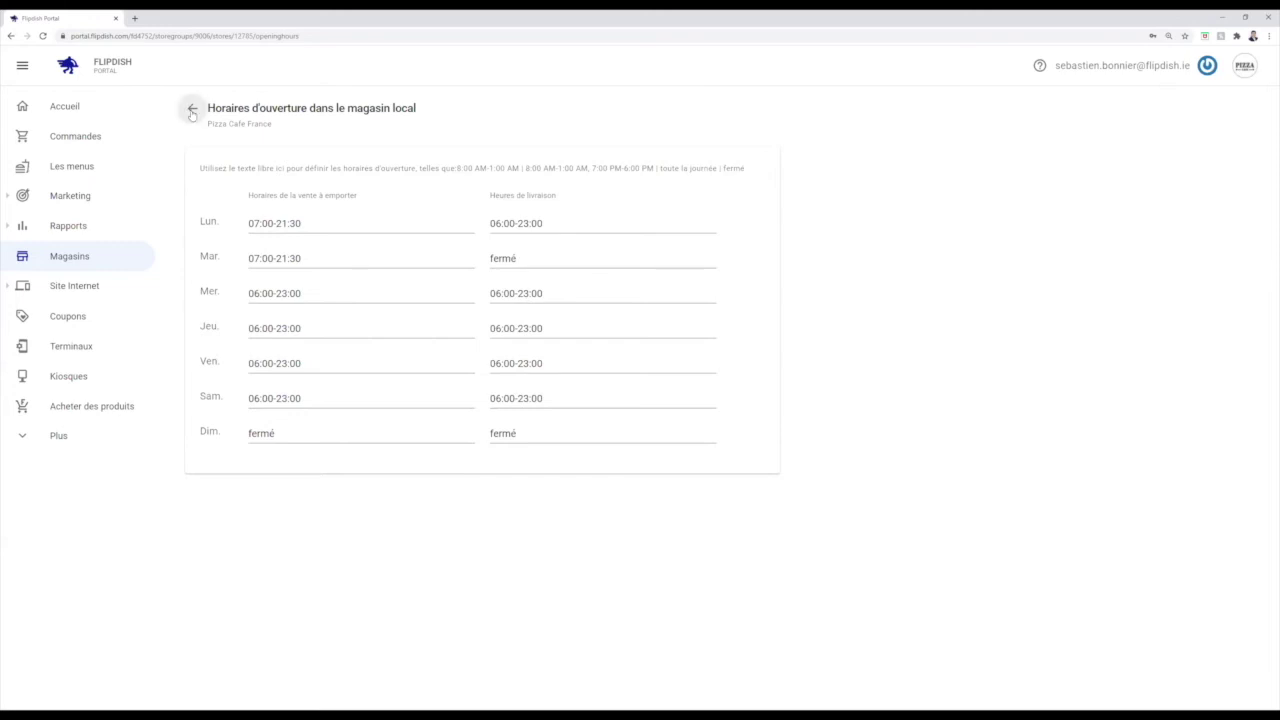
- Return to the home page and open the store hours overrides of Pizza Cafe France
{"action": "left_click", "coordinate": [96, 114]}
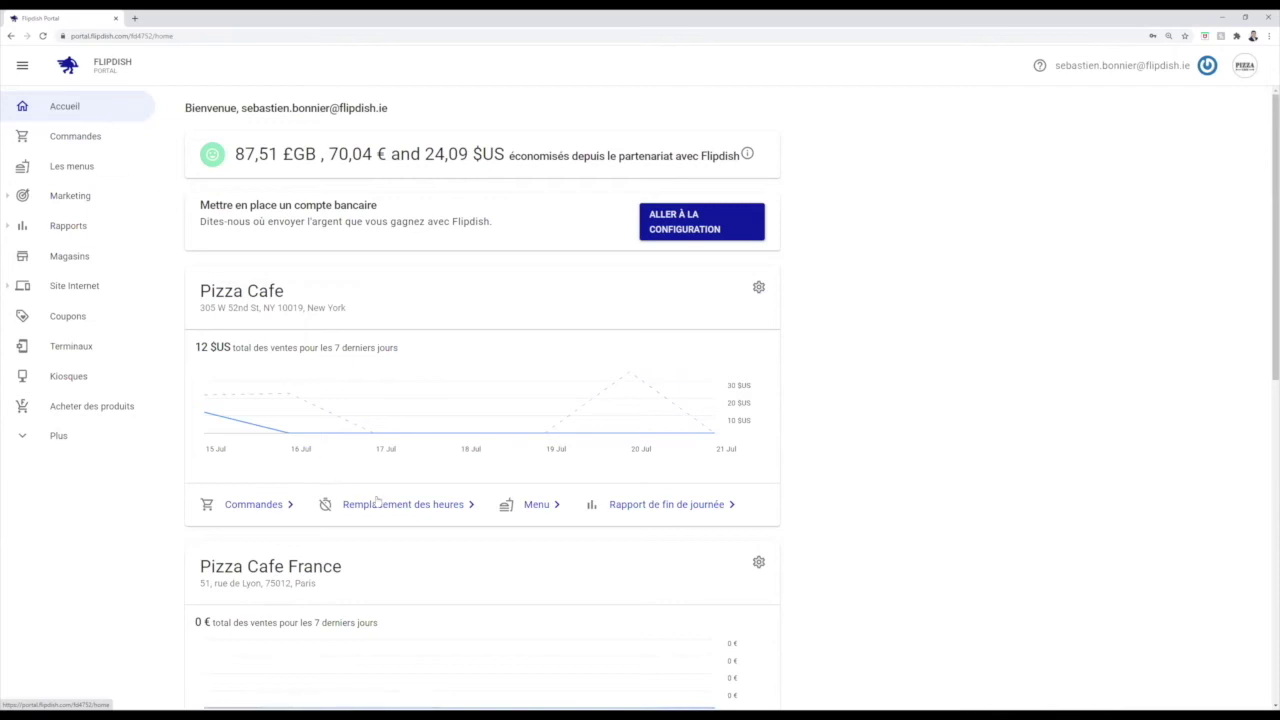
{"action": "scroll", "coordinate": [400, 512], "scroll_direction": "down", "scroll_amount": 3}
{"action": "left_click", "coordinate": [413, 514]}
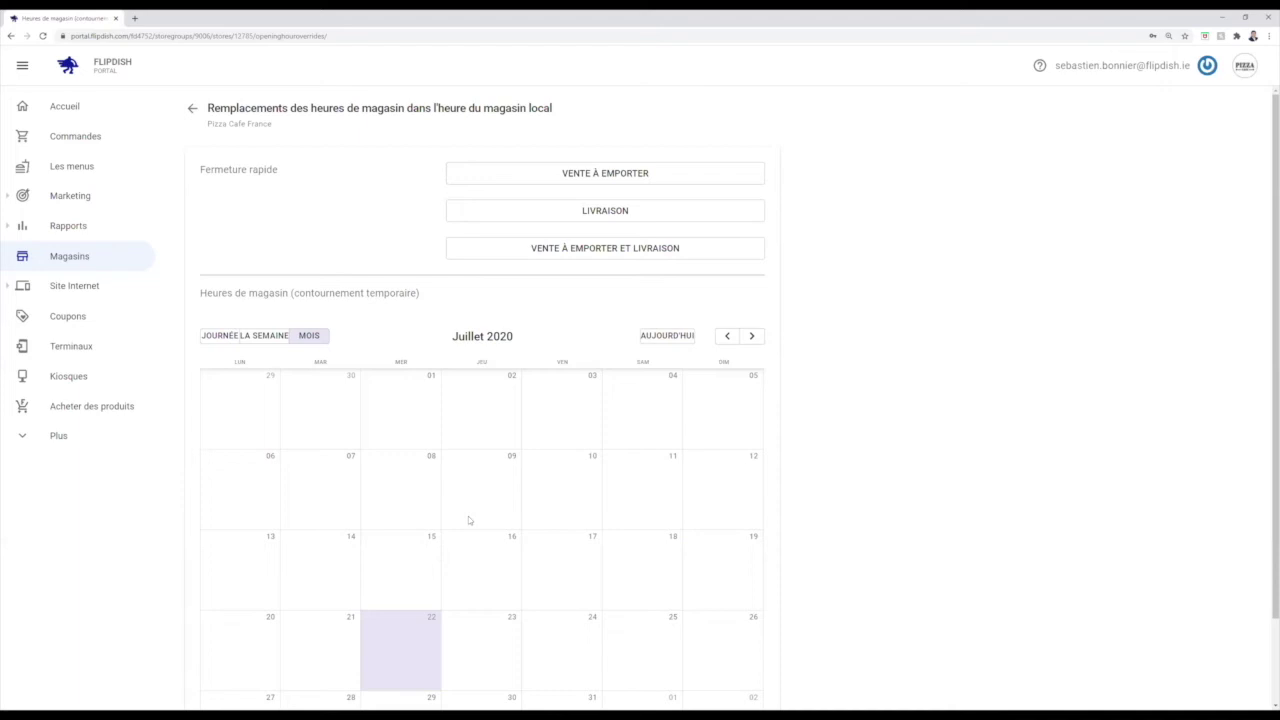
- Quick-close takeaway for 15 minutes with pre-orders allowed, and reopen the store by removing that override
{"action": "left_click", "coordinate": [688, 178]}
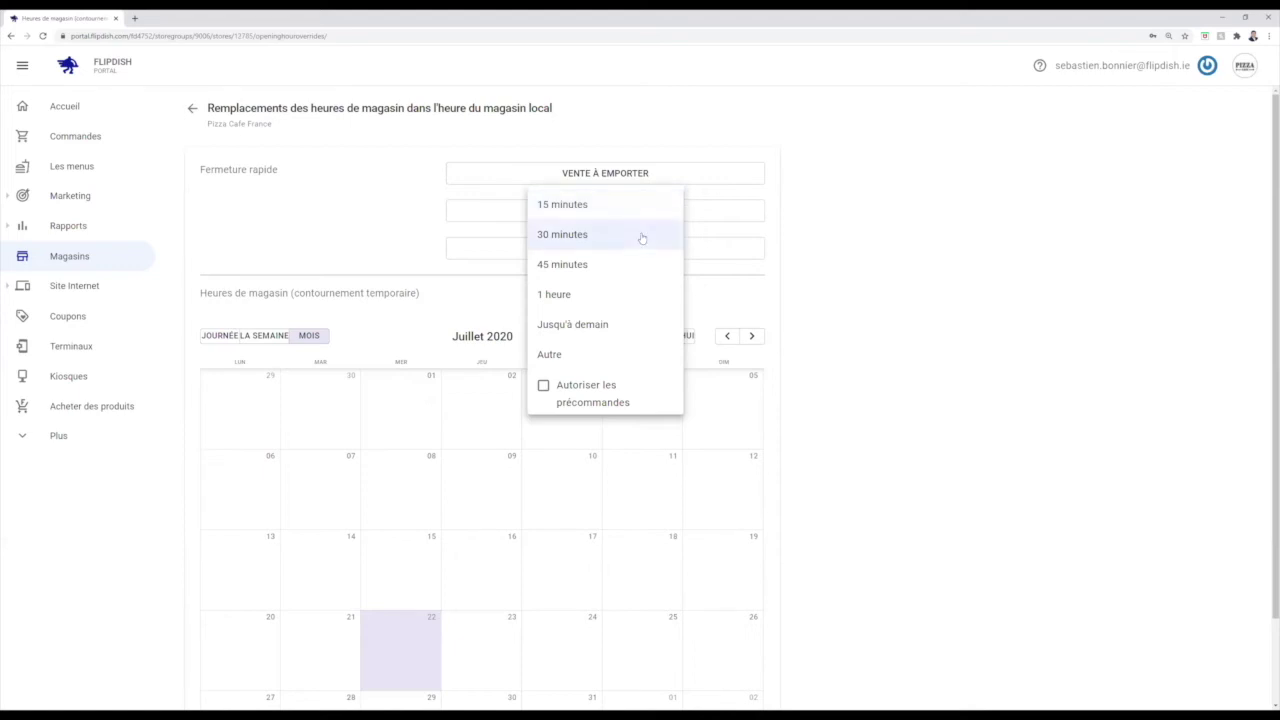
{"action": "left_click", "coordinate": [544, 389]}
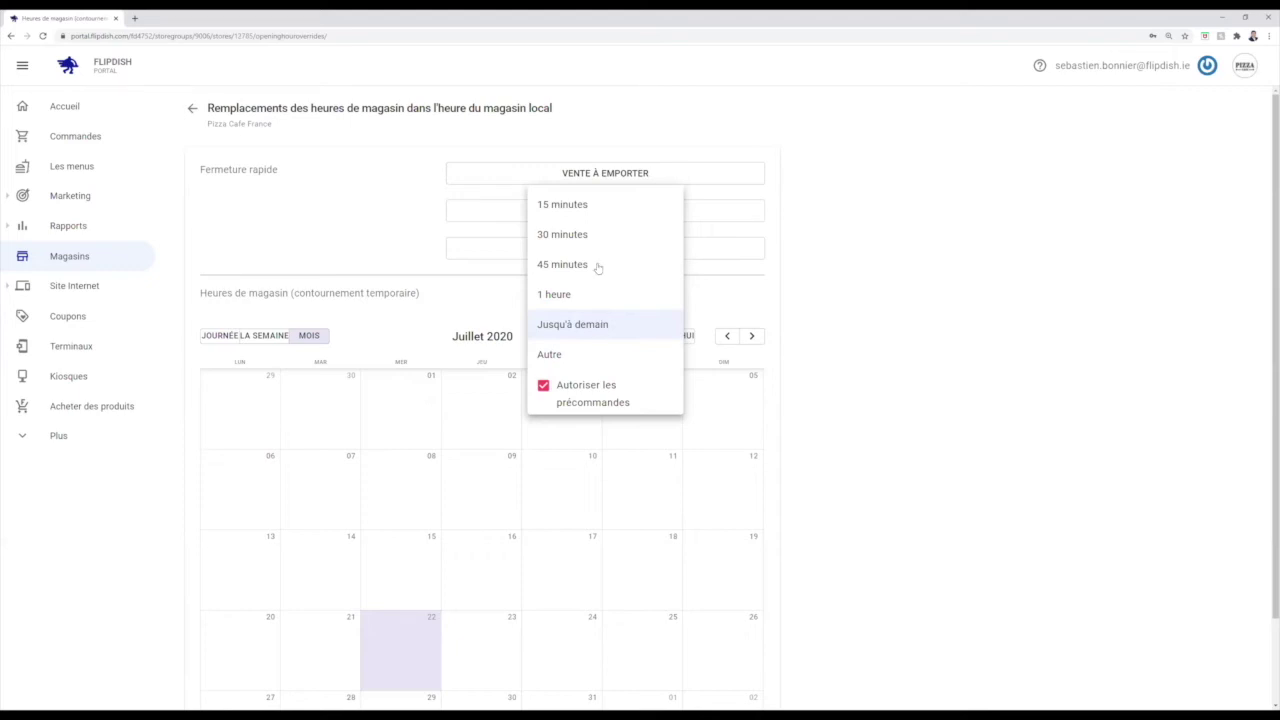
{"action": "left_click", "coordinate": [610, 206]}
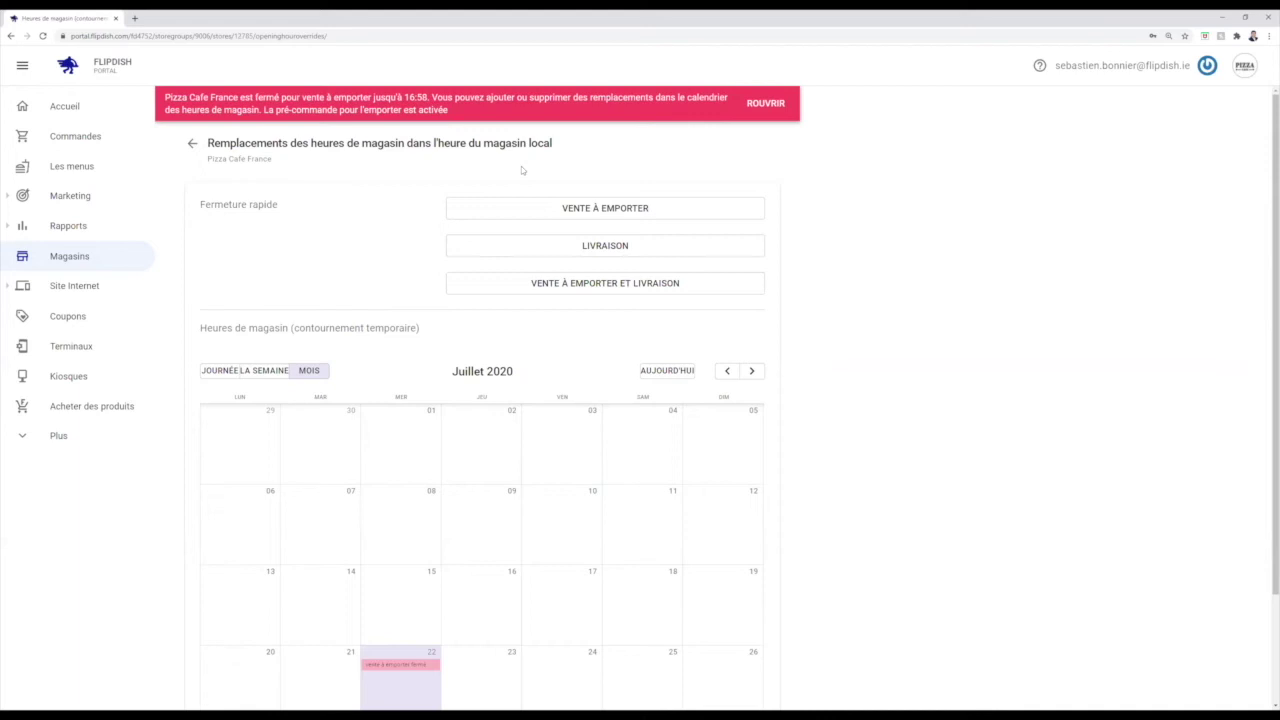
{"action": "left_click", "coordinate": [772, 107]}
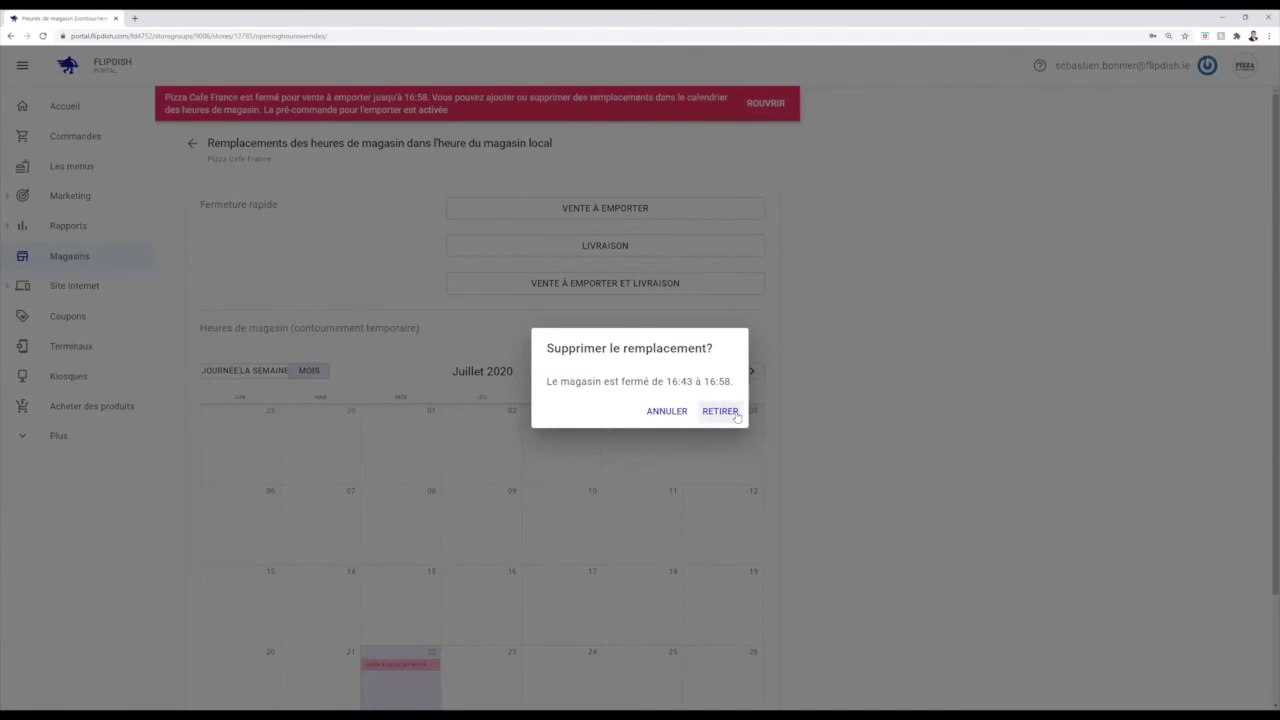
{"action": "left_click", "coordinate": [720, 412]}
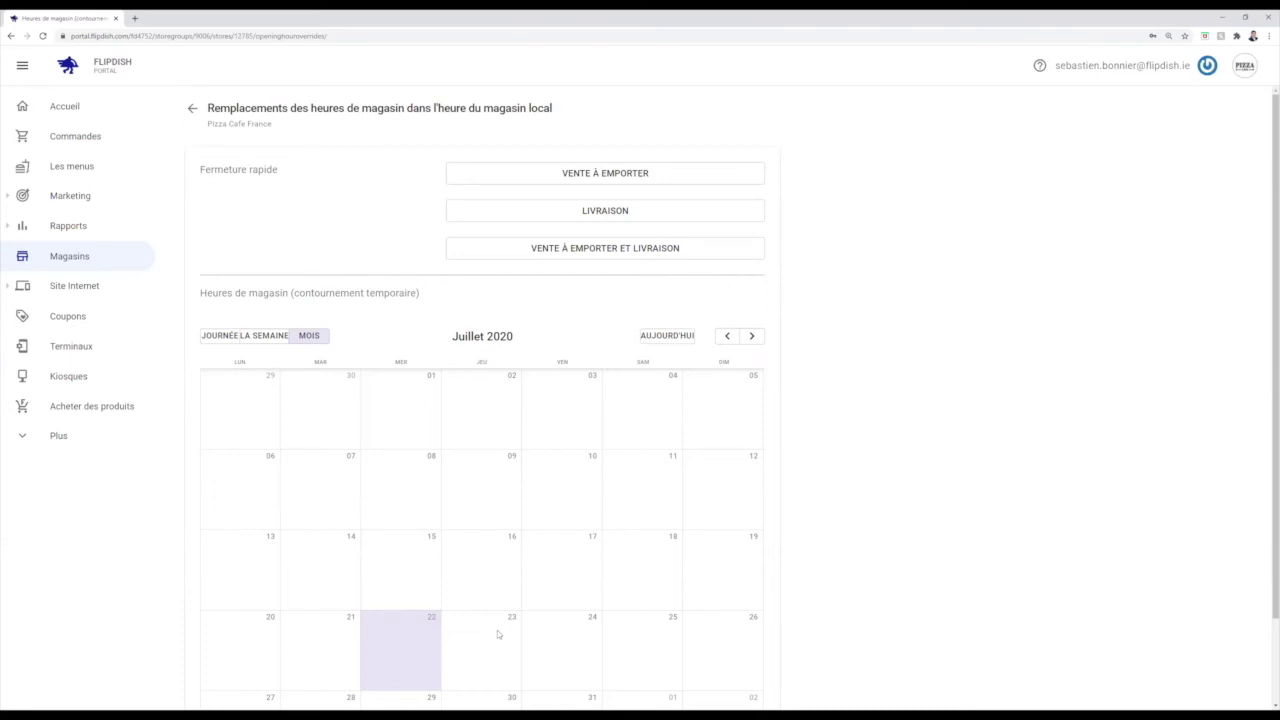
- Start a takeaway and delivery closure on 24/07/2020 in the calendar, running from 10:00 to 22:00
{"action": "scroll", "coordinate": [497, 633], "scroll_direction": "down", "scroll_amount": 1}
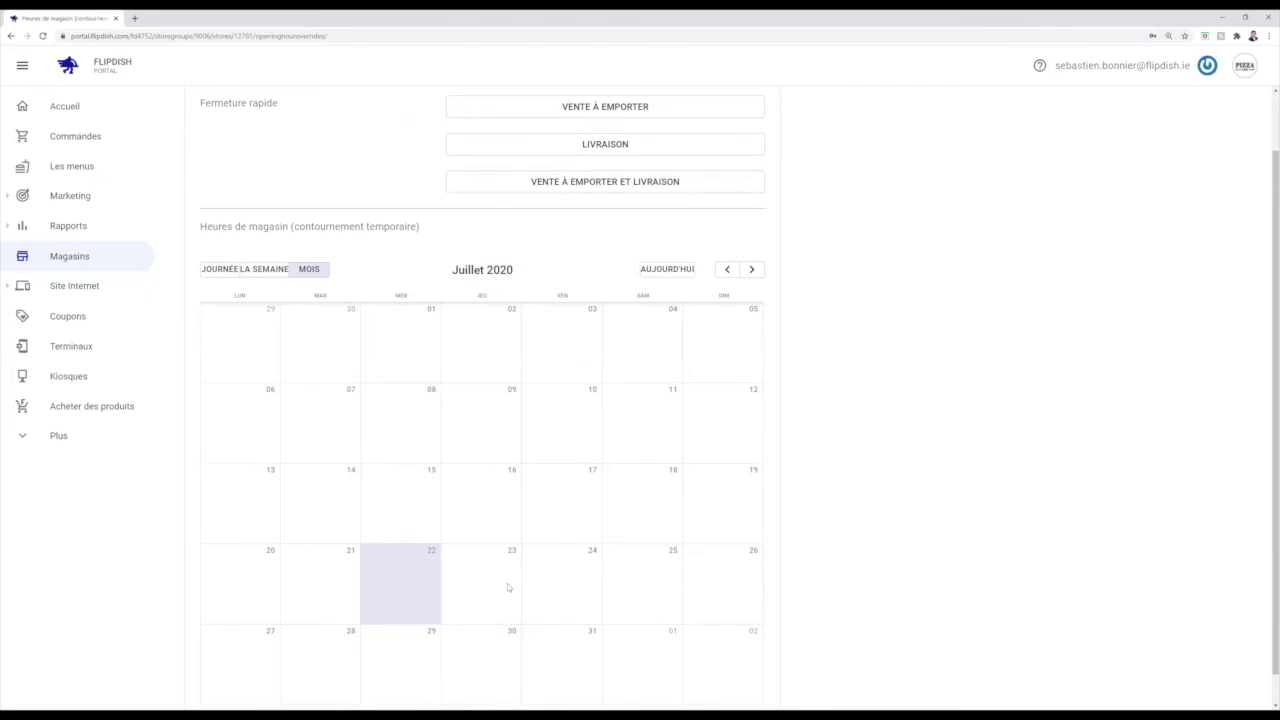
{"action": "left_click", "coordinate": [573, 582]}
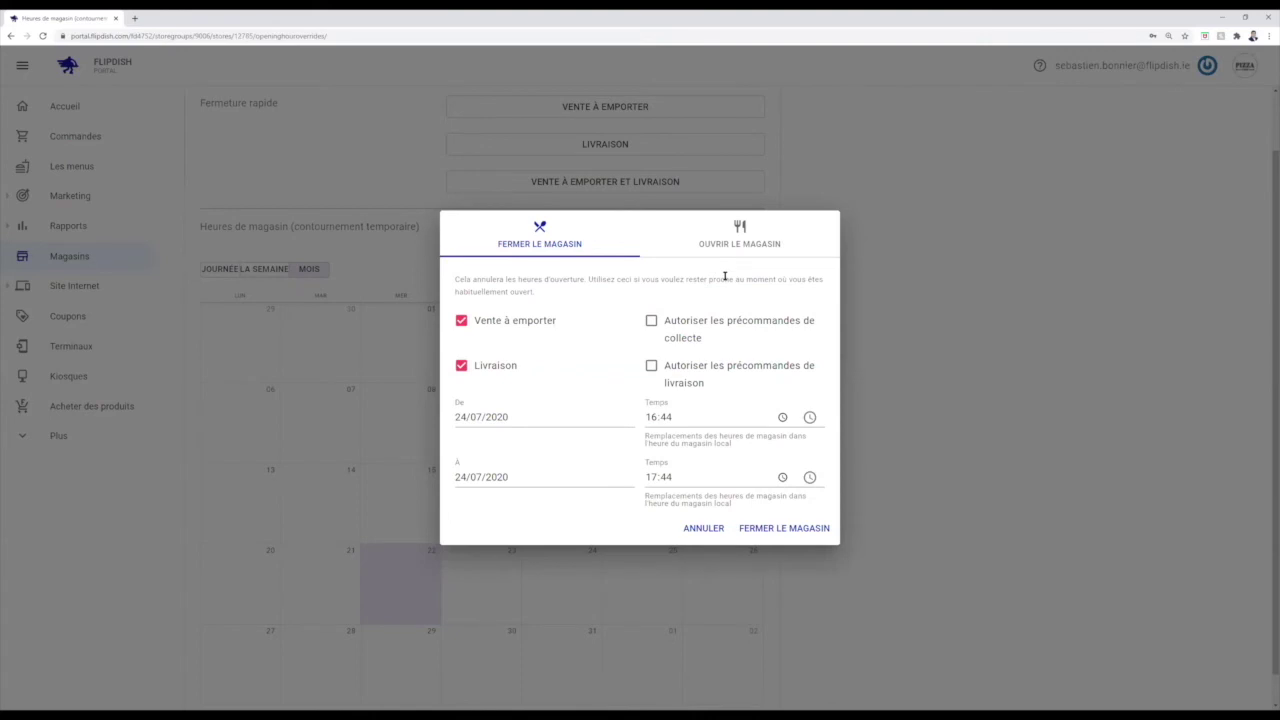
{"action": "left_click", "coordinate": [500, 417]}
{"action": "left_click", "coordinate": [512, 477]}
{"action": "left_click", "coordinate": [650, 417]}
{"action": "type", "text": "10:00"}
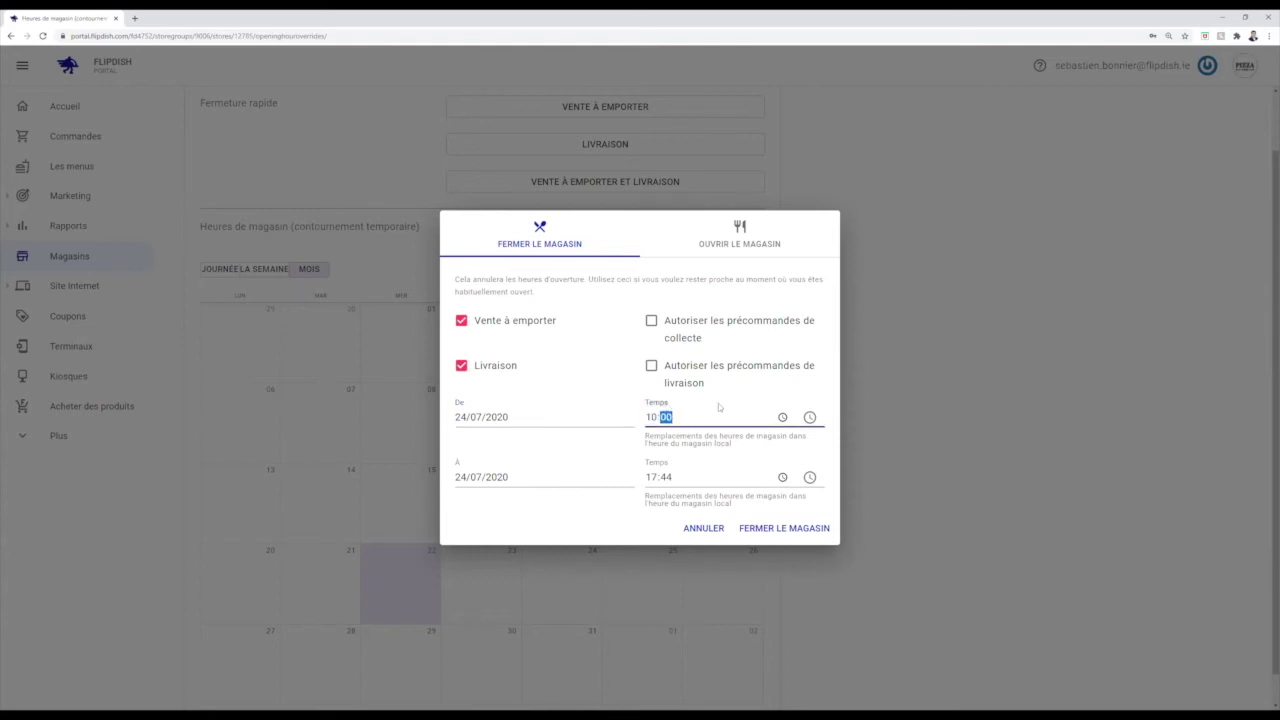
{"action": "left_click", "coordinate": [655, 480]}
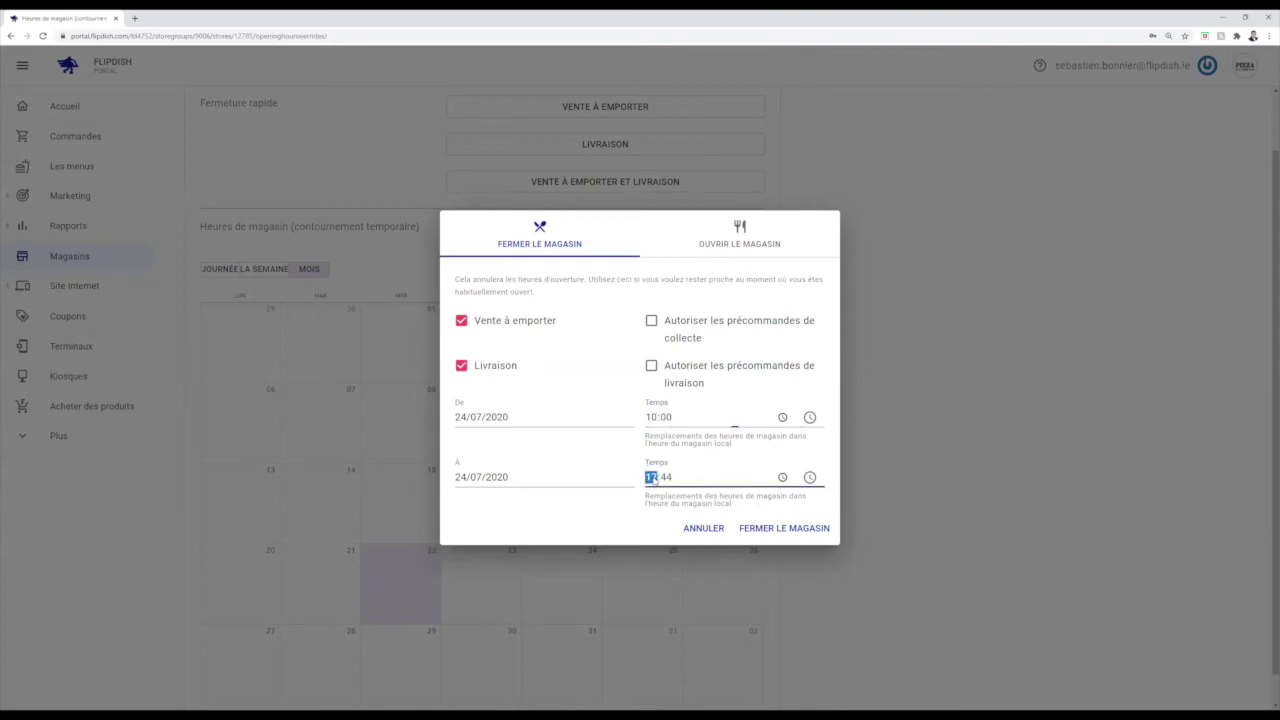
{"action": "type", "text": "2"}
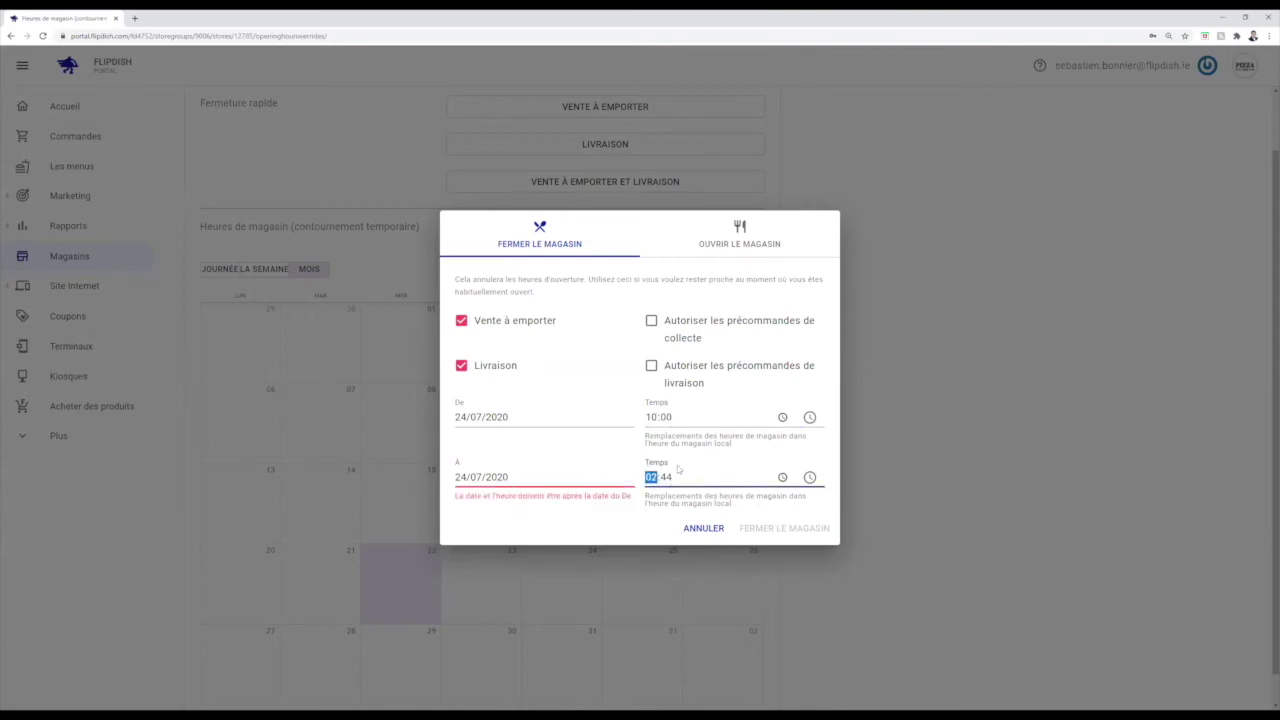
{"action": "type", "text": "2:"}
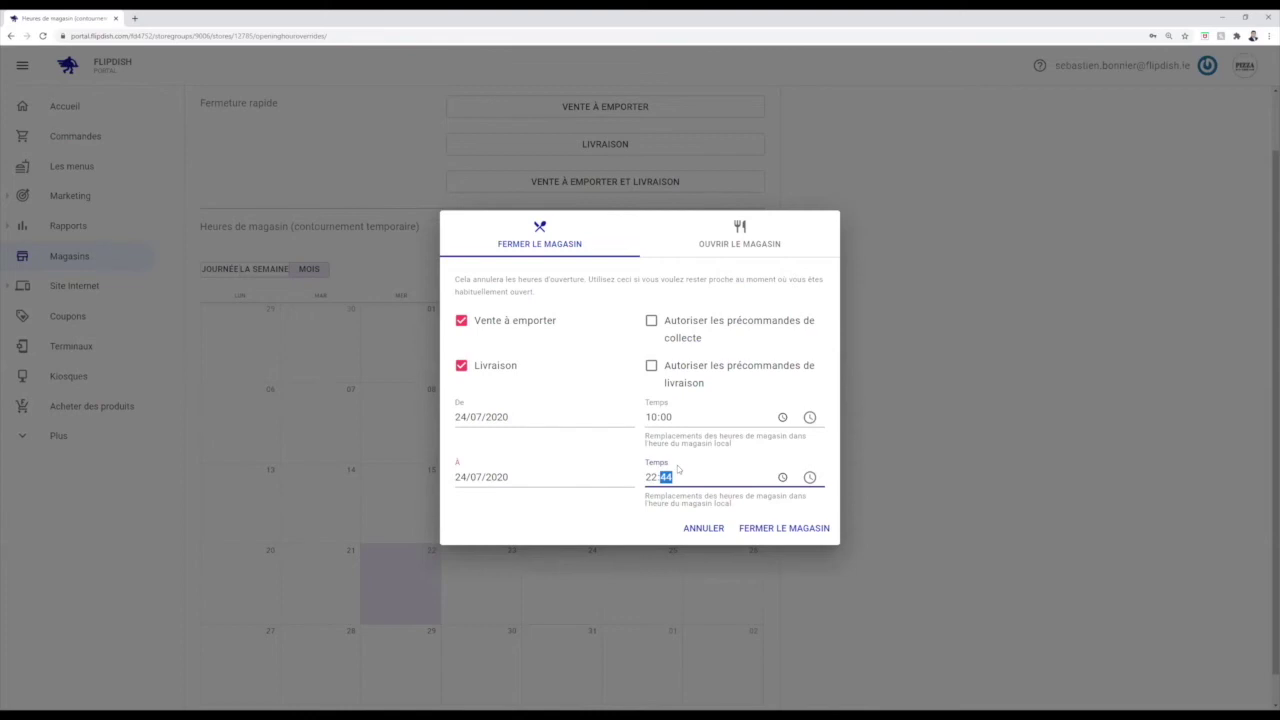
{"action": "type", "text": "00"}
- Allow collection and delivery pre-orders during the closure and save it to close the store
{"action": "left_click", "coordinate": [655, 323]}
{"action": "left_click", "coordinate": [654, 367]}
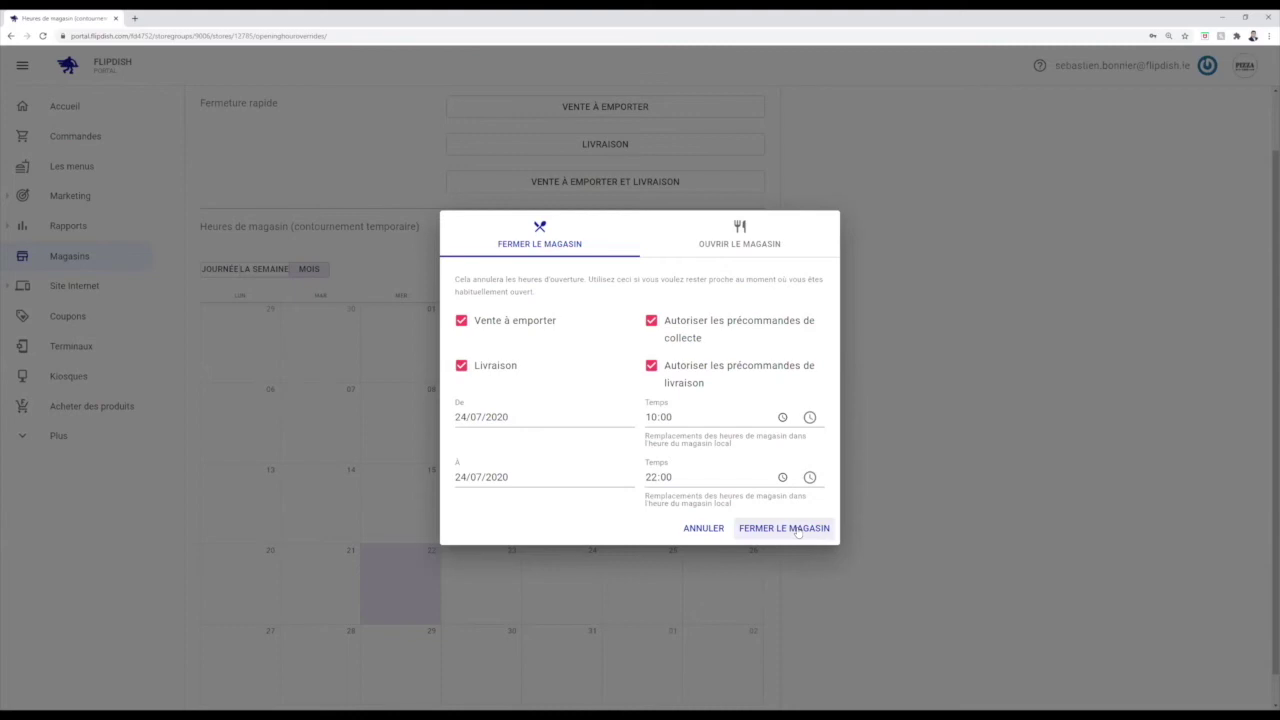
{"action": "left_click", "coordinate": [797, 530]}
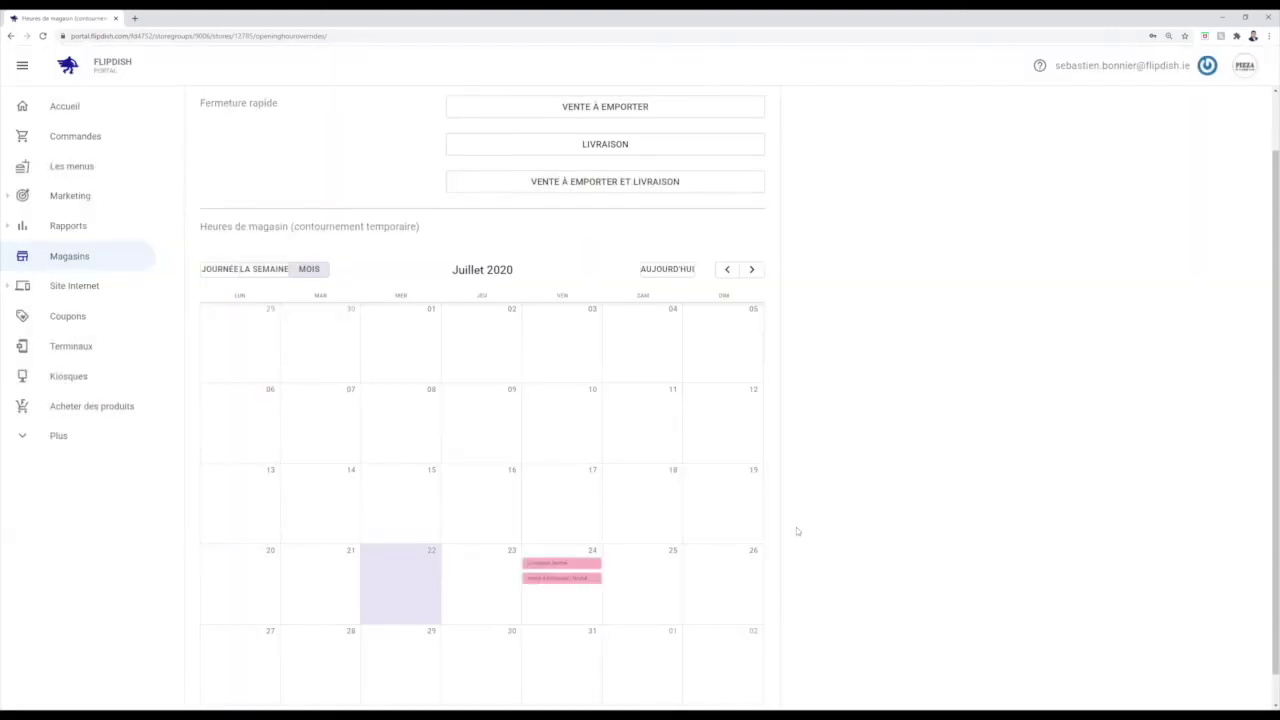
- Remove the delivery closure on 24 July from the overrides calendar
{"action": "scroll", "coordinate": [797, 531], "scroll_direction": "up", "scroll_amount": 1}
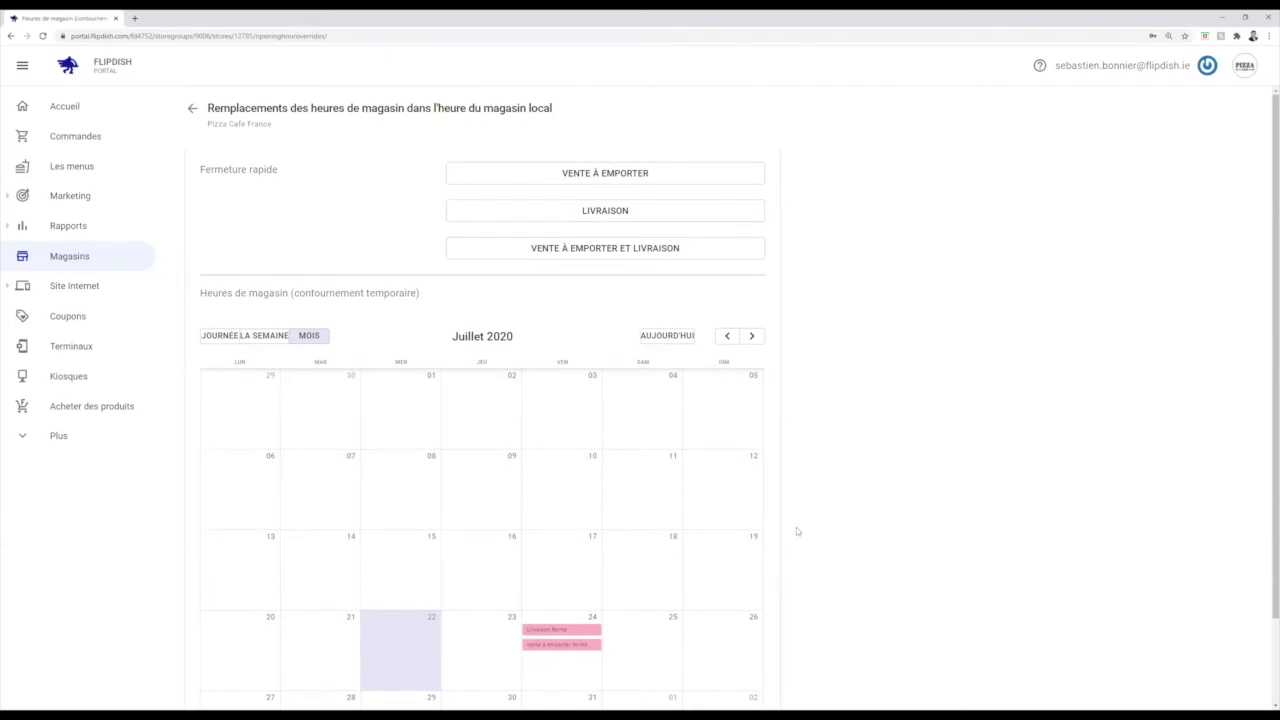
{"action": "scroll", "coordinate": [797, 531], "scroll_direction": "down", "scroll_amount": 2}
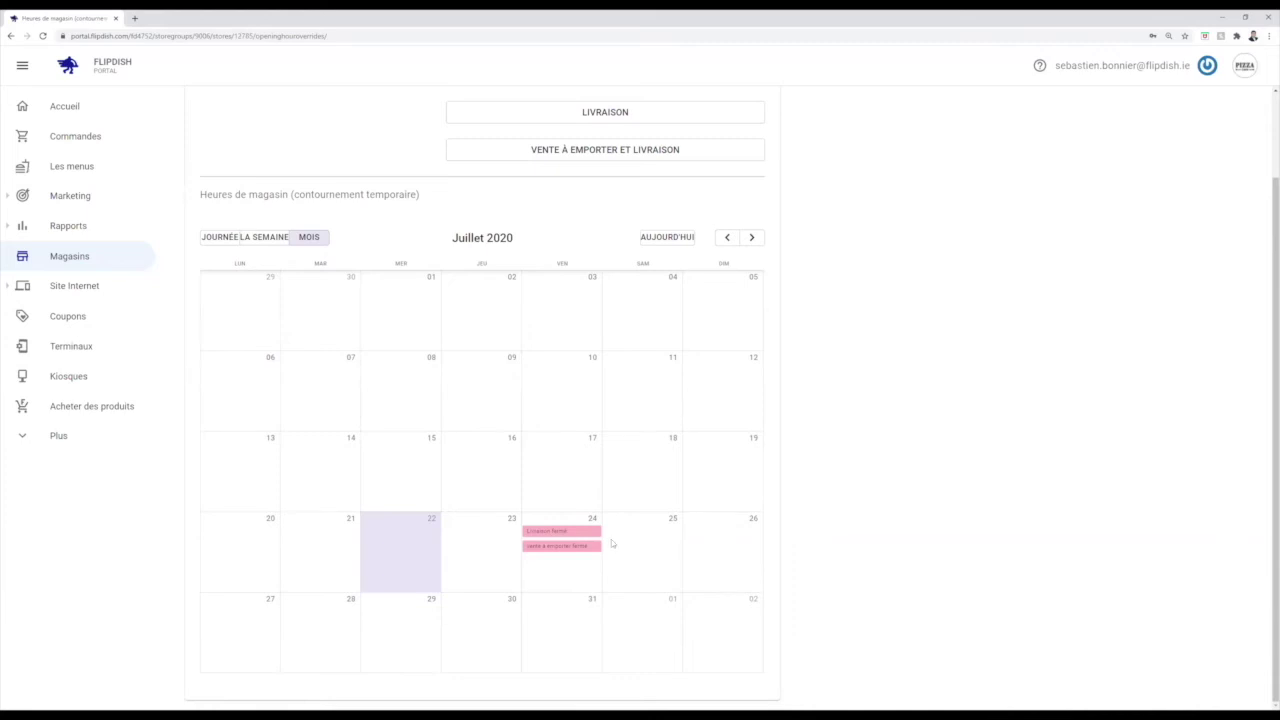
{"action": "left_click", "coordinate": [580, 531]}
{"action": "left_click", "coordinate": [750, 410]}
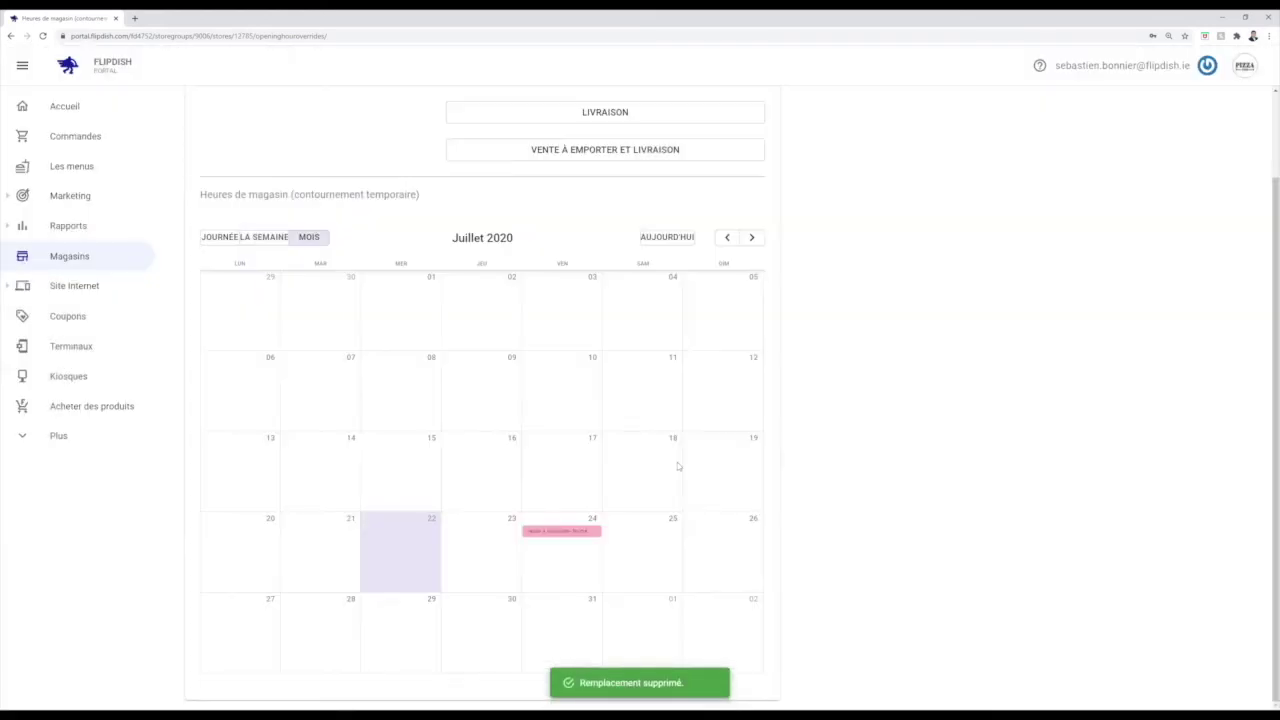
- Remove the remaining takeaway closure on 24 July from the overrides calendar
{"action": "left_click", "coordinate": [580, 531]}
{"action": "left_click", "coordinate": [750, 409]}
{"action": "scroll", "coordinate": [680, 503], "scroll_direction": "up", "scroll_amount": 2}
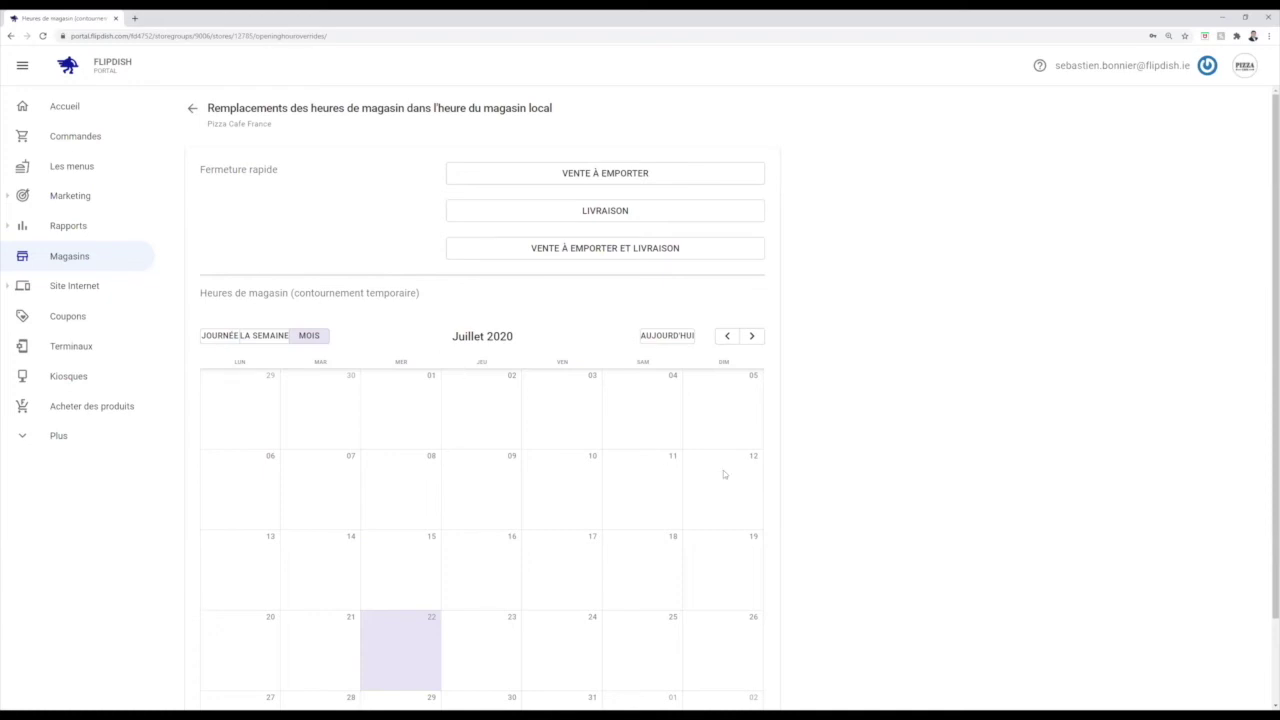
- Open menu 23515, shared by Pizza Cafe, Pizza Cafe Ireland and Pizza Cafe France, and go to its Meal Deals section
{"action": "left_click", "coordinate": [86, 172]}
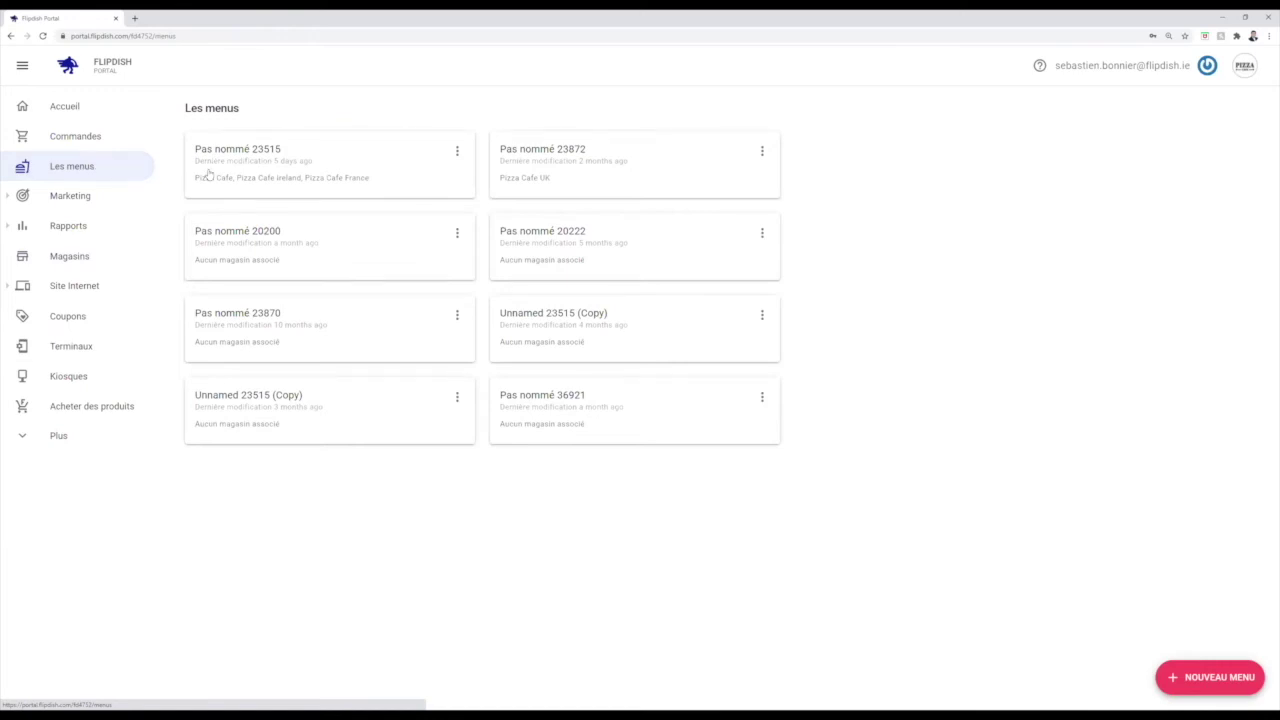
{"action": "left_click", "coordinate": [331, 177]}
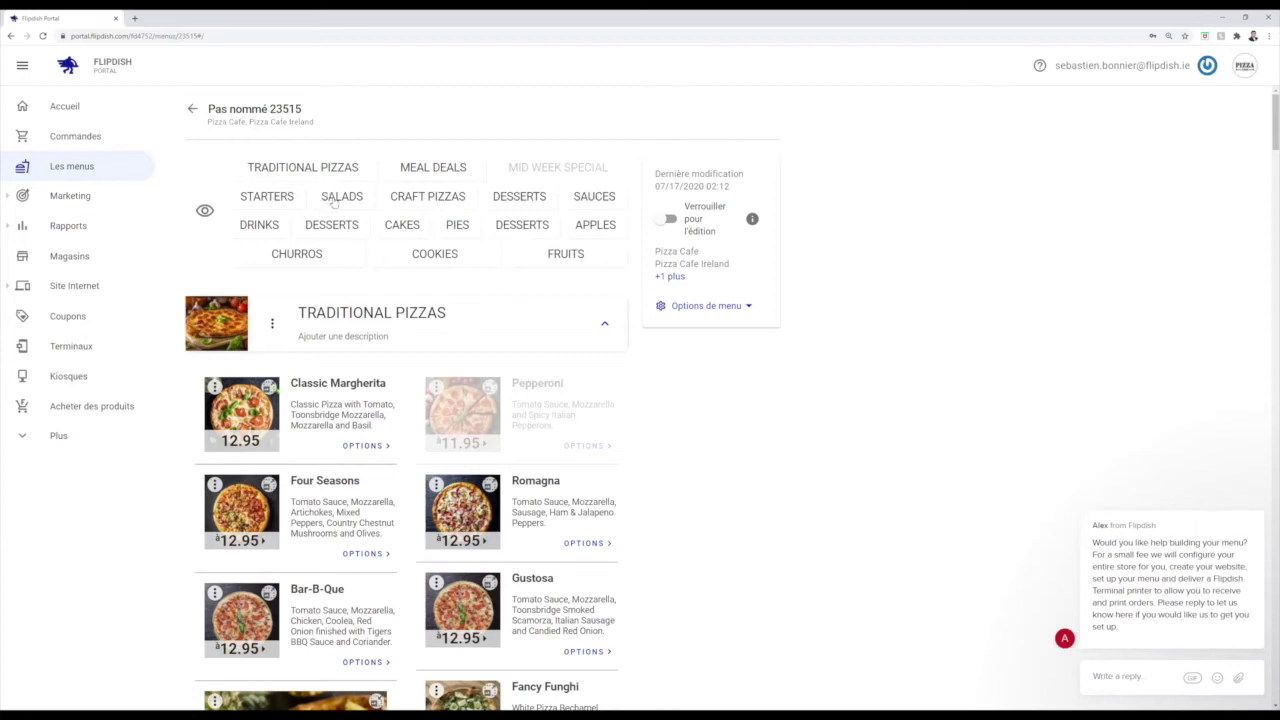
{"action": "left_click", "coordinate": [441, 170]}
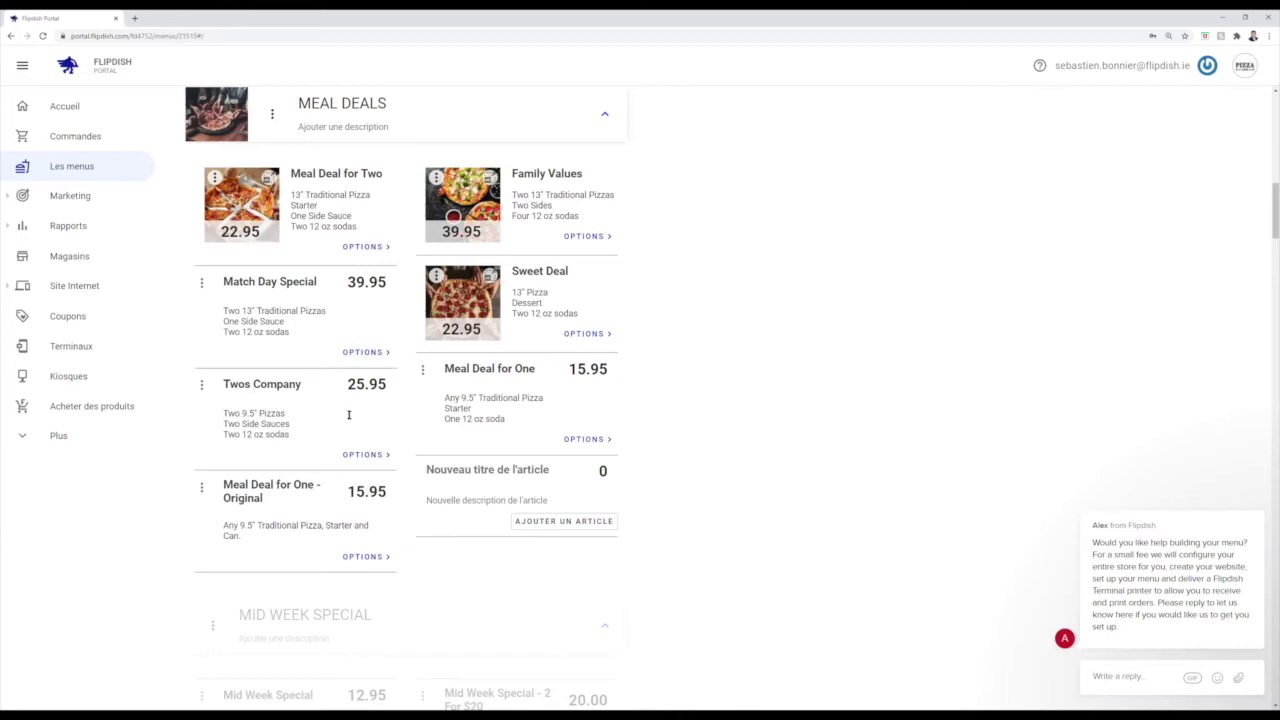
- Rename the Classic Margherita item in Traditional Pizzas as "Classic Margherita wow"
{"action": "scroll", "coordinate": [349, 414], "scroll_direction": "up", "scroll_amount": 5}
{"action": "scroll", "coordinate": [349, 409], "scroll_direction": "up", "scroll_amount": 3}
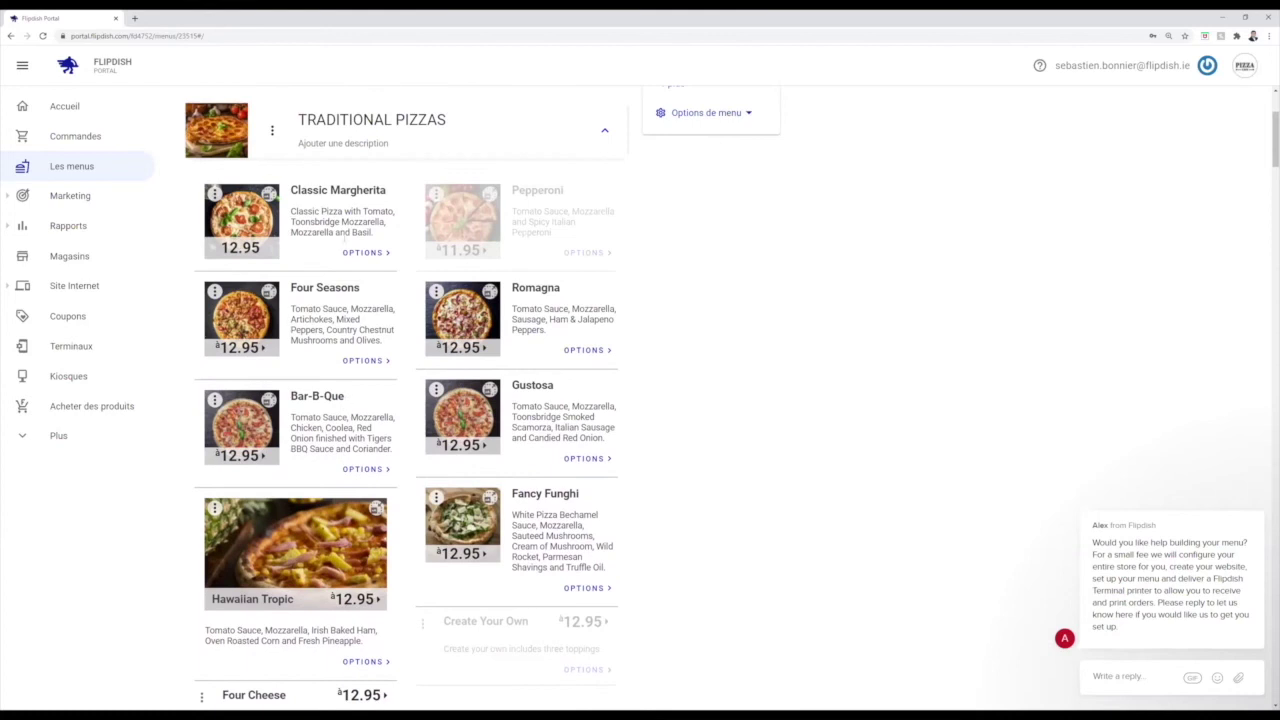
{"action": "left_click", "coordinate": [387, 190]}
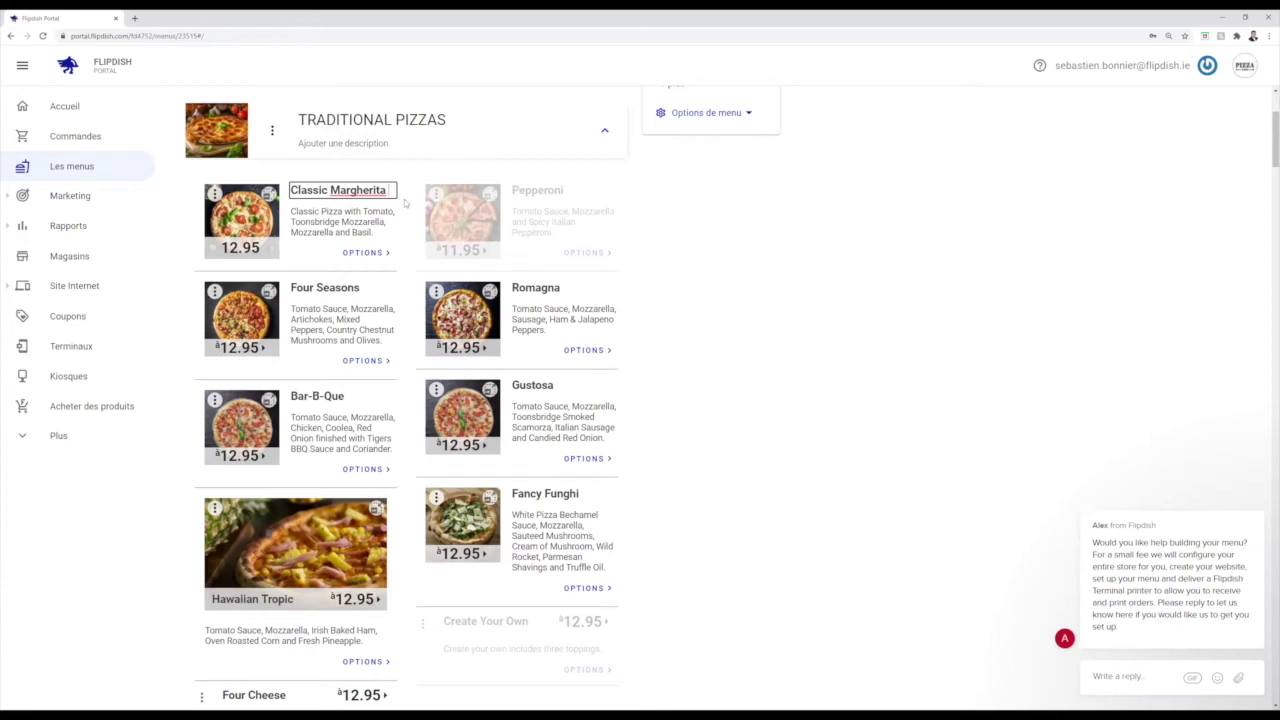
{"action": "type", "text": "wow"}
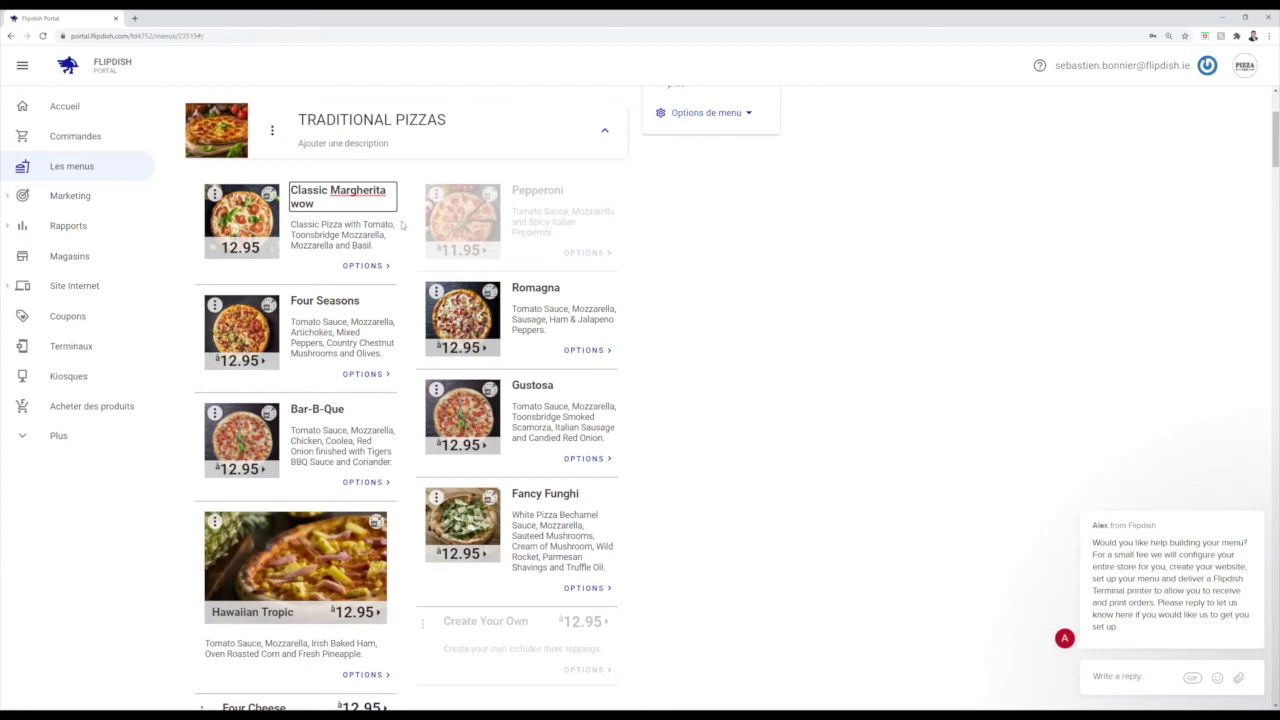
{"action": "left_click", "coordinate": [408, 240]}
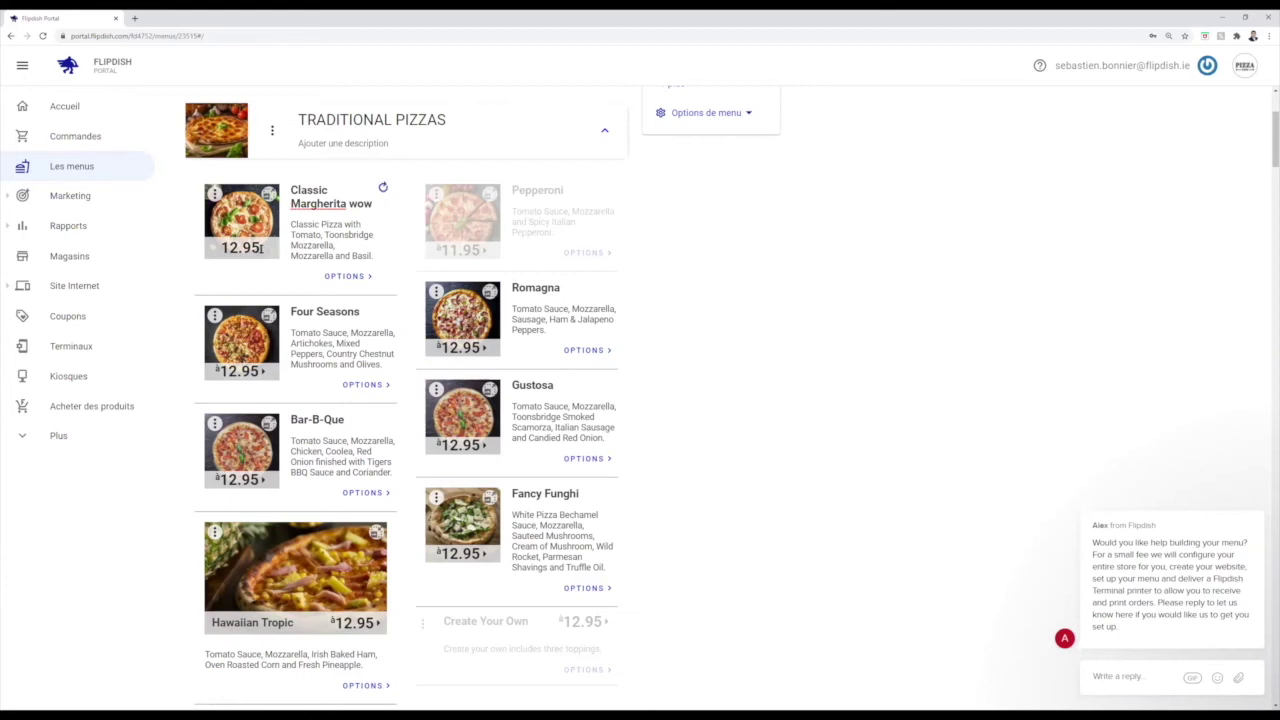
- Set the price of the Classic Margherita wow item to 11.95
{"action": "left_click", "coordinate": [257, 248]}
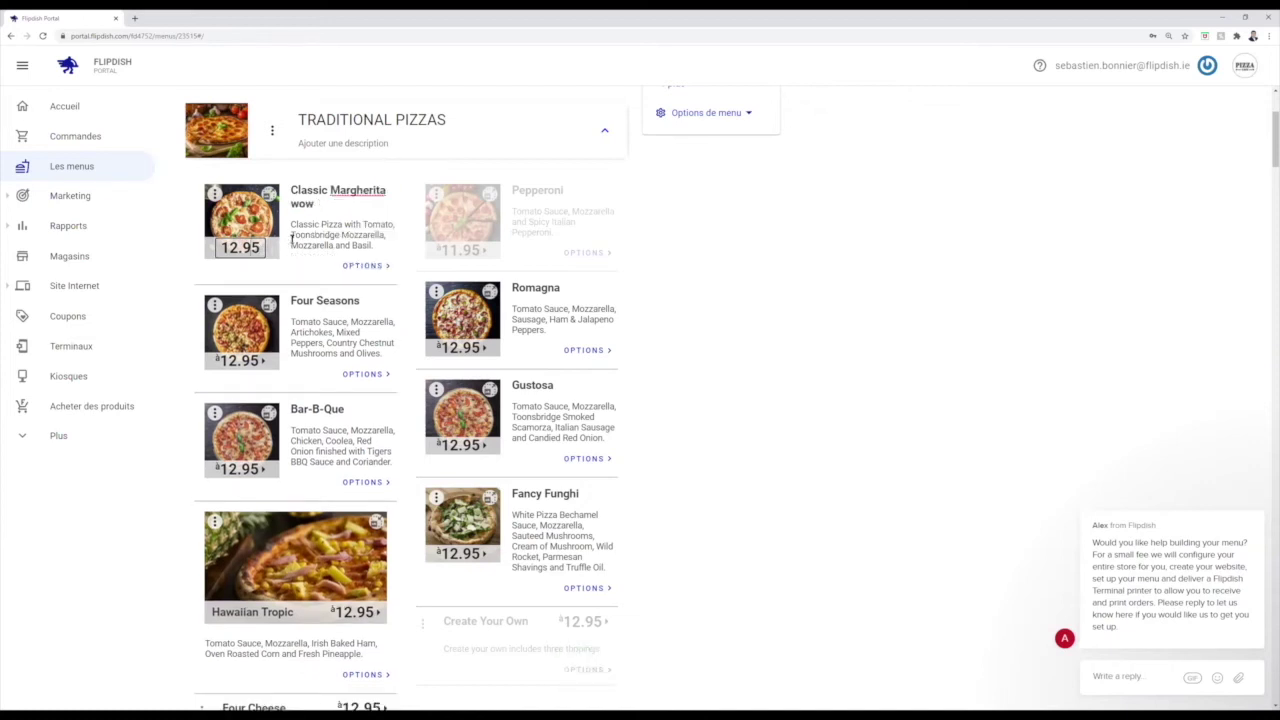
{"action": "key", "text": "BackSpace"}
{"action": "type", "text": "1"}
{"action": "left_click", "coordinate": [412, 229]}
- Check the edited Classic Margherita item's name and price on the Pizza Cafe France online ordering site
{"action": "key", "text": "alt+Tab"}
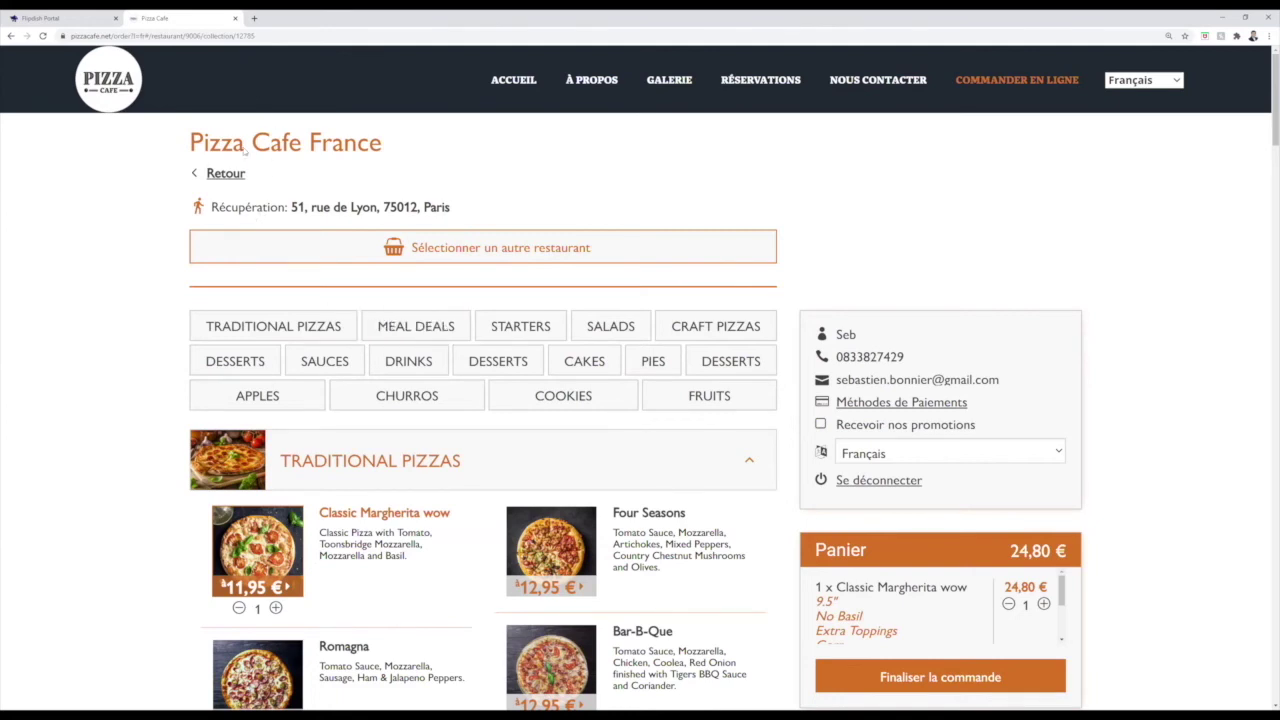
{"action": "scroll", "coordinate": [337, 343], "scroll_direction": "down", "scroll_amount": 1}
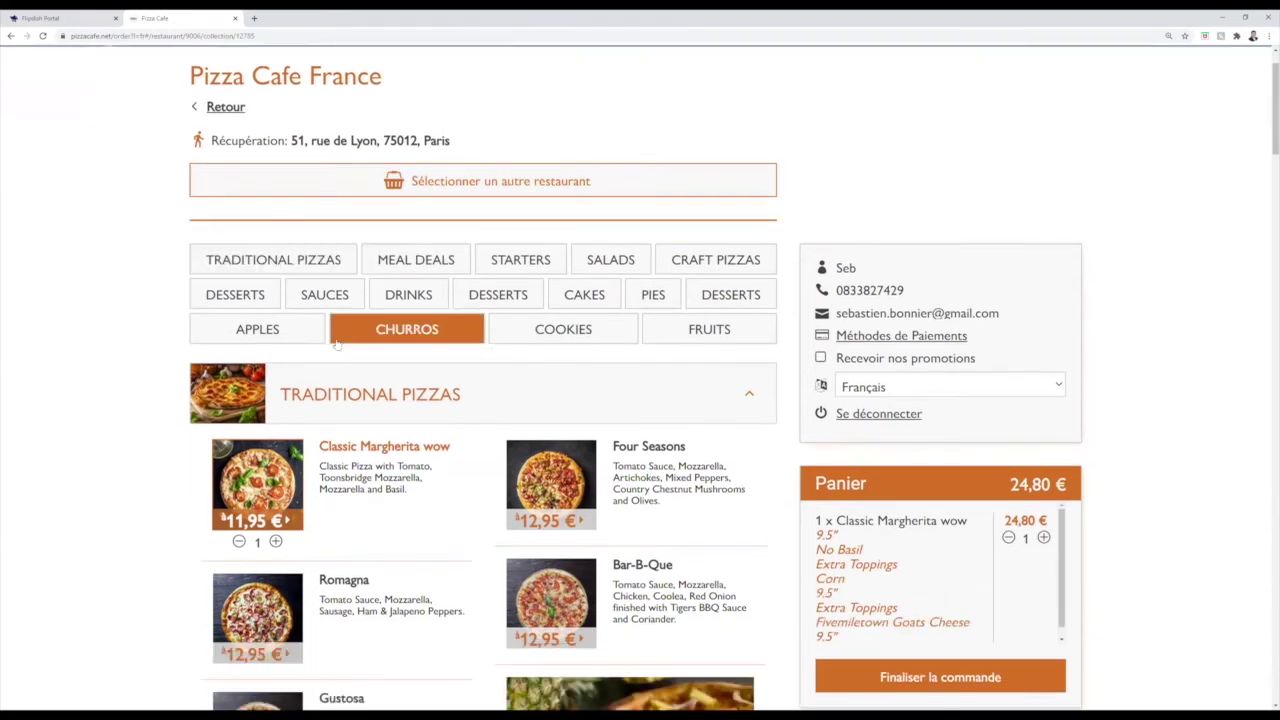
{"action": "scroll", "coordinate": [218, 227], "scroll_direction": "up", "scroll_amount": 1}
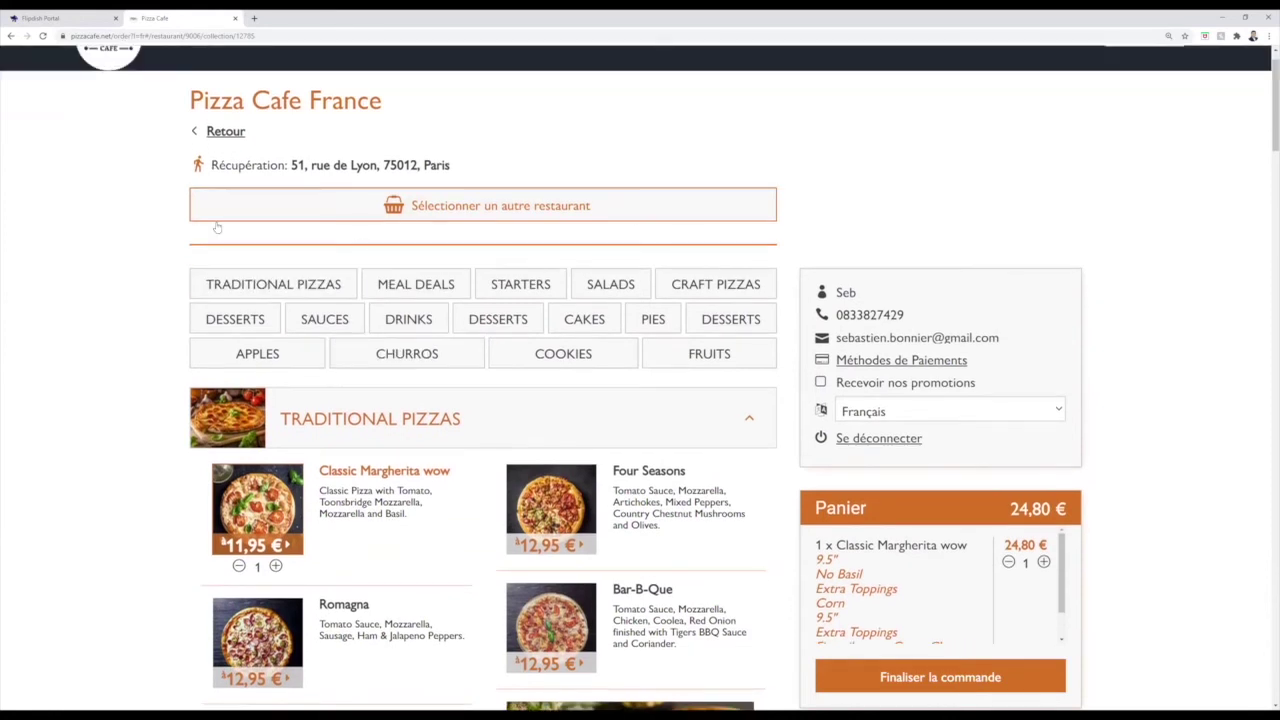
- Return to the Flipdish portal and add a new section titled "Churros" at the end of the menu
{"action": "left_click", "coordinate": [72, 20]}
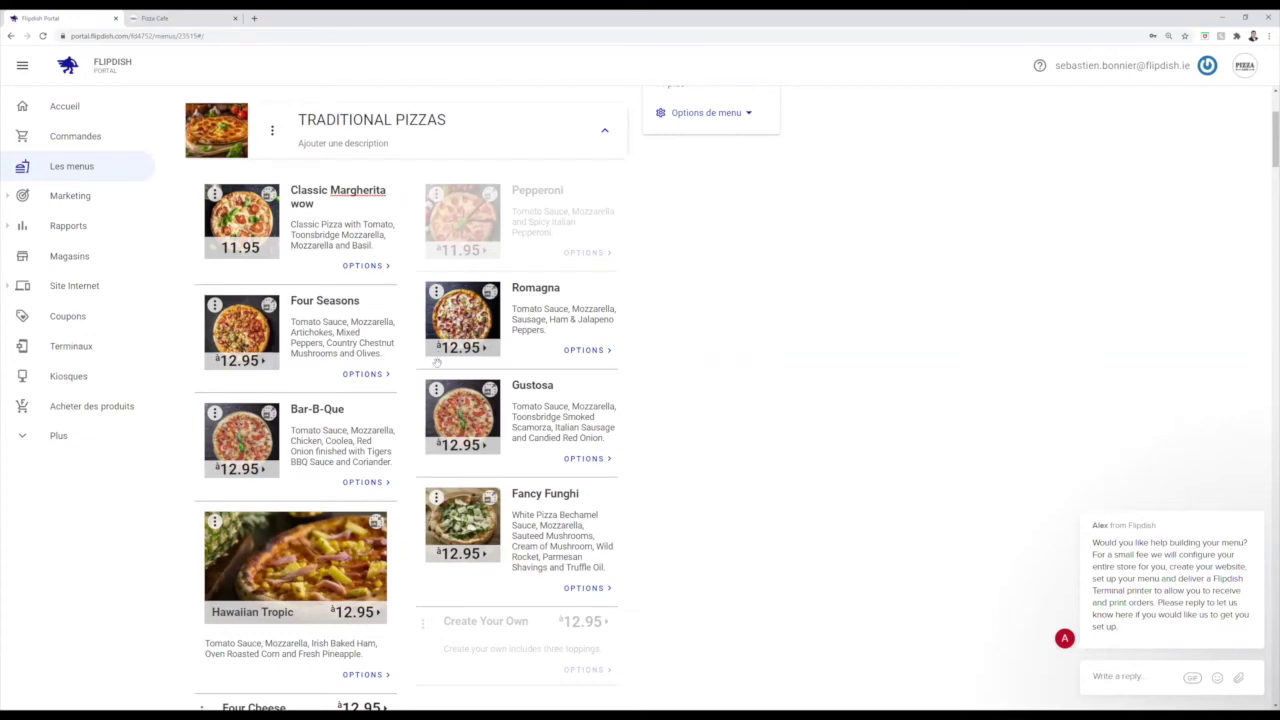
{"action": "scroll", "coordinate": [437, 363], "scroll_direction": "up", "scroll_amount": 1}
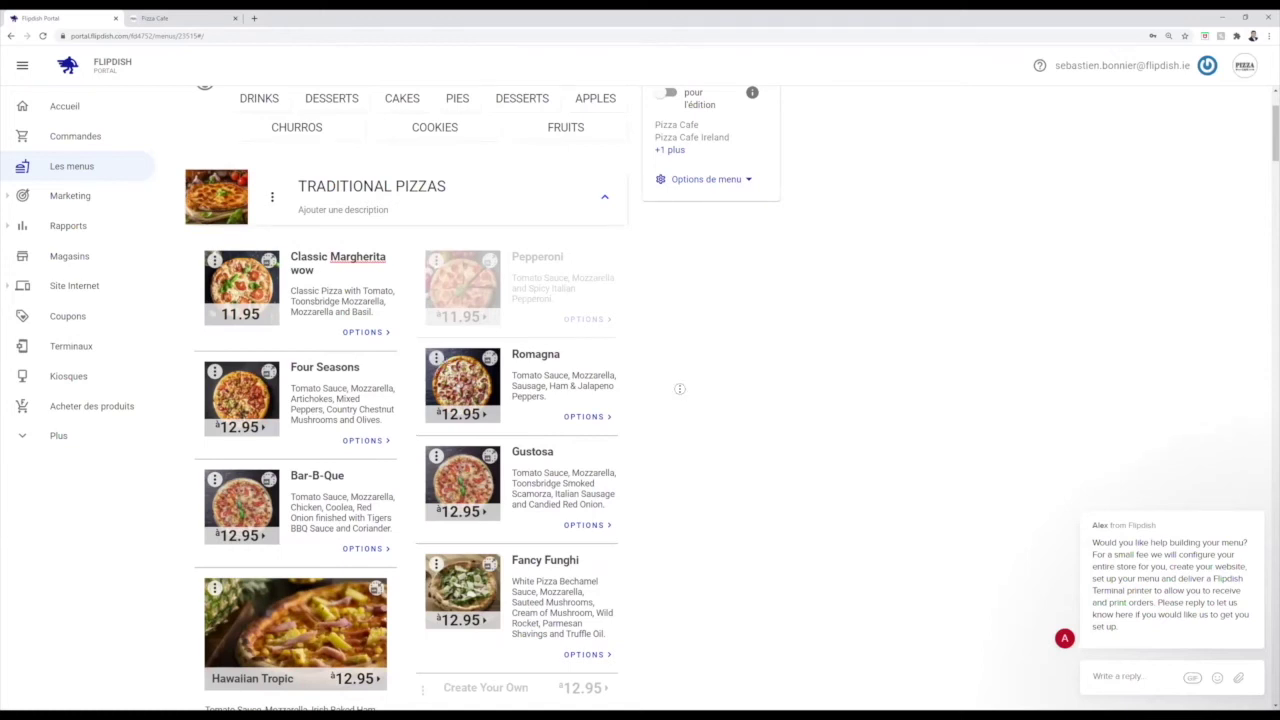
{"action": "scroll", "coordinate": [679, 388], "scroll_direction": "down", "scroll_amount": 15}
{"action": "scroll", "coordinate": [679, 506], "scroll_direction": "down", "scroll_amount": 20}
{"action": "scroll", "coordinate": [679, 506], "scroll_direction": "down", "scroll_amount": 15}
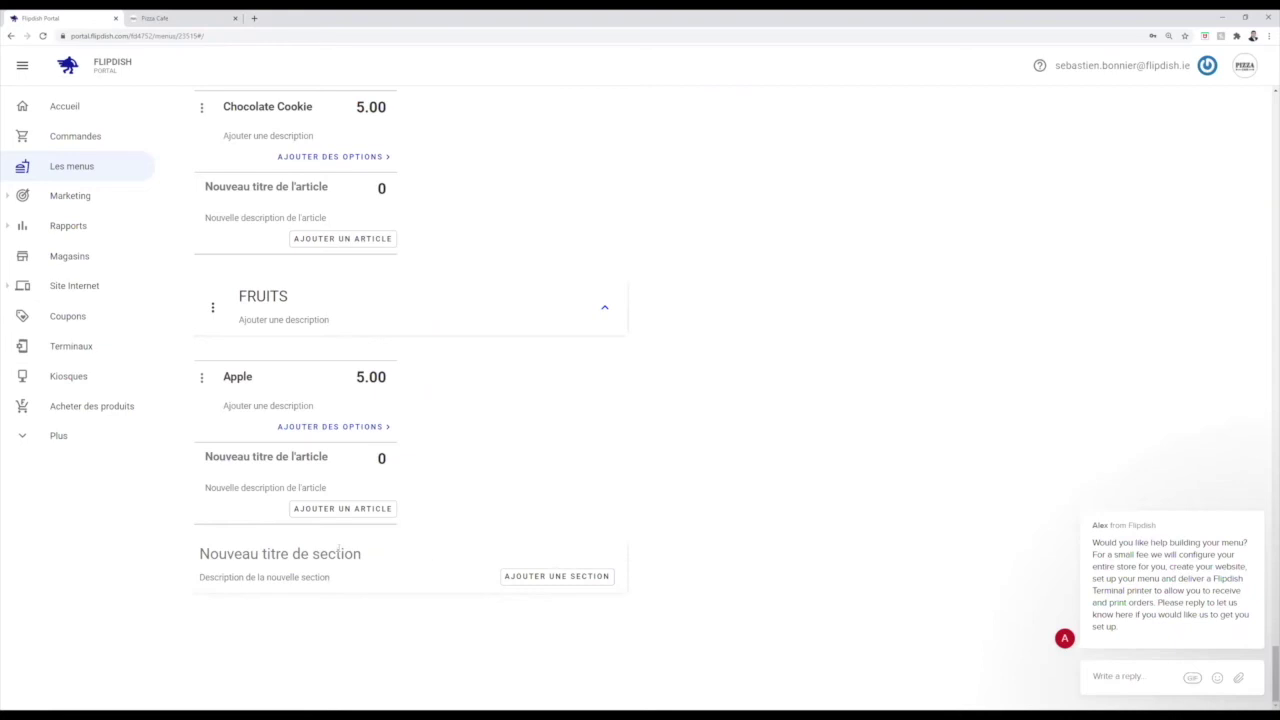
{"action": "left_click", "coordinate": [314, 551]}
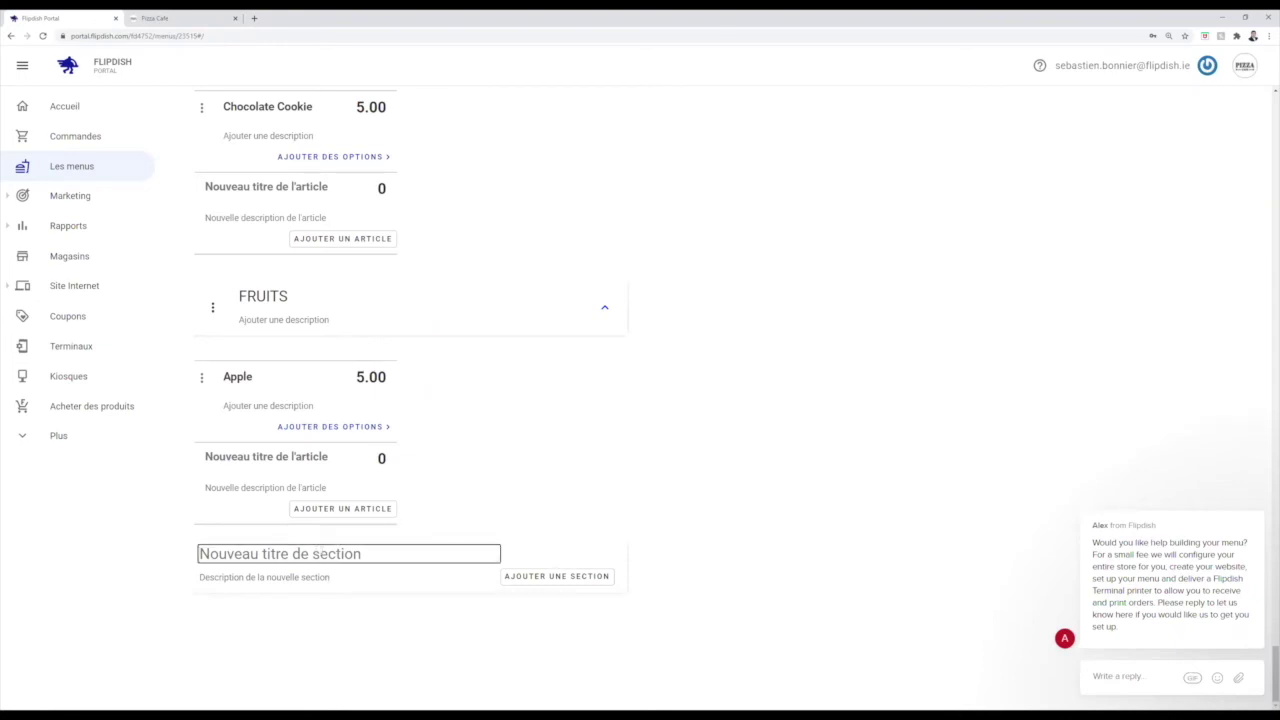
{"action": "type", "text": "Churr"}
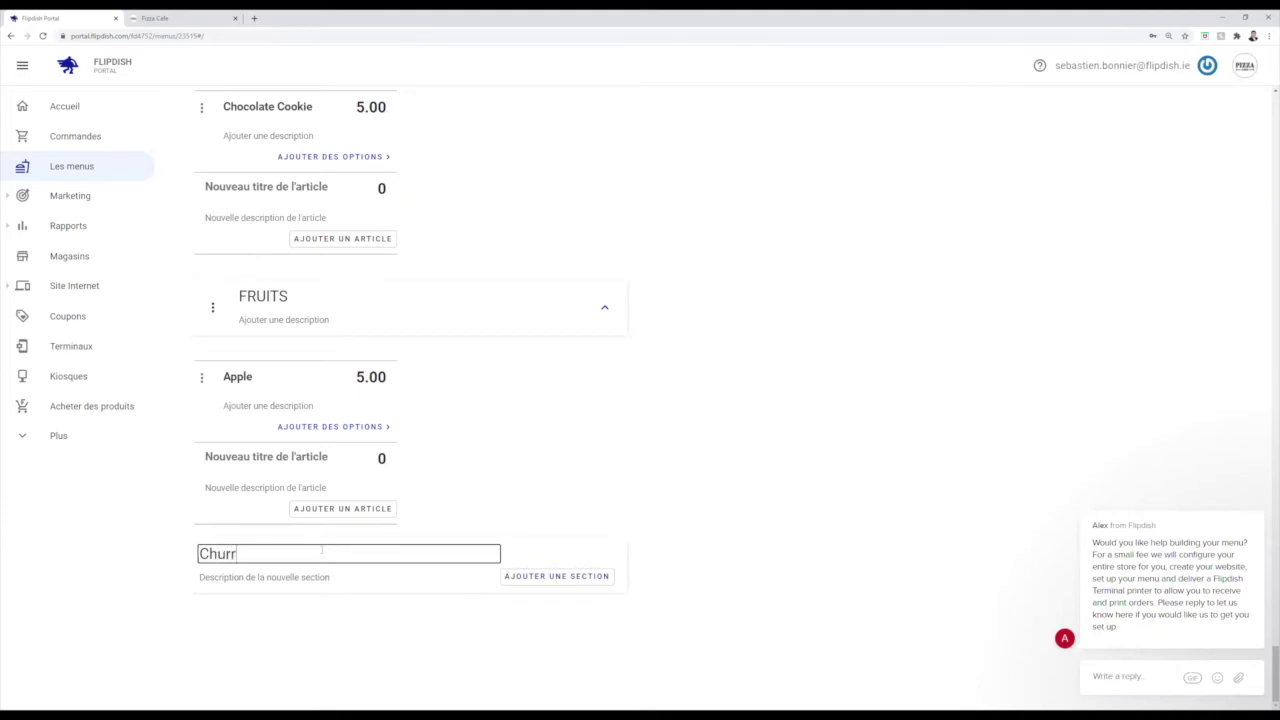
{"action": "type", "text": "os"}
{"action": "left_click", "coordinate": [527, 580]}
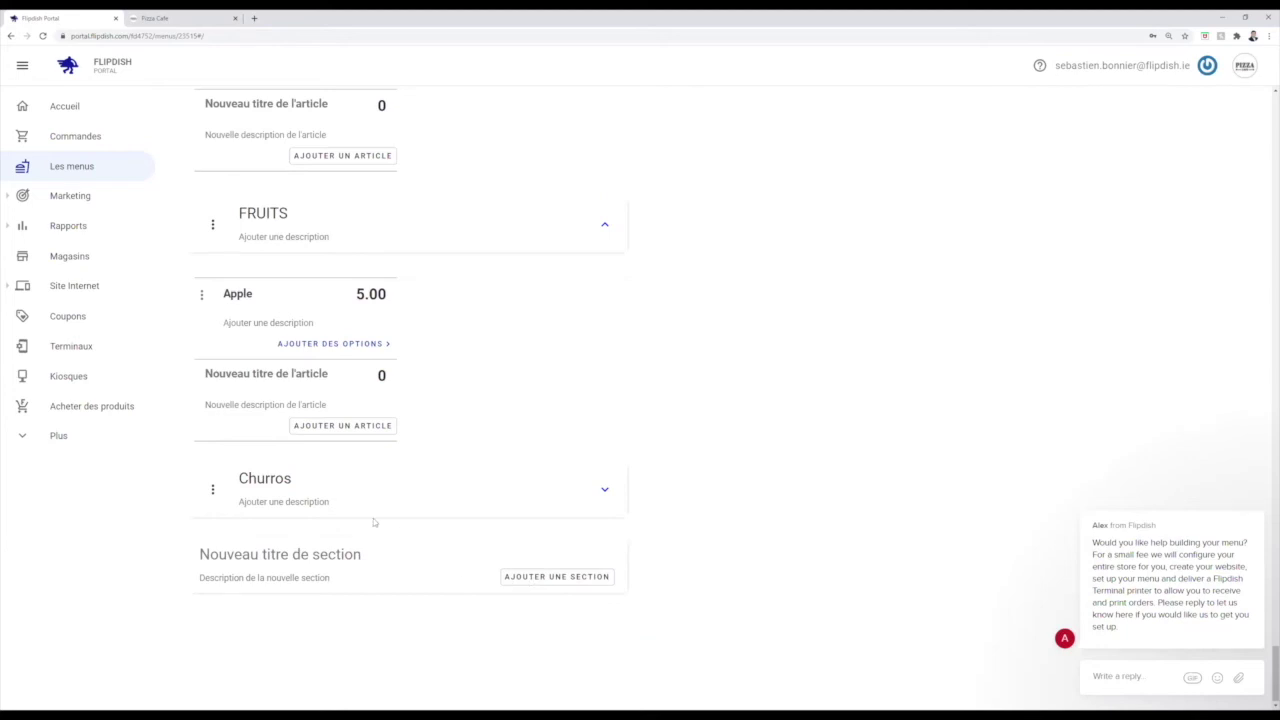
- Add an item "Churros" to the new Churros section, with description "Servi avec du chocolat" and price 3
{"action": "left_click", "coordinate": [605, 491]}
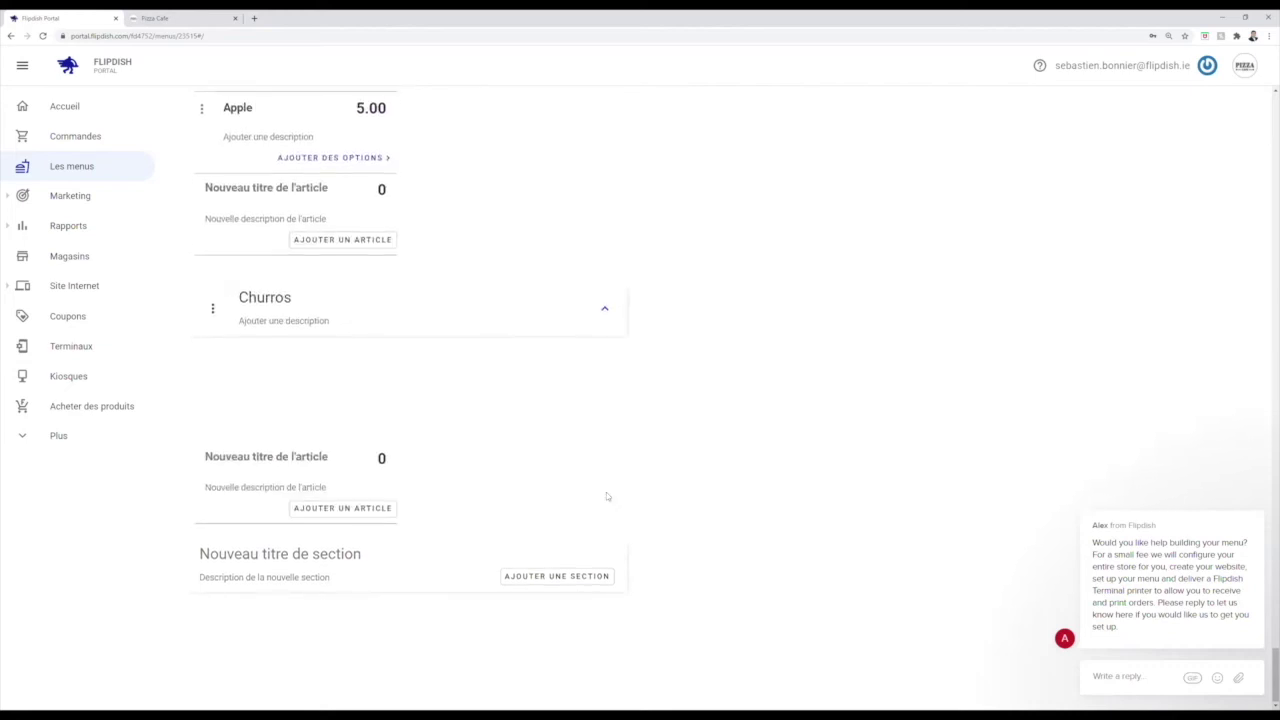
{"action": "left_click", "coordinate": [290, 457]}
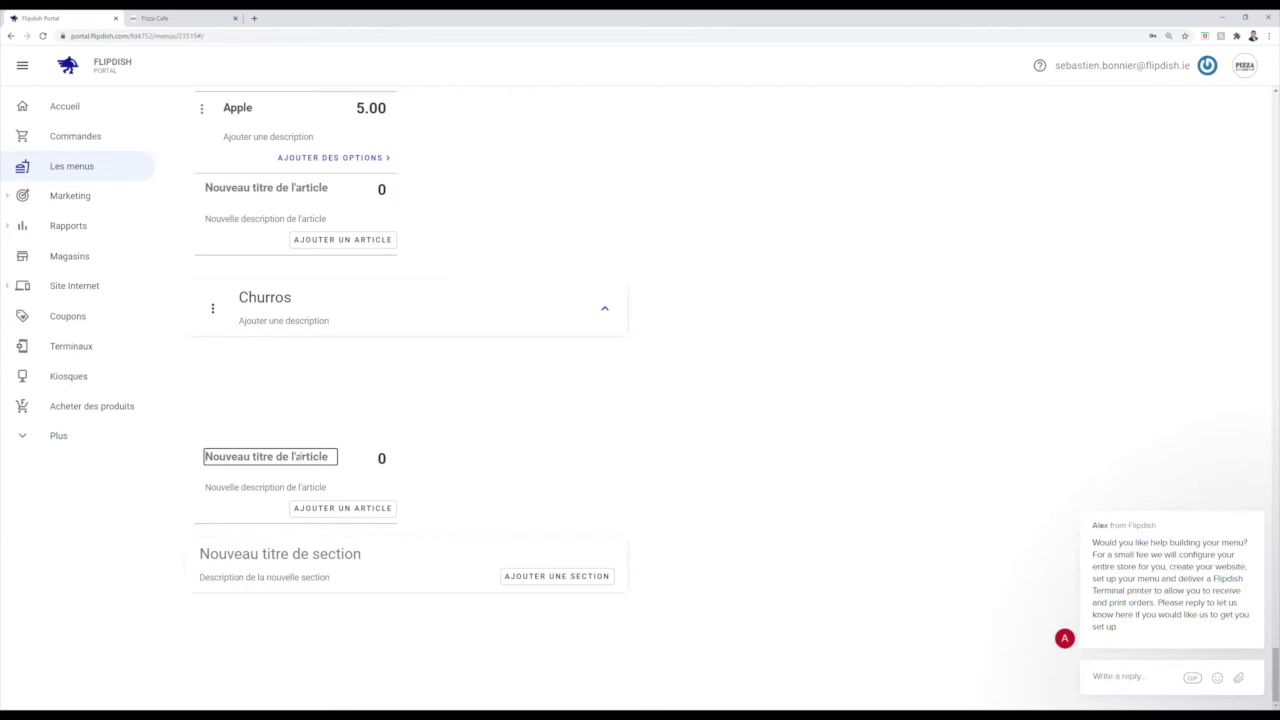
{"action": "type", "text": "C"}
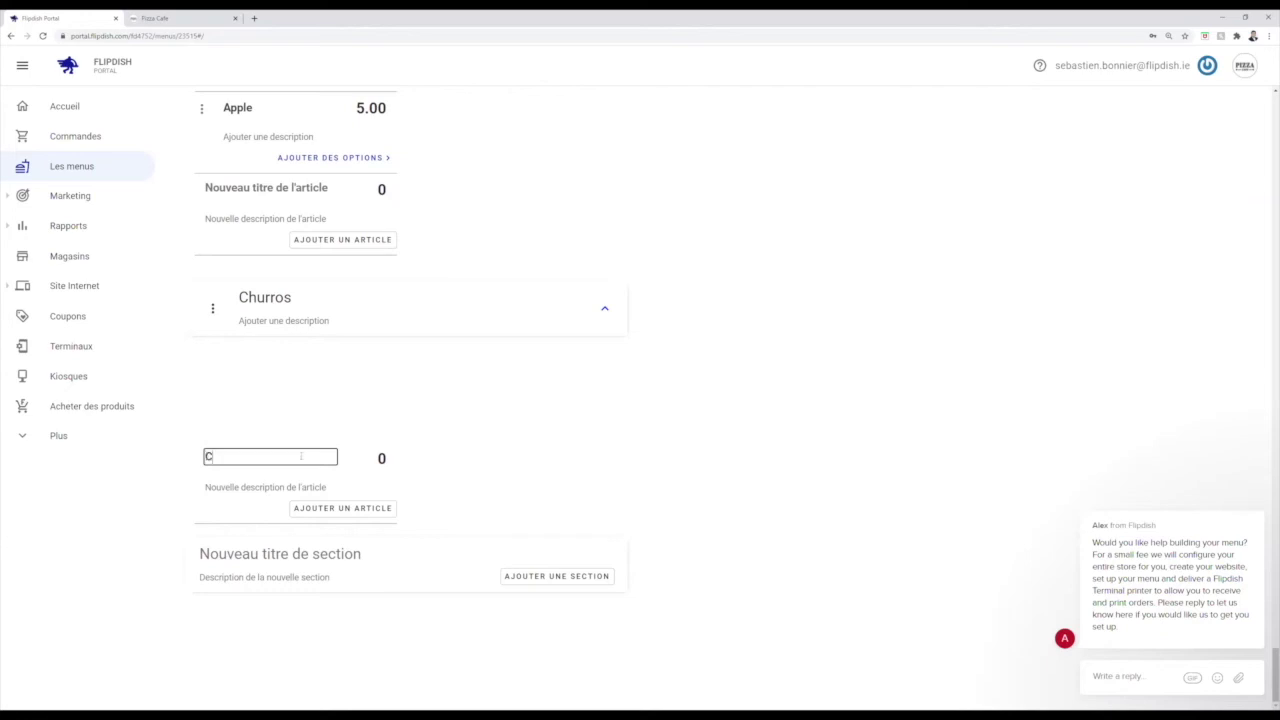
{"action": "type", "text": "hurros"}
{"action": "left_click", "coordinate": [318, 484]}
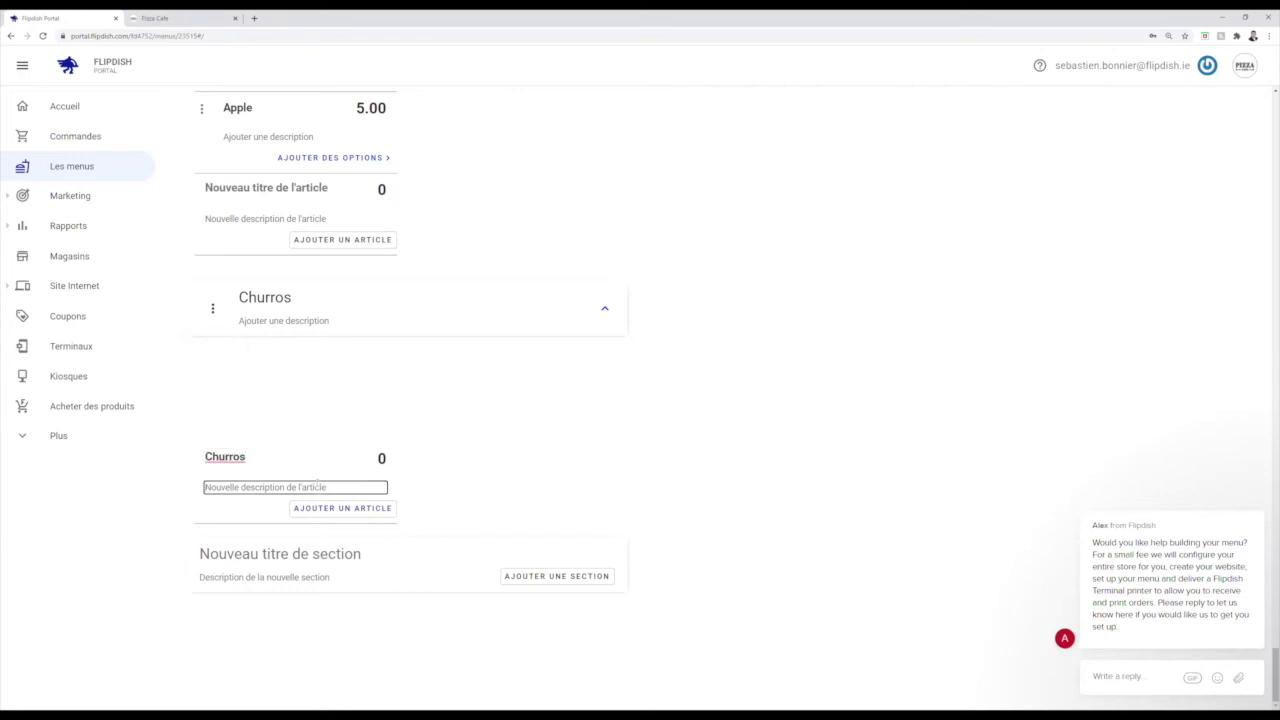
{"action": "type", "text": "Servi avec du choclat"}
{"action": "left_click", "coordinate": [382, 460]}
{"action": "double_click", "coordinate": [381, 459]}
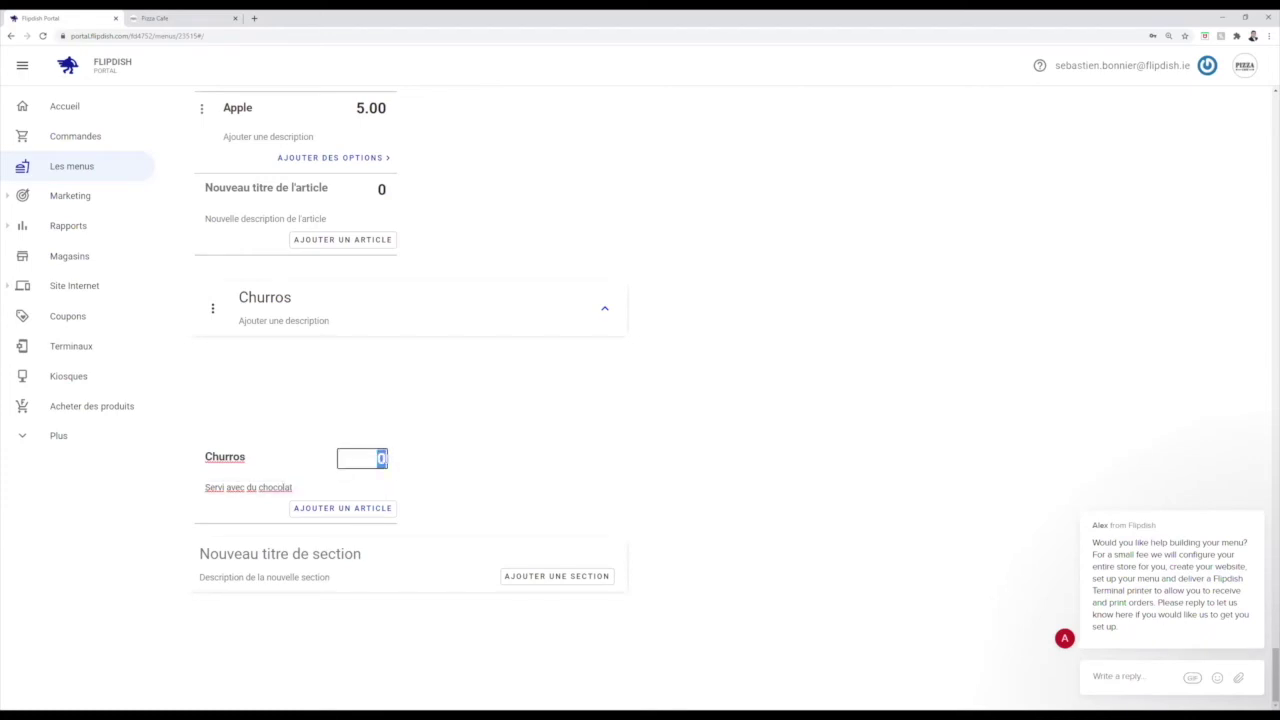
{"action": "type", "text": "3"}
{"action": "left_click", "coordinate": [438, 494]}
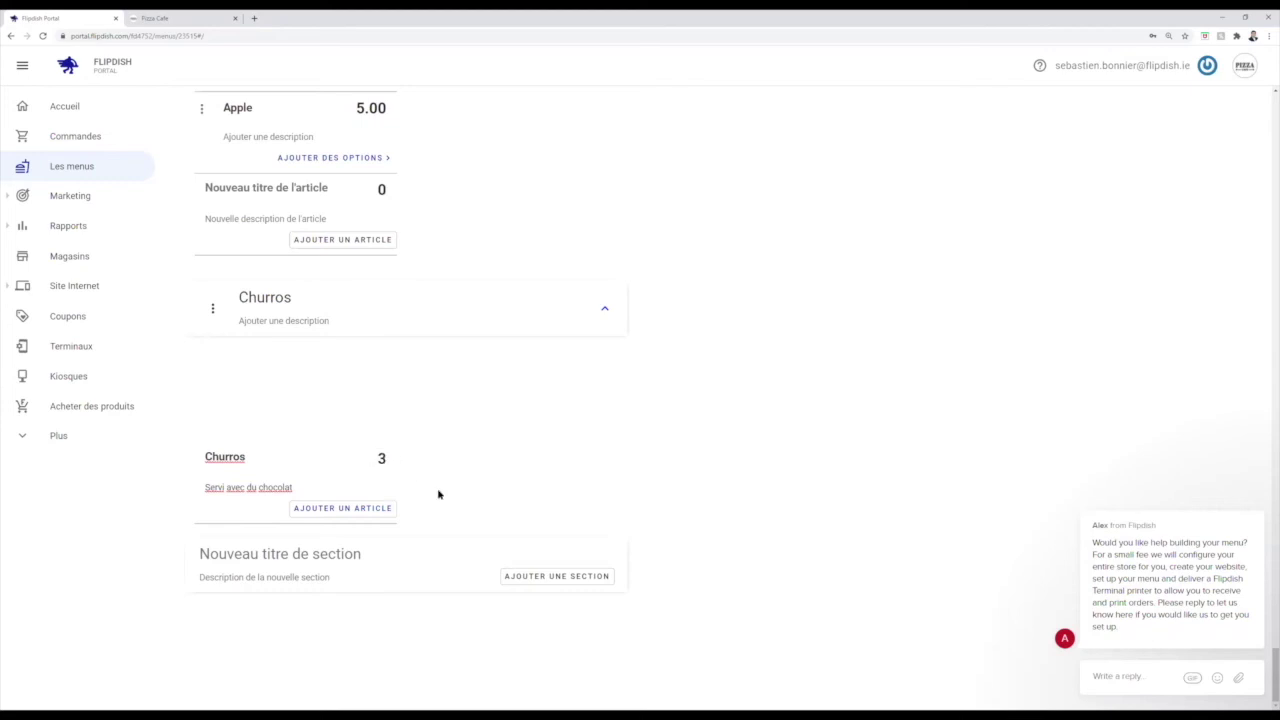
{"action": "left_click", "coordinate": [364, 516]}
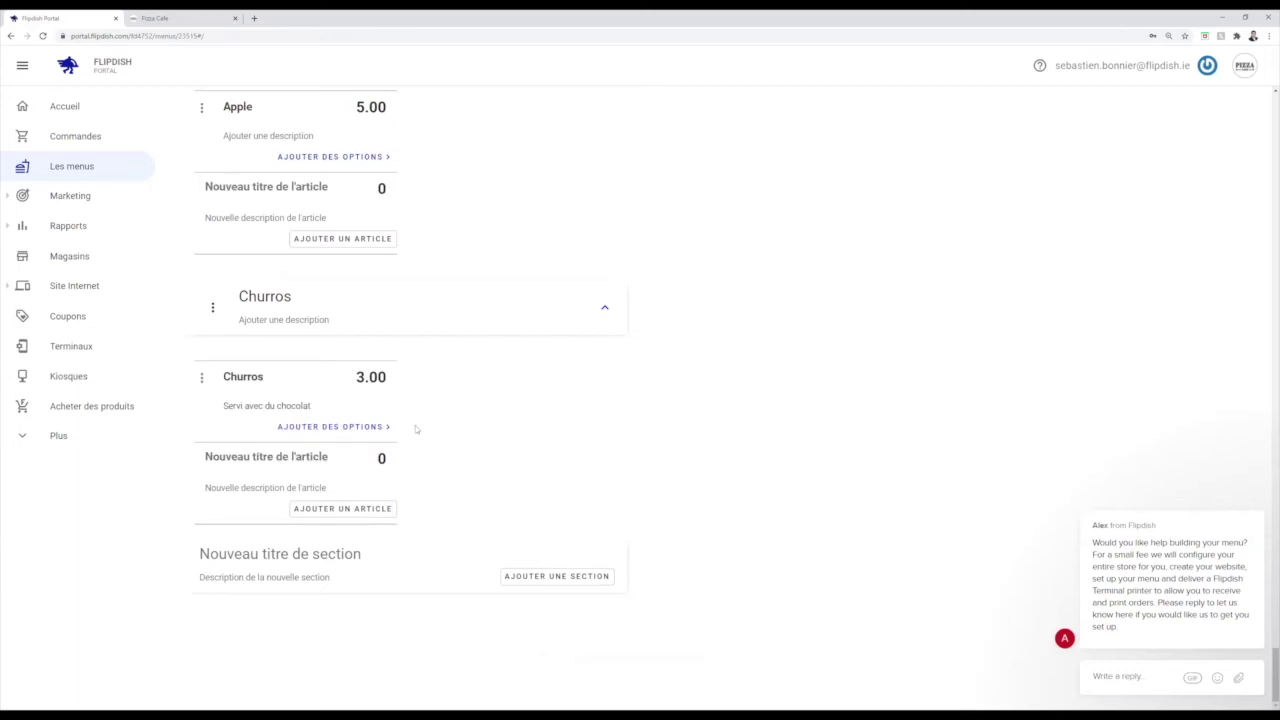
- Duplicate the Churros item and rename the copy "Vanilla Churros"
{"action": "left_click", "coordinate": [201, 378]}
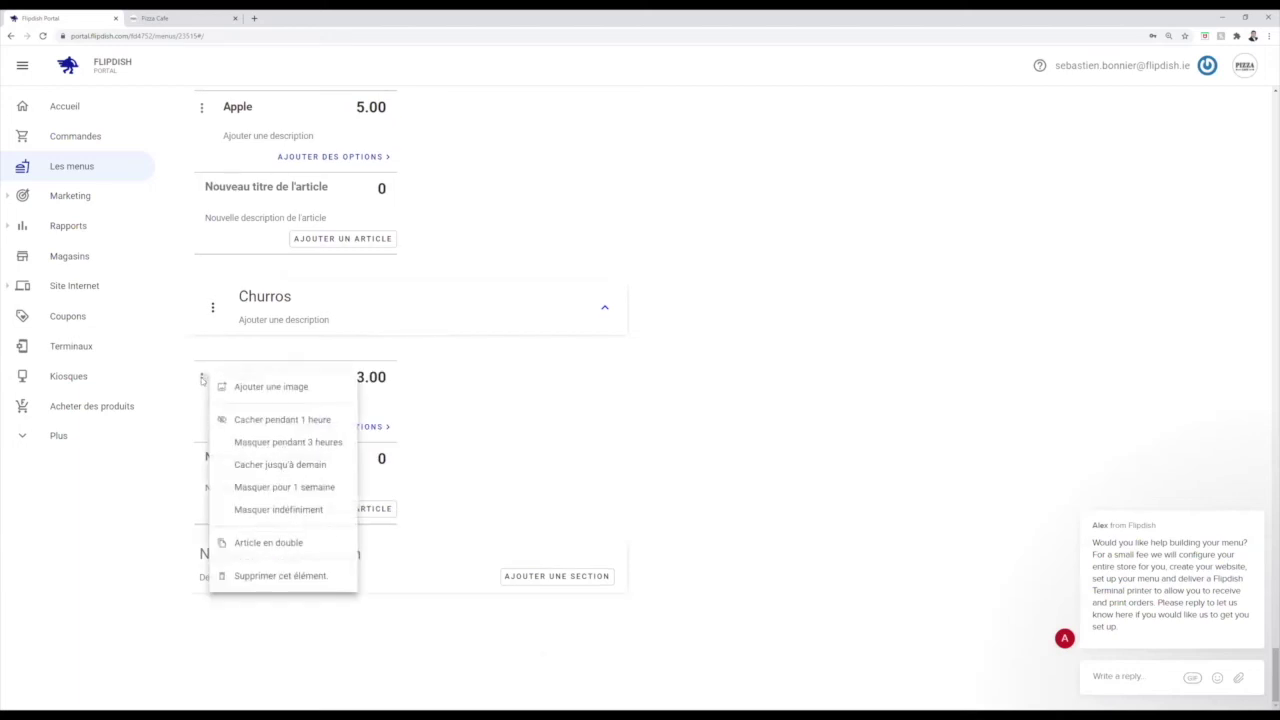
{"action": "left_click", "coordinate": [279, 545]}
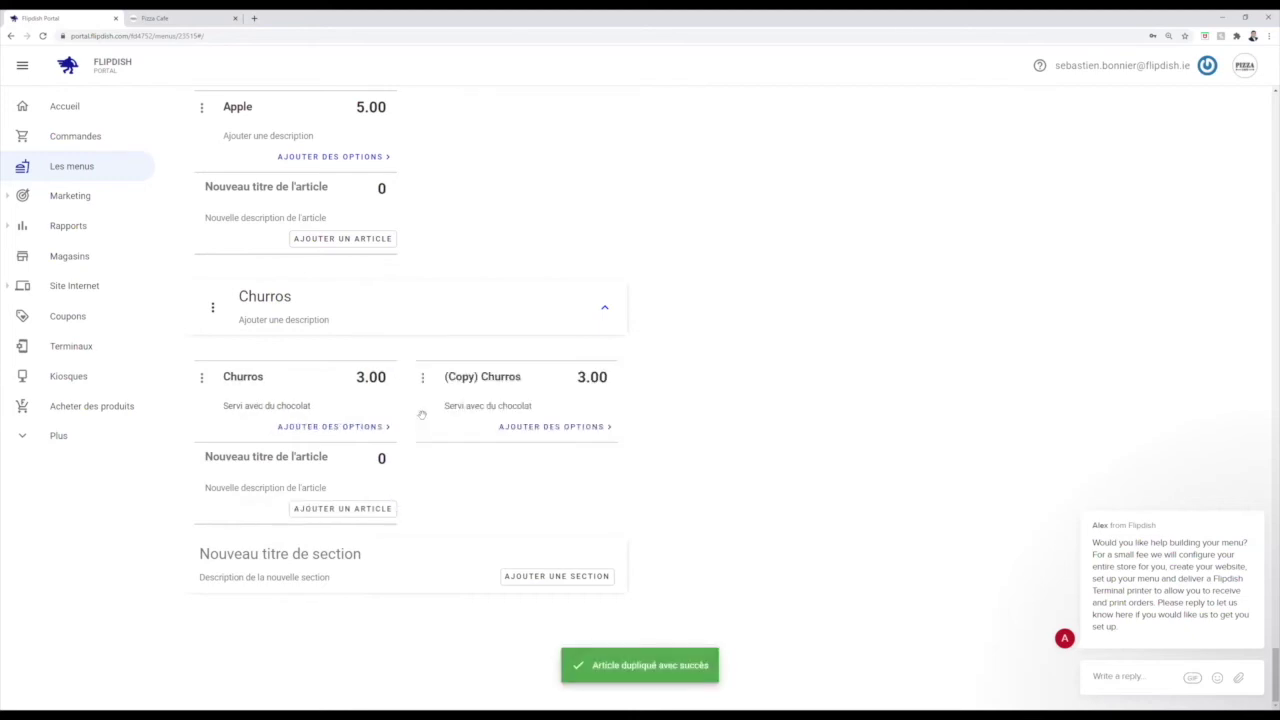
{"action": "left_click", "coordinate": [490, 378]}
{"action": "key", "text": "shift+Home"}
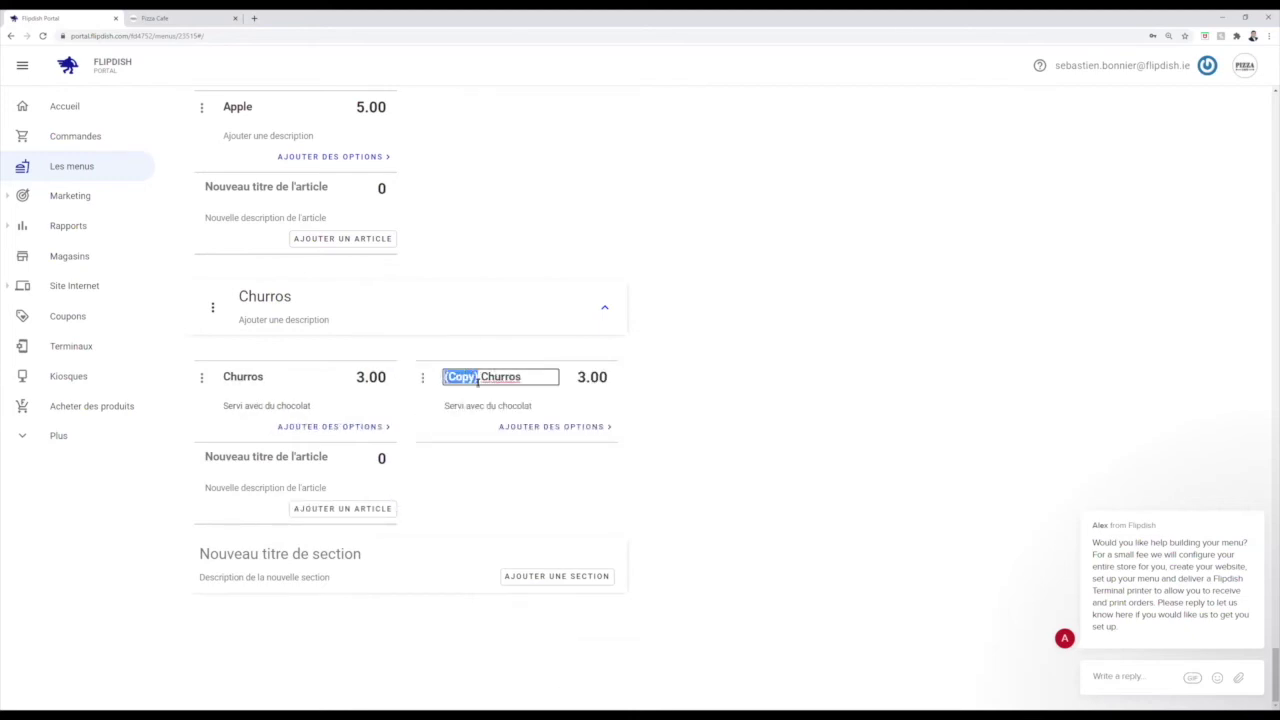
{"action": "type", "text": "Vanilla"}
{"action": "left_click", "coordinate": [481, 483]}
- Change the Vanilla Churros description to "Servi avec vanille"
{"action": "left_click", "coordinate": [515, 407]}
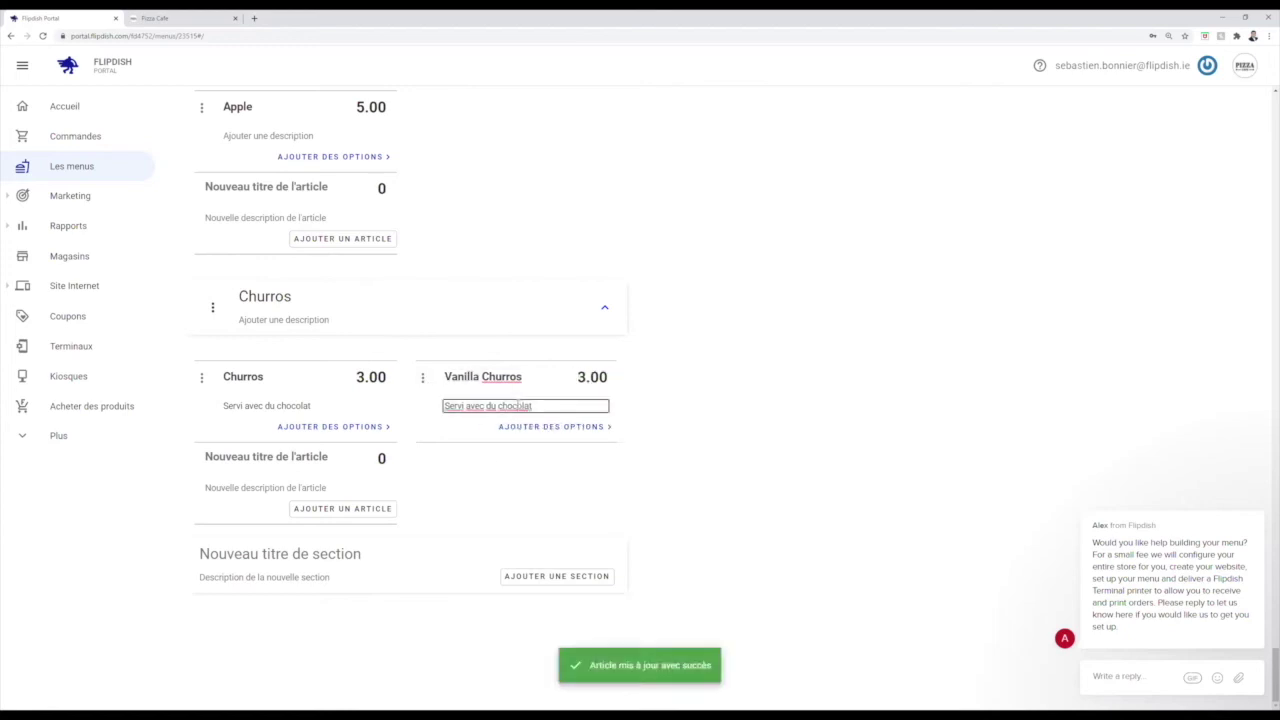
{"action": "left_click_drag", "start_coordinate": [486, 406], "coordinate": [577, 408]}
{"action": "type", "text": "vanille"}
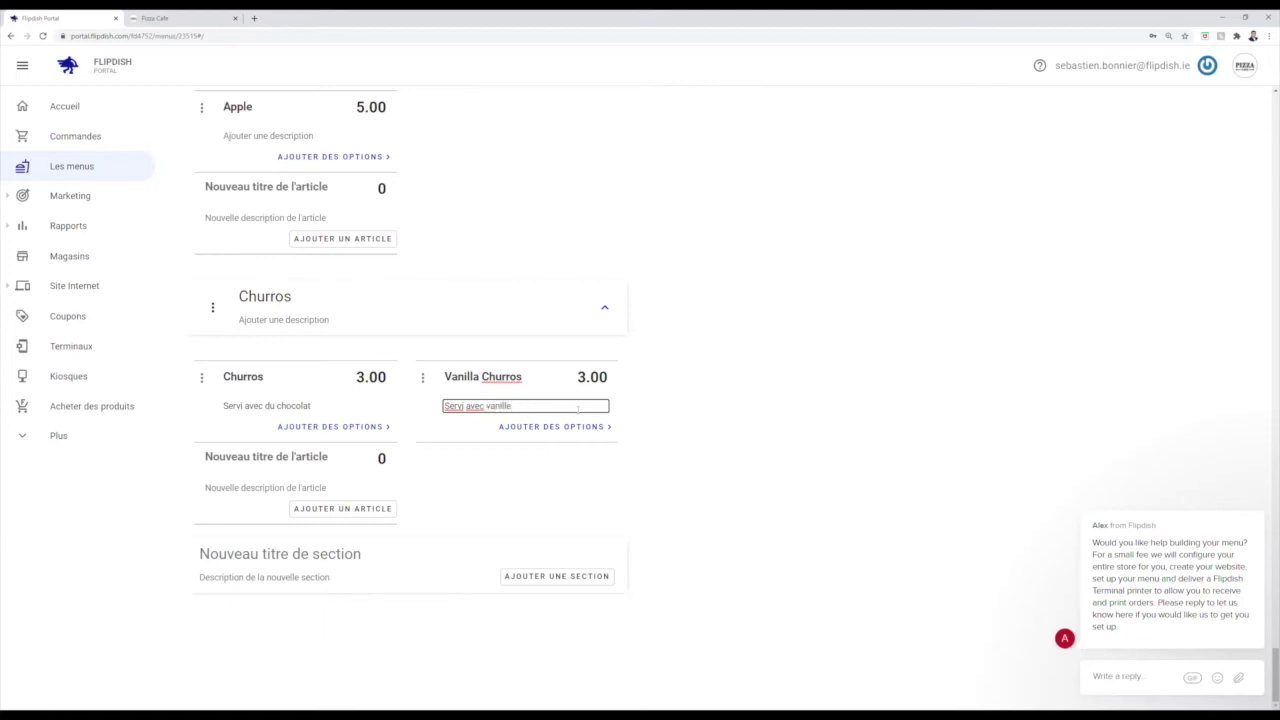
{"action": "left_click", "coordinate": [566, 494]}
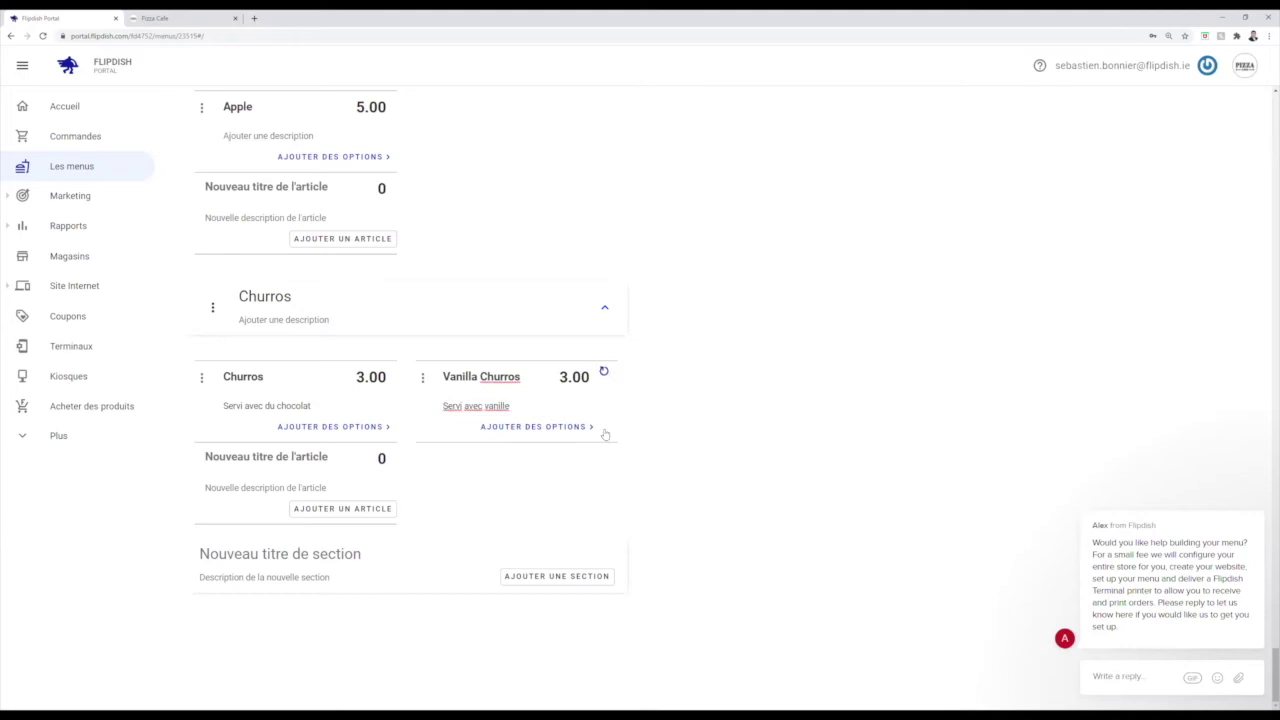
- Delete the Vanilla Churros item from the Churros section
{"action": "left_click", "coordinate": [423, 378]}
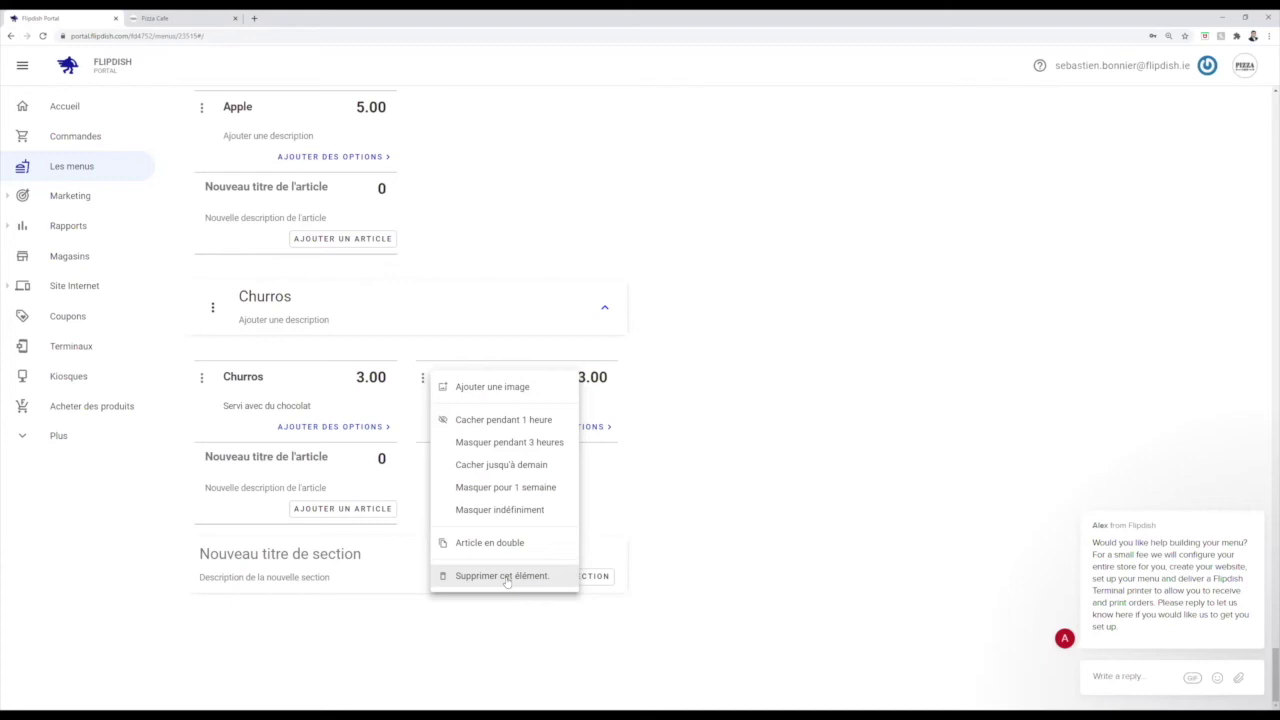
{"action": "left_click", "coordinate": [507, 578]}
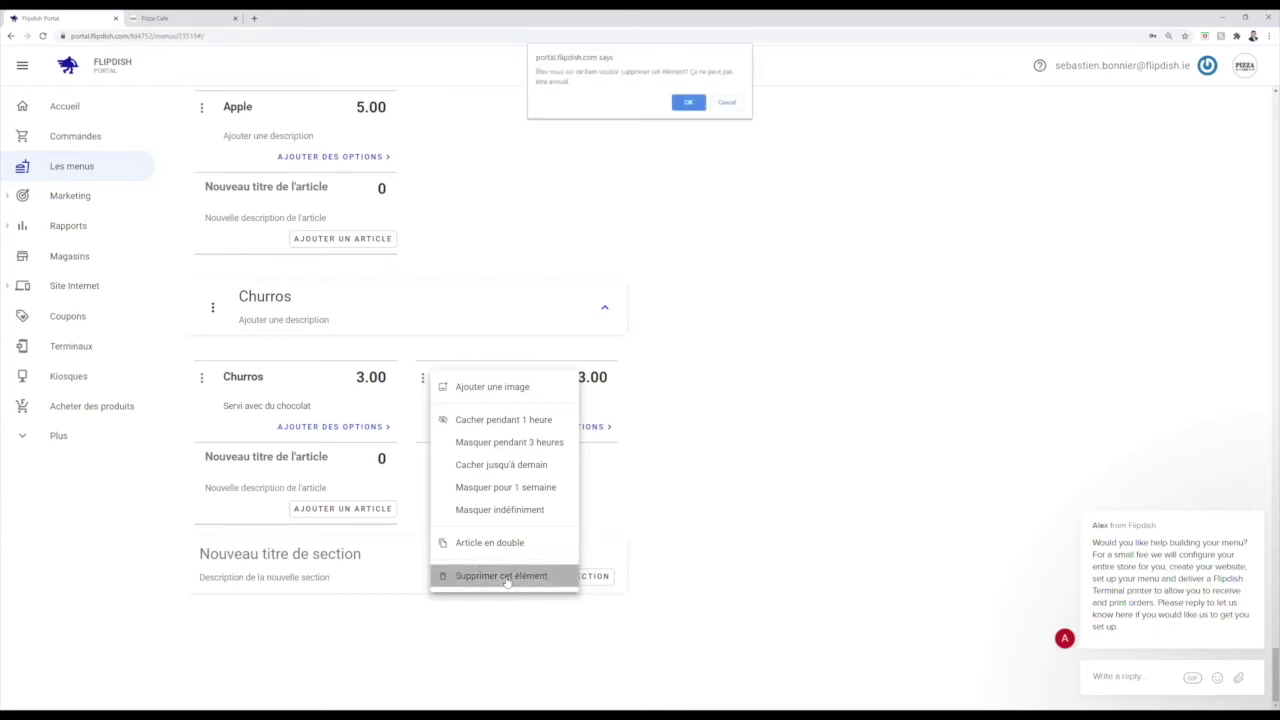
{"action": "left_click", "coordinate": [687, 103]}
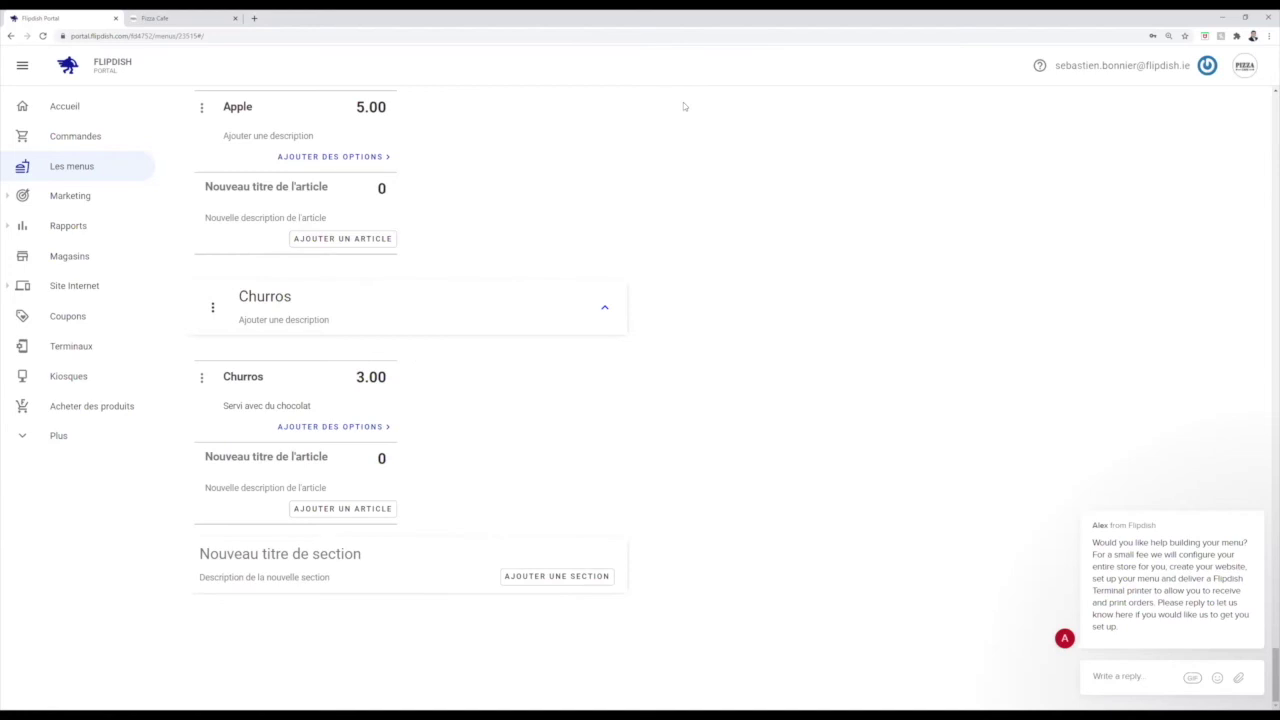
{"action": "left_click", "coordinate": [214, 307]}
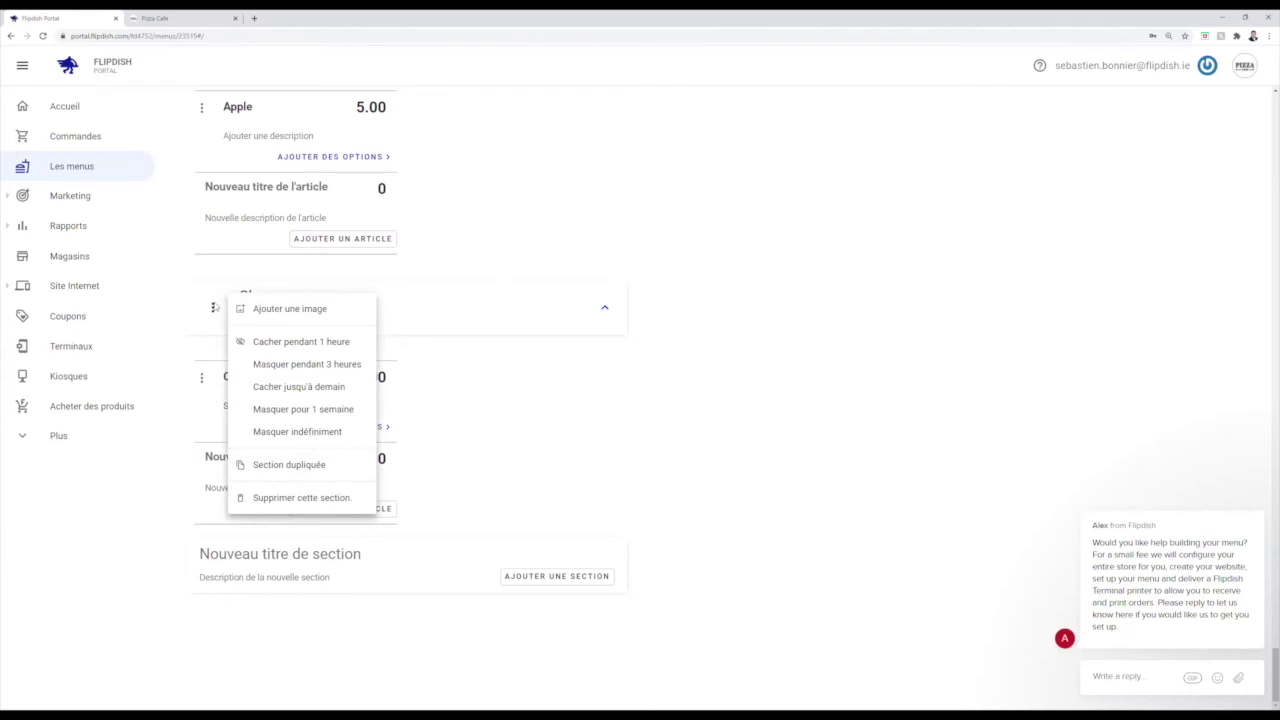
{"action": "left_click", "coordinate": [479, 382]}
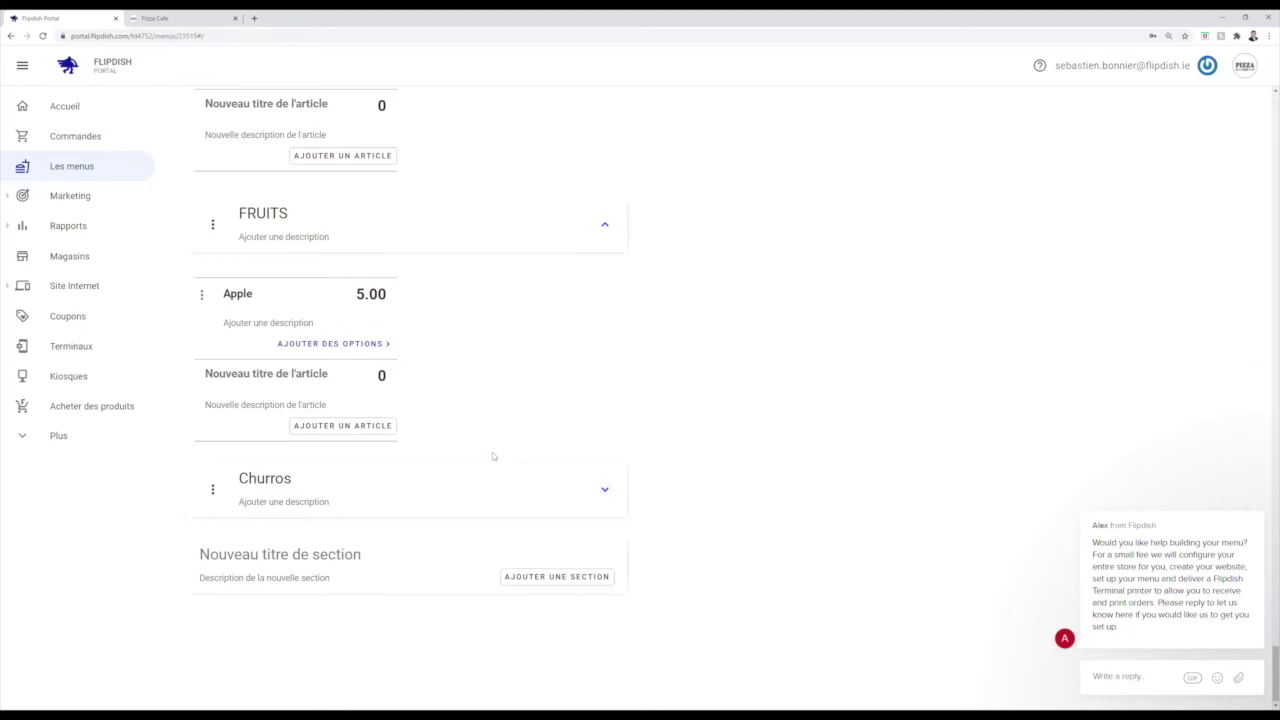
- Hide the Classic Margherita item in the TRADITIONAL PIZZAS section for 1 hour
{"action": "scroll", "coordinate": [495, 425], "scroll_direction": "up", "scroll_amount": 10}
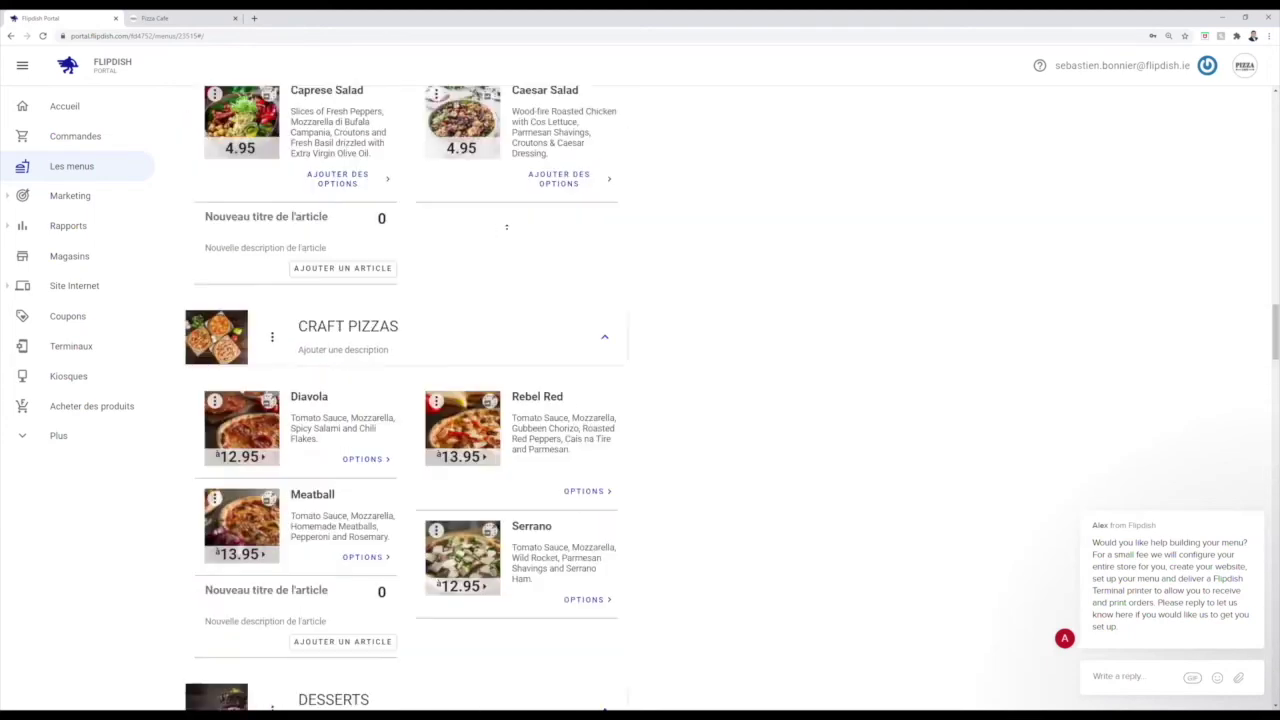
{"action": "scroll", "coordinate": [506, 228], "scroll_direction": "up", "scroll_amount": 5}
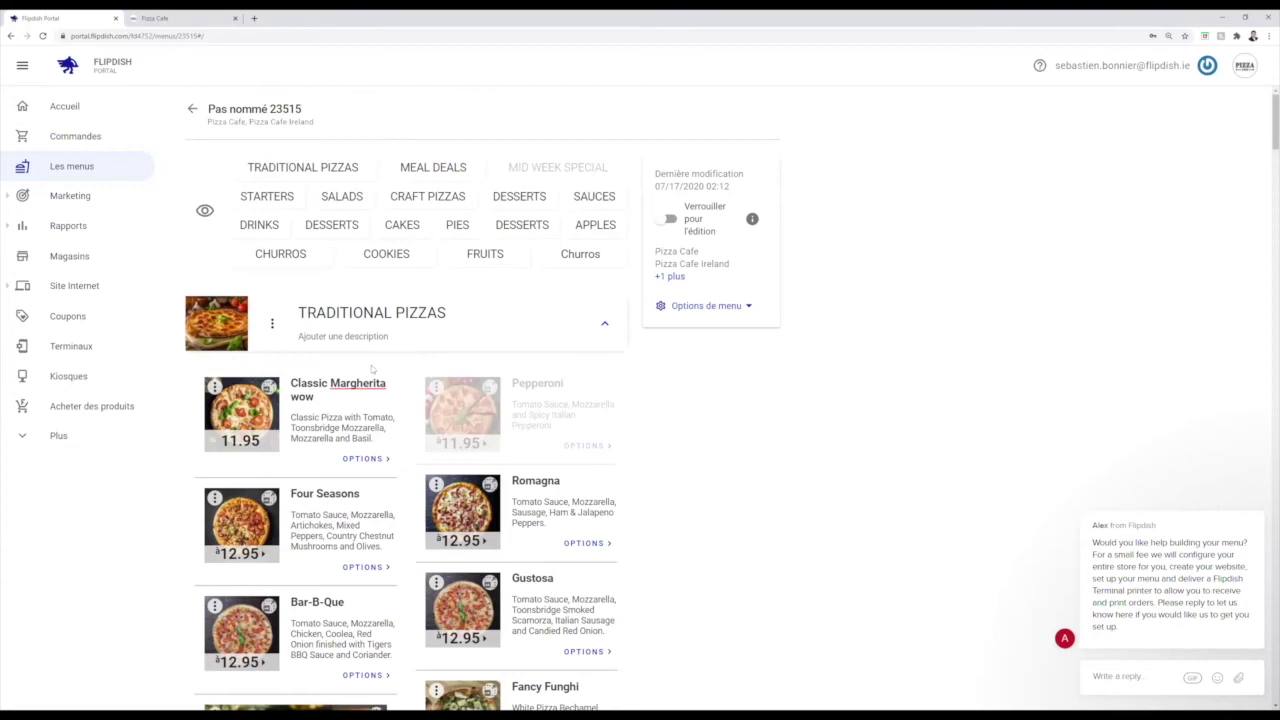
{"action": "left_click", "coordinate": [214, 387]}
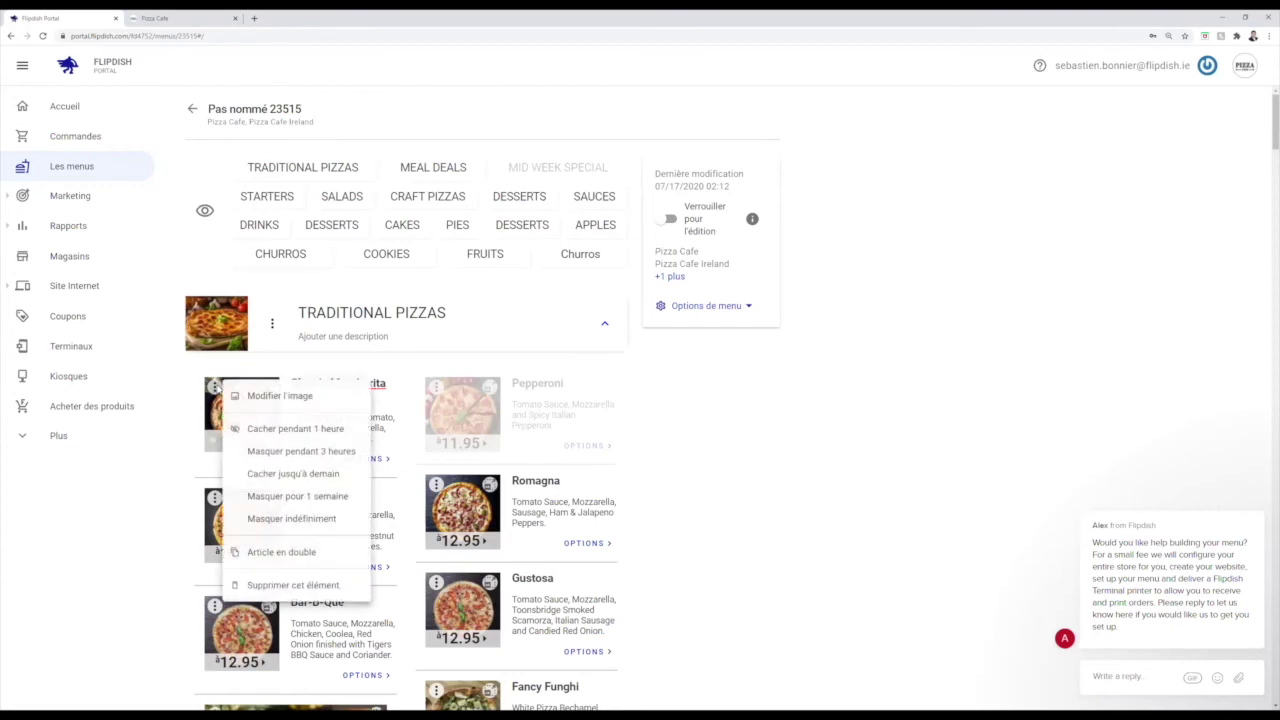
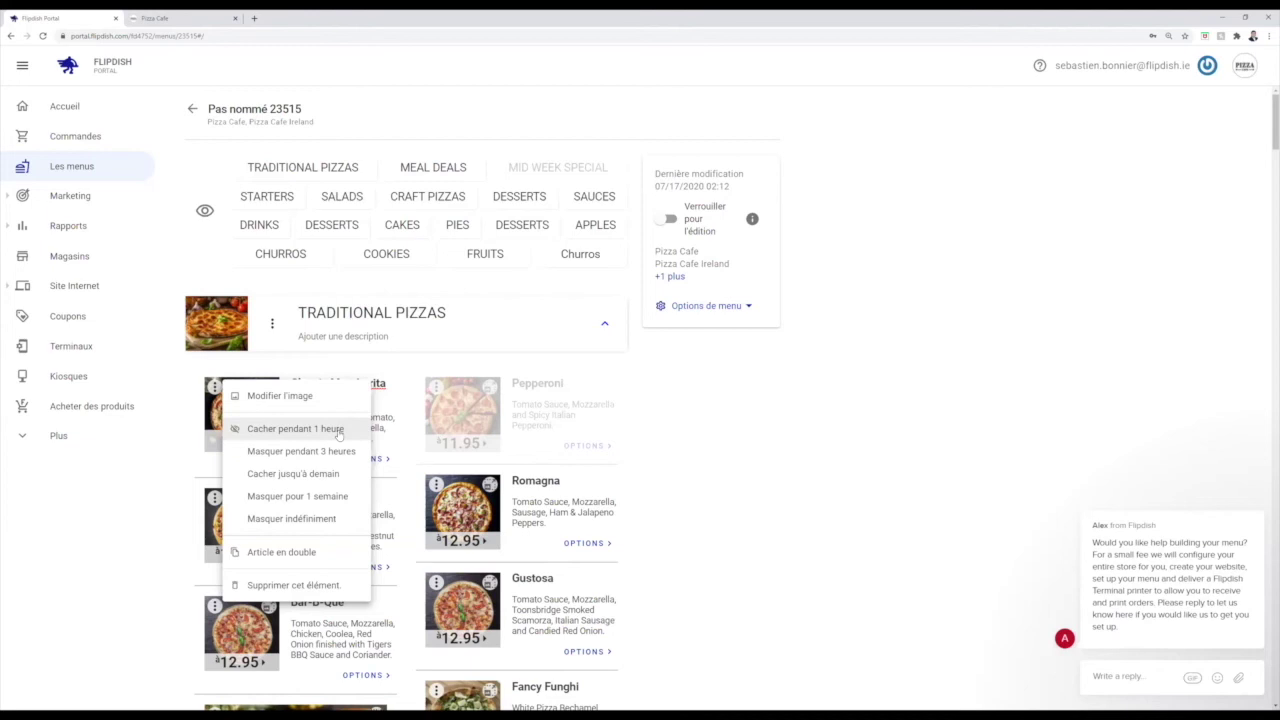
{"action": "left_click", "coordinate": [339, 430]}
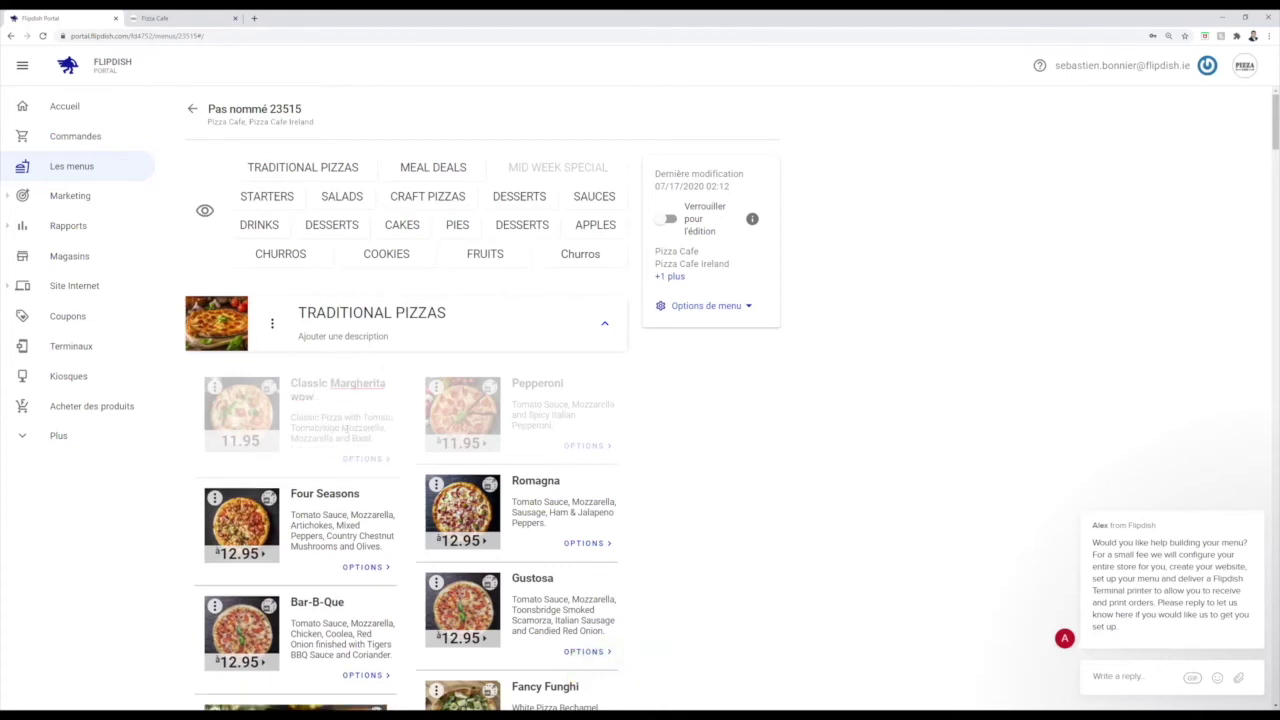
- Make the hidden Pepperoni item in the TRADITIONAL PIZZAS section visible on the menu again
{"action": "left_click", "coordinate": [440, 394]}
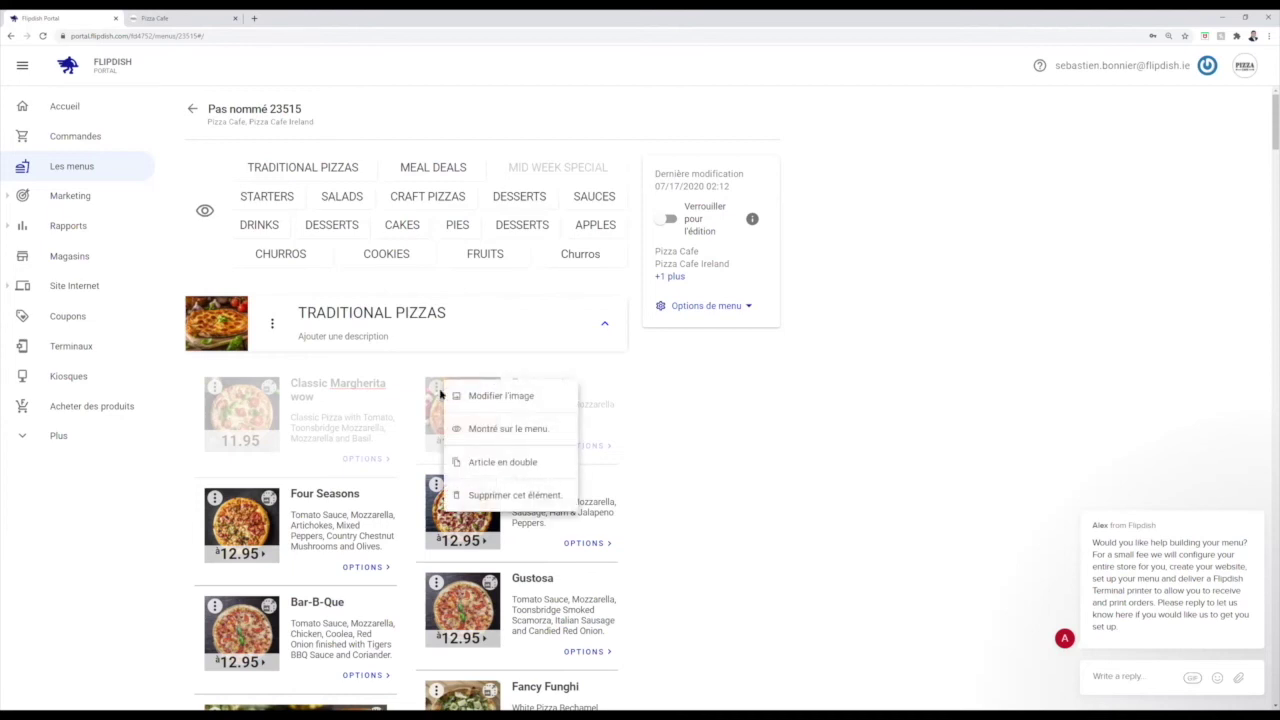
{"action": "left_click", "coordinate": [505, 430]}
{"action": "left_click", "coordinate": [505, 428]}
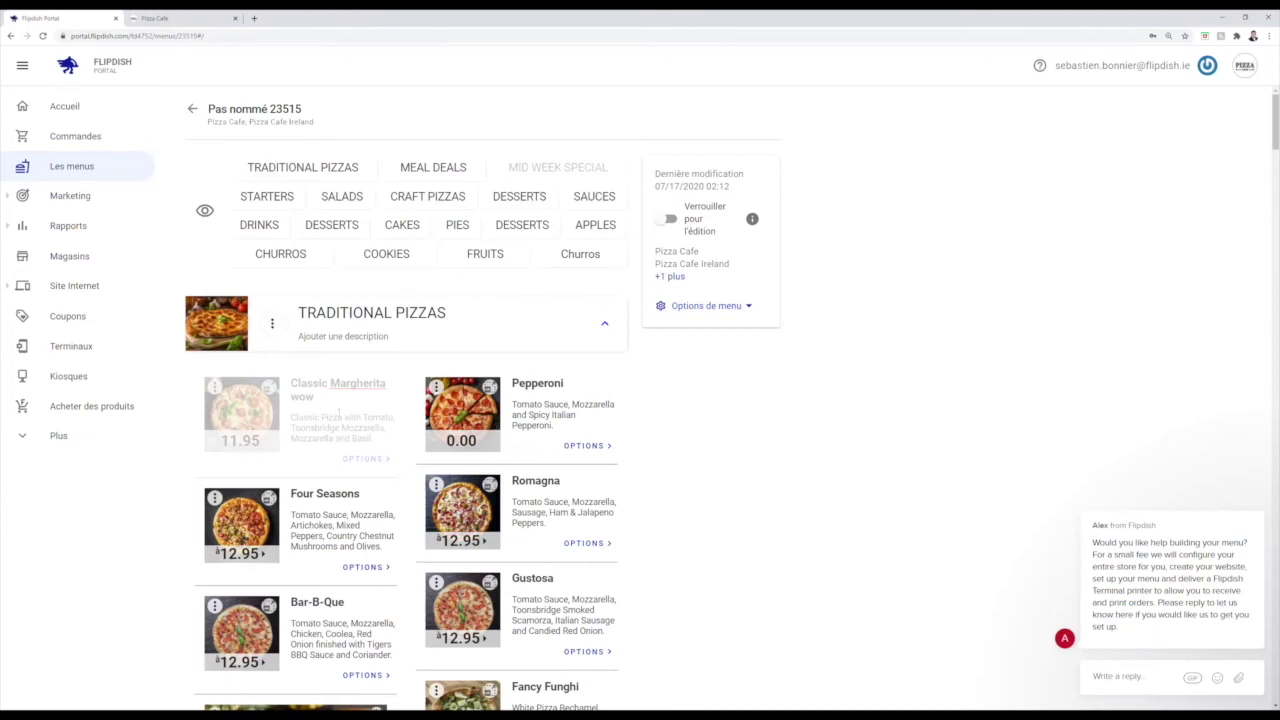
- Hide the last Churros section, at the end of the menu, for 3 hours
{"action": "scroll", "coordinate": [339, 413], "scroll_direction": "down", "scroll_amount": 20}
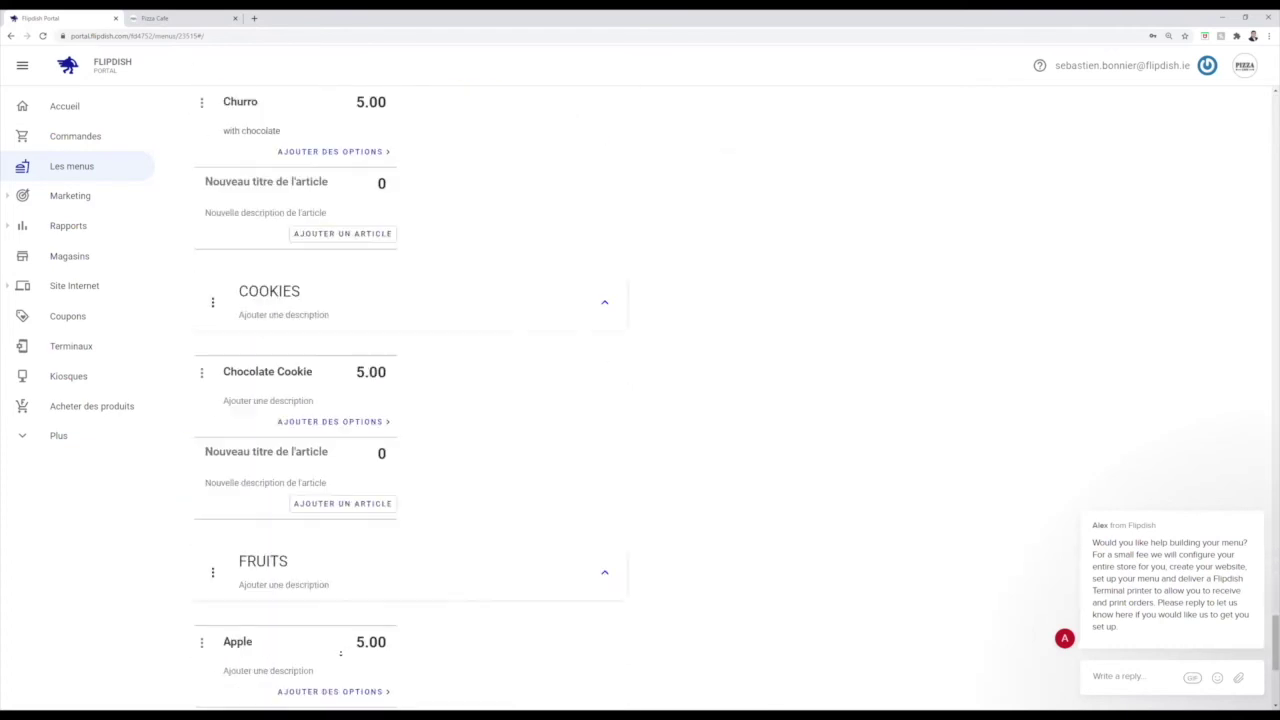
{"action": "scroll", "coordinate": [340, 653], "scroll_direction": "down", "scroll_amount": 4}
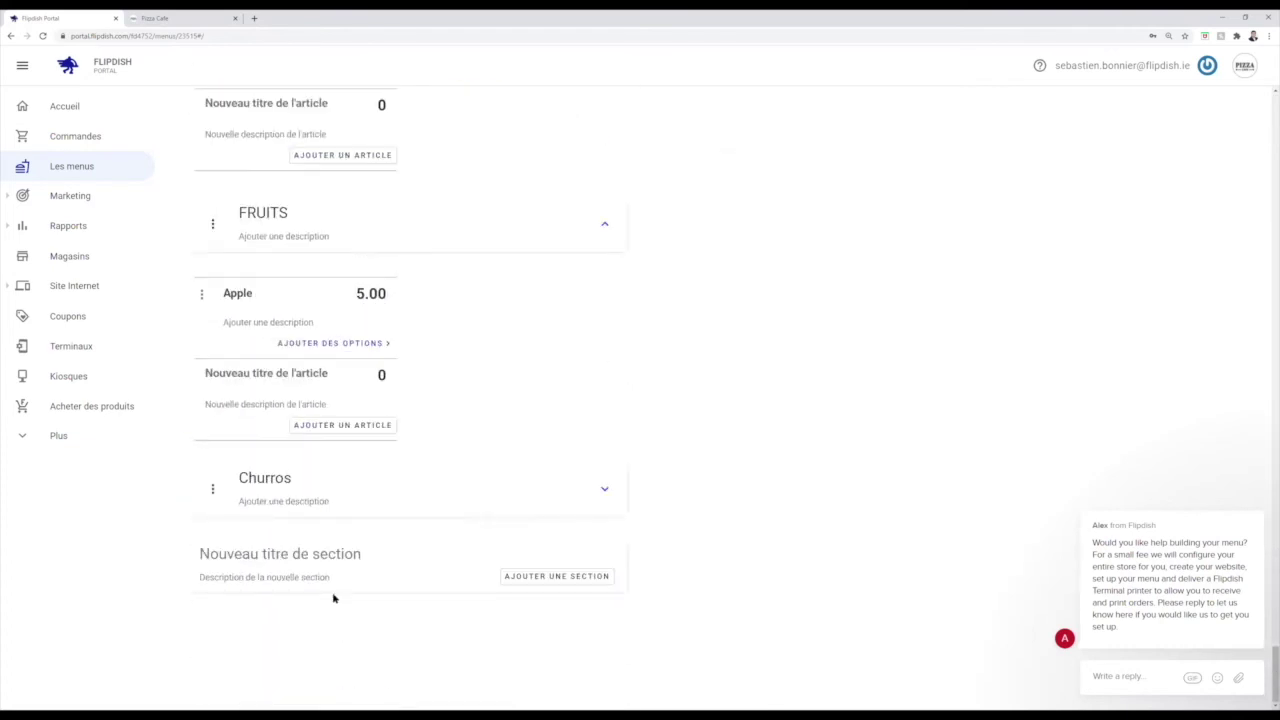
{"action": "left_click", "coordinate": [213, 489]}
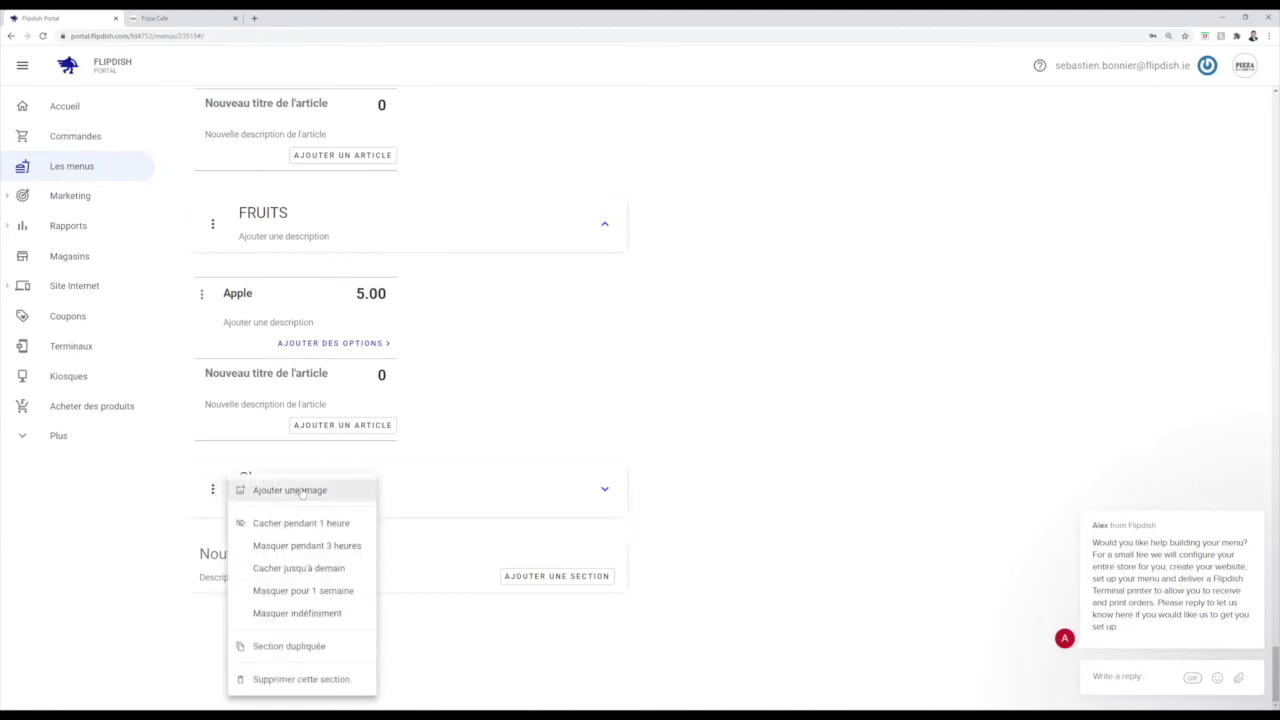
{"action": "left_click", "coordinate": [307, 546]}
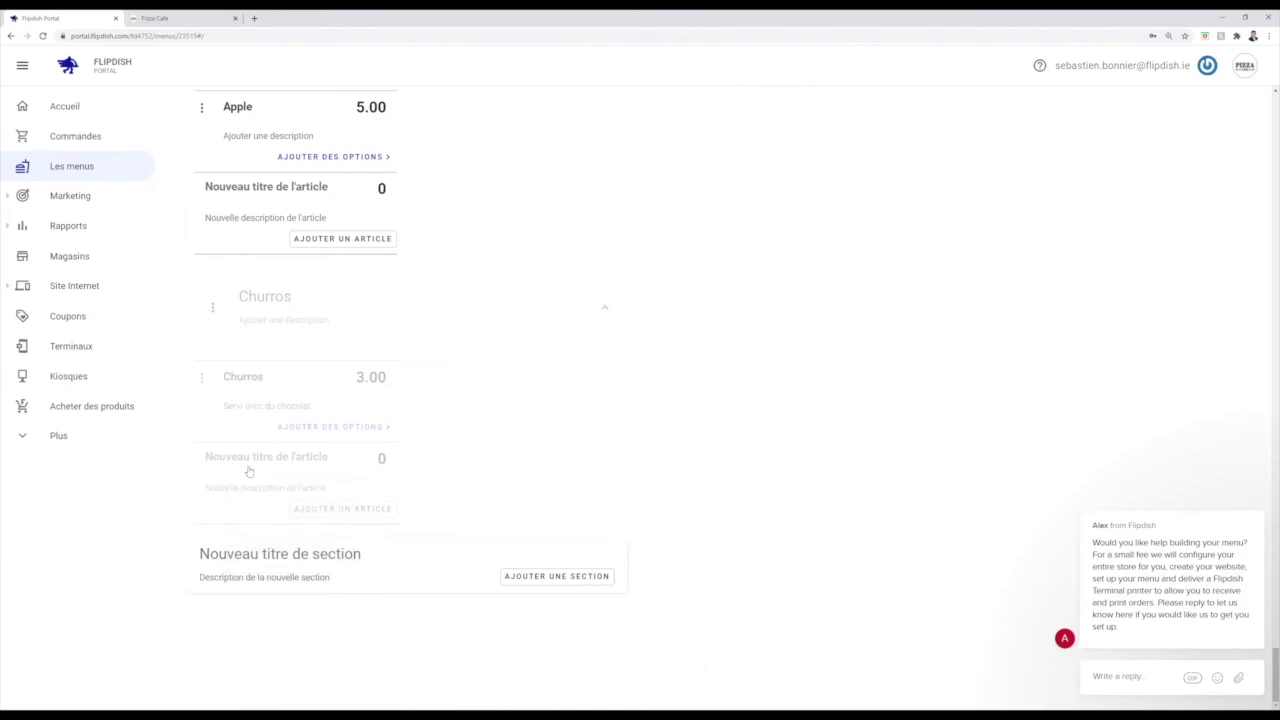
{"action": "left_click", "coordinate": [255, 510]}
{"action": "scroll", "coordinate": [255, 470], "scroll_direction": "down", "scroll_amount": 15}
- Try to replace the image of the TRADITIONAL PIZZAS section, cancelling both the file selection and the image edit
{"action": "scroll", "coordinate": [257, 360], "scroll_direction": "up", "scroll_amount": 15}
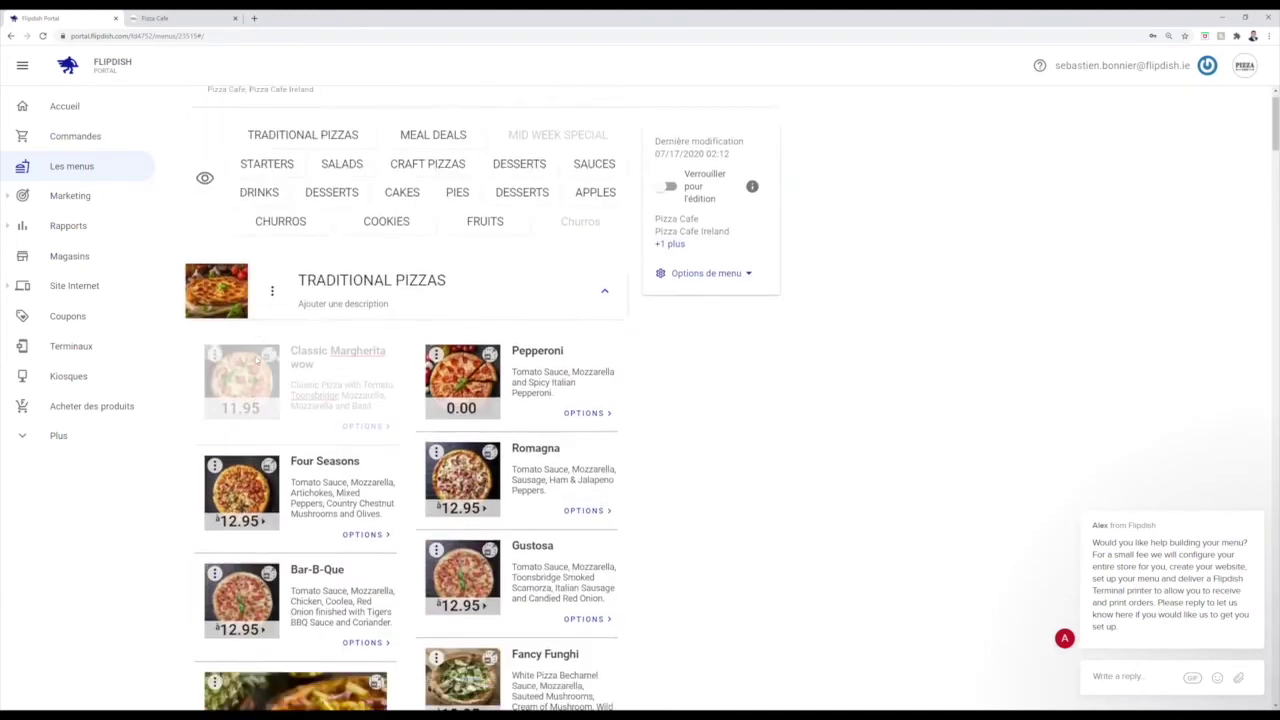
{"action": "scroll", "coordinate": [257, 360], "scroll_direction": "down", "scroll_amount": 1}
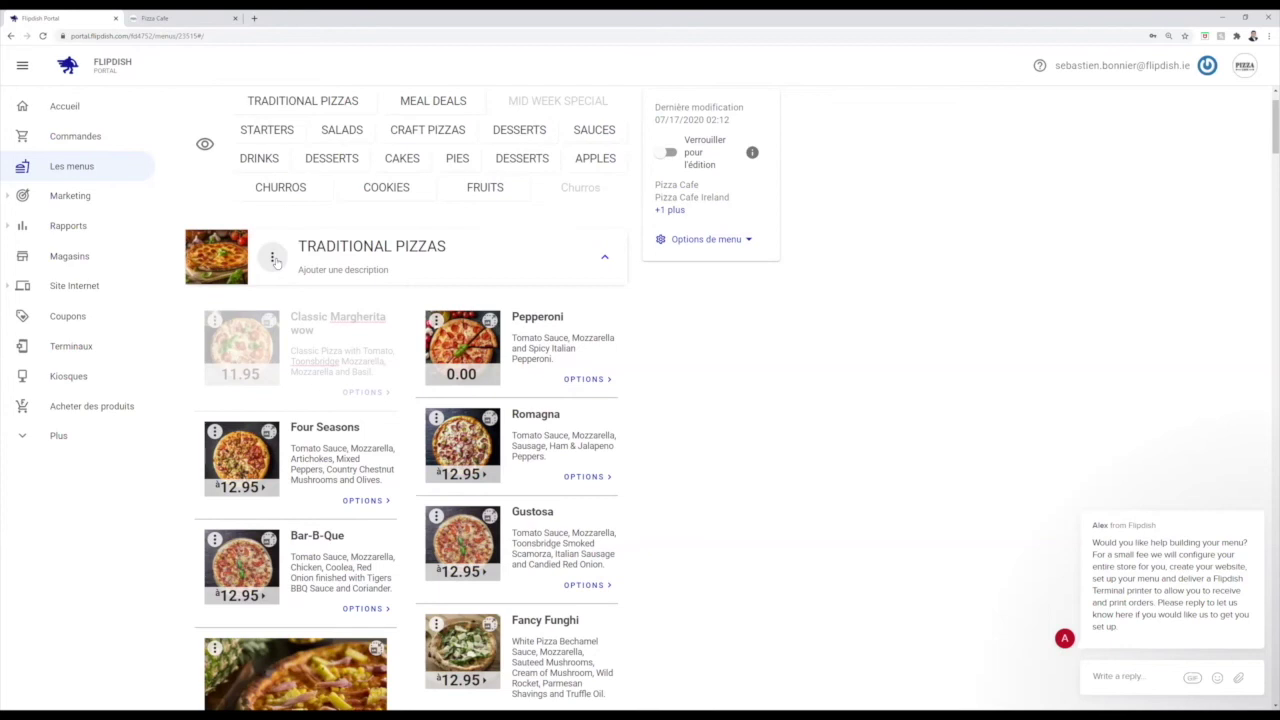
{"action": "left_click", "coordinate": [273, 259]}
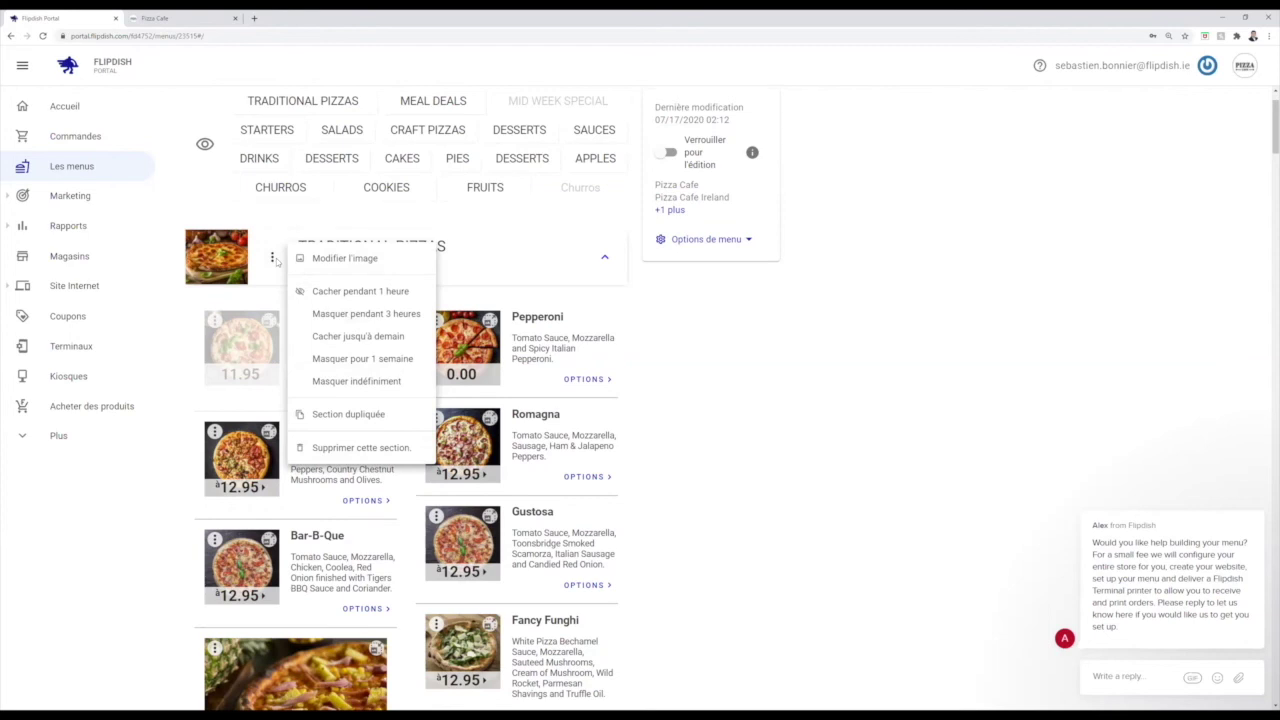
{"action": "left_click", "coordinate": [347, 264]}
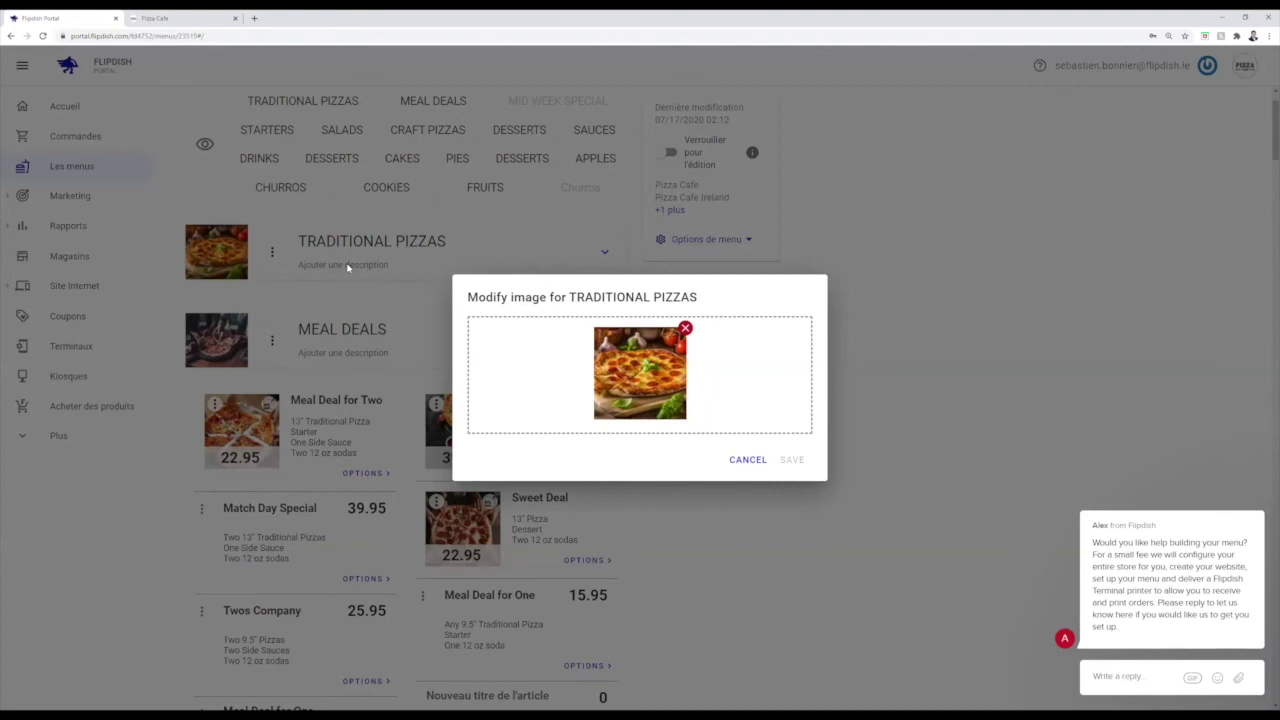
{"action": "left_click", "coordinate": [636, 372]}
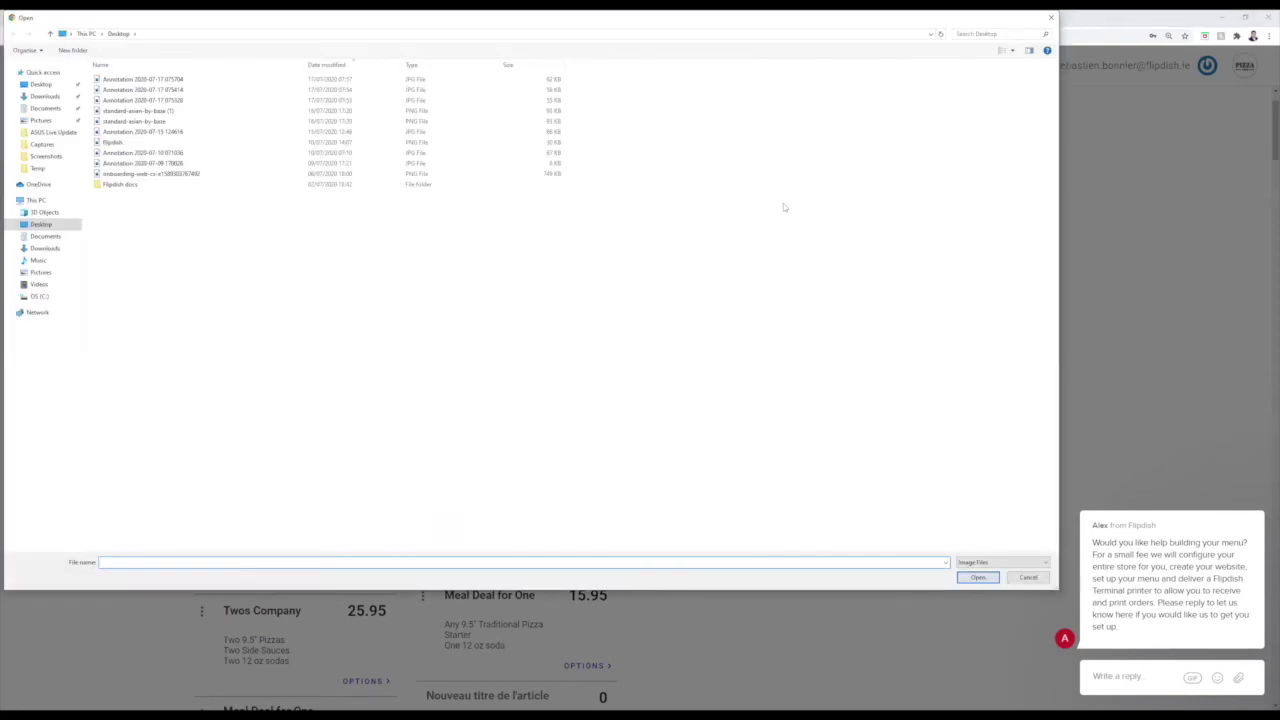
{"action": "left_click", "coordinate": [1052, 18]}
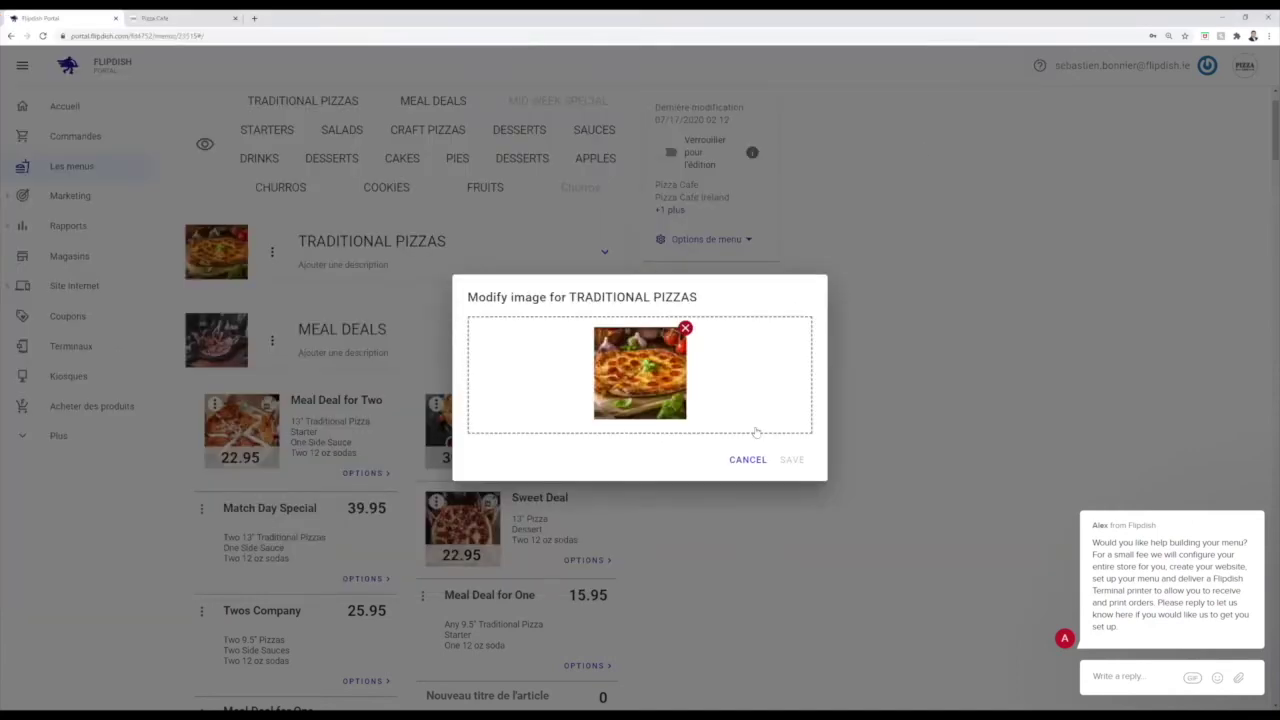
{"action": "left_click", "coordinate": [748, 459]}
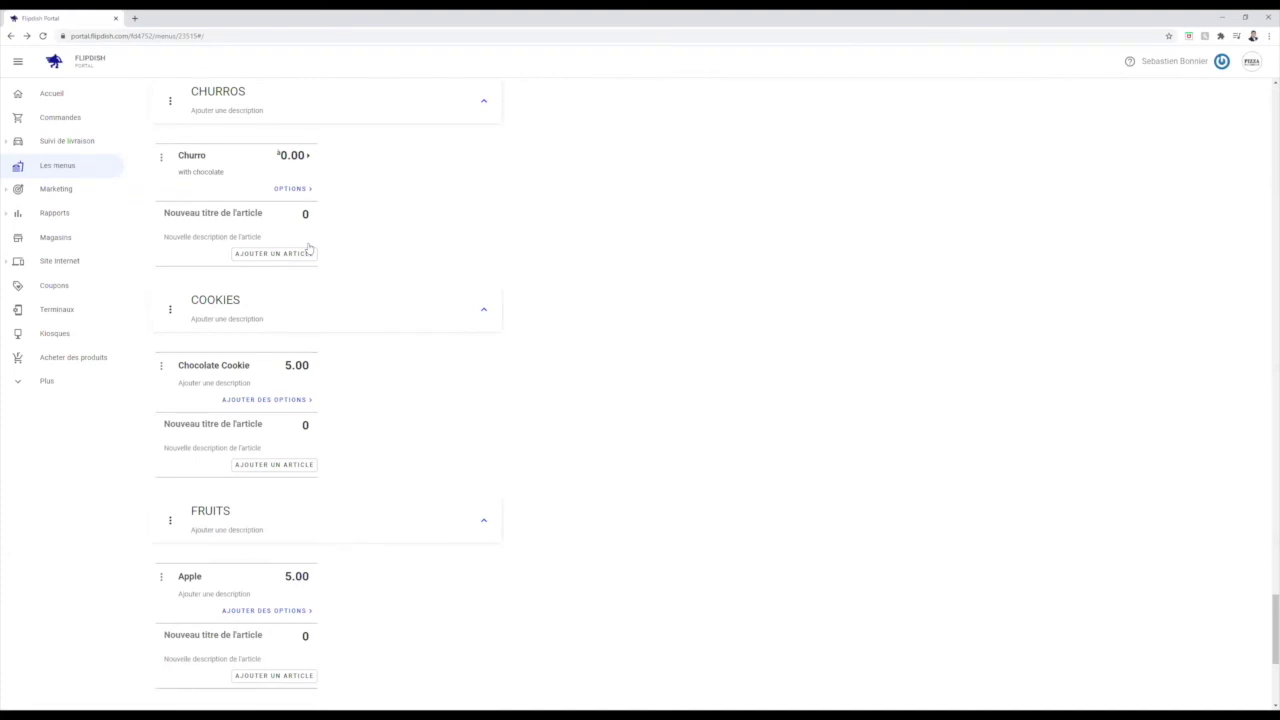
- Open the options of the Churro item in the CHURROS section and name the option set "Saupoudrage"
{"action": "left_click", "coordinate": [292, 189]}
{"action": "left_click", "coordinate": [291, 178]}
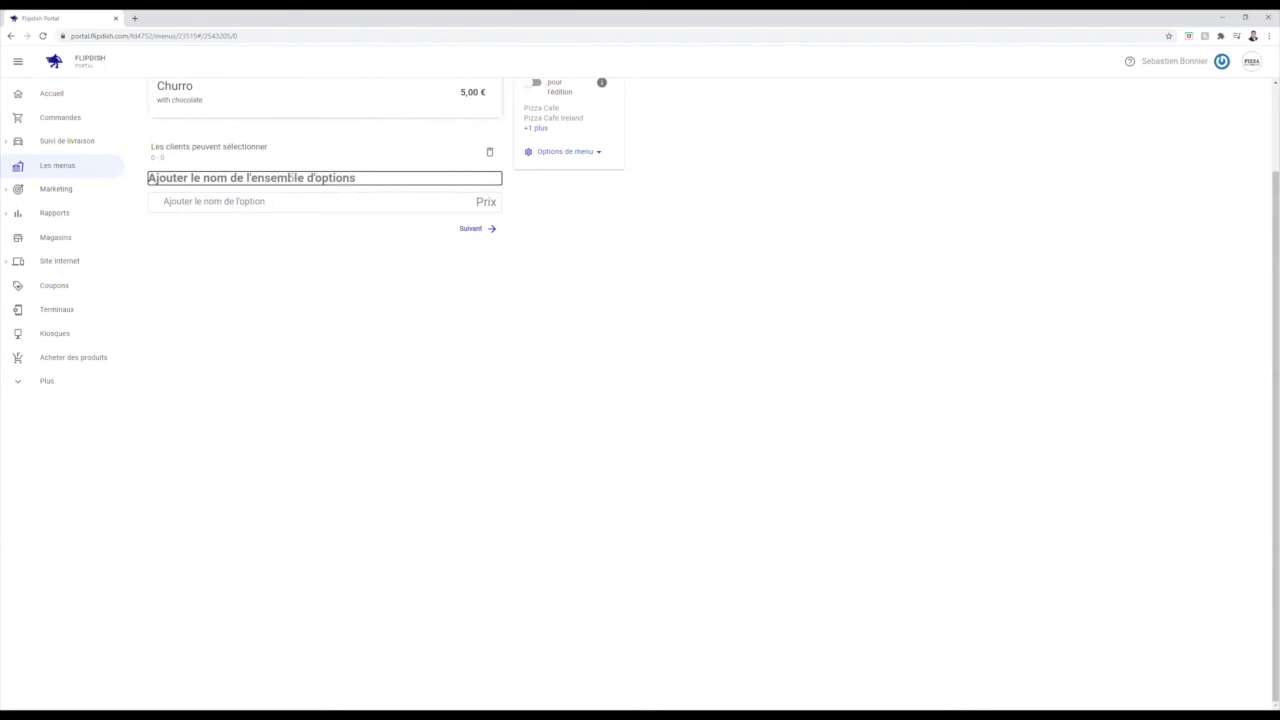
{"action": "type", "text": "Saupoudrage"}
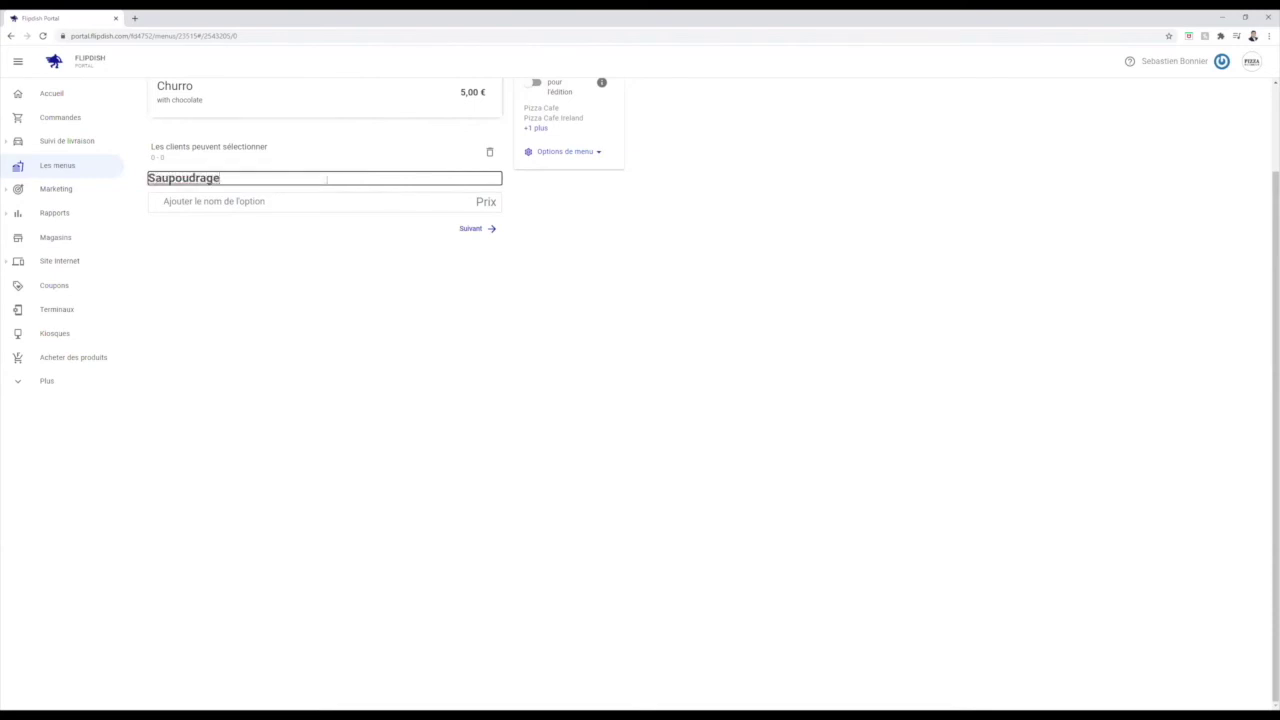
- Add the options "Miel", "Chocolat" and "Noisette" to the Saupoudrage option set
{"action": "left_click", "coordinate": [325, 200]}
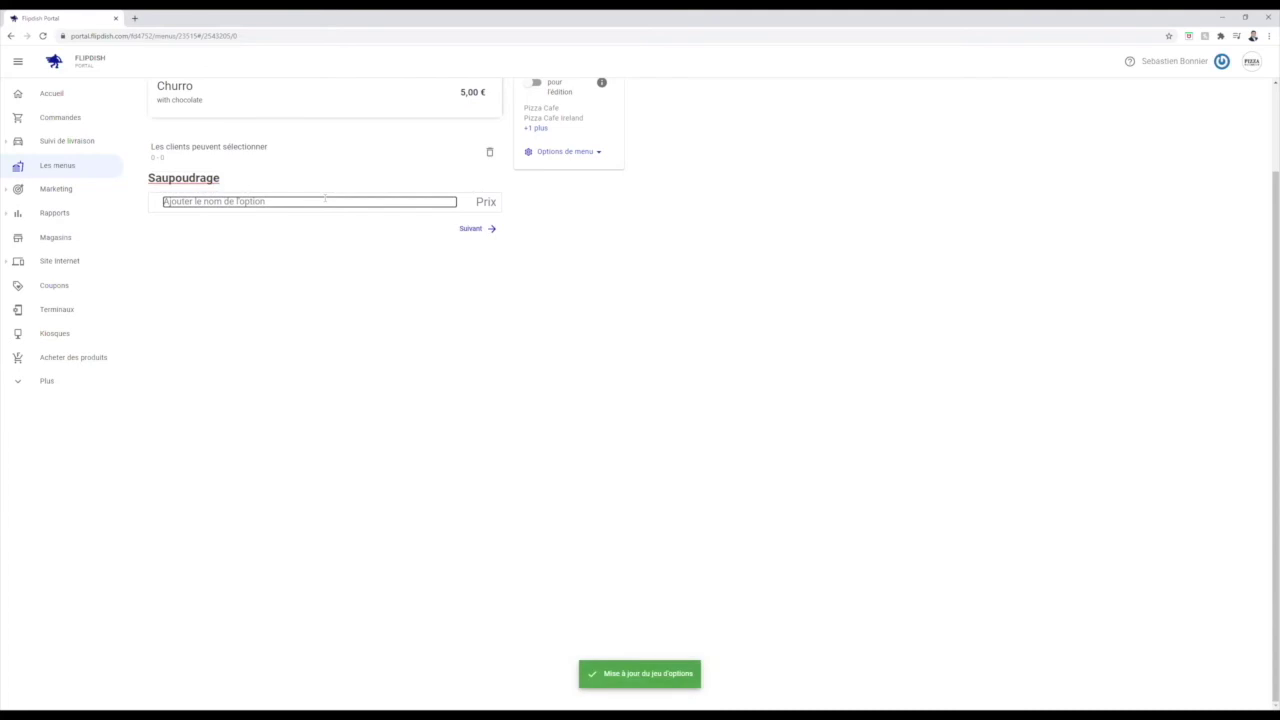
{"action": "type", "text": "Miel"}
{"action": "left_click", "coordinate": [319, 229]}
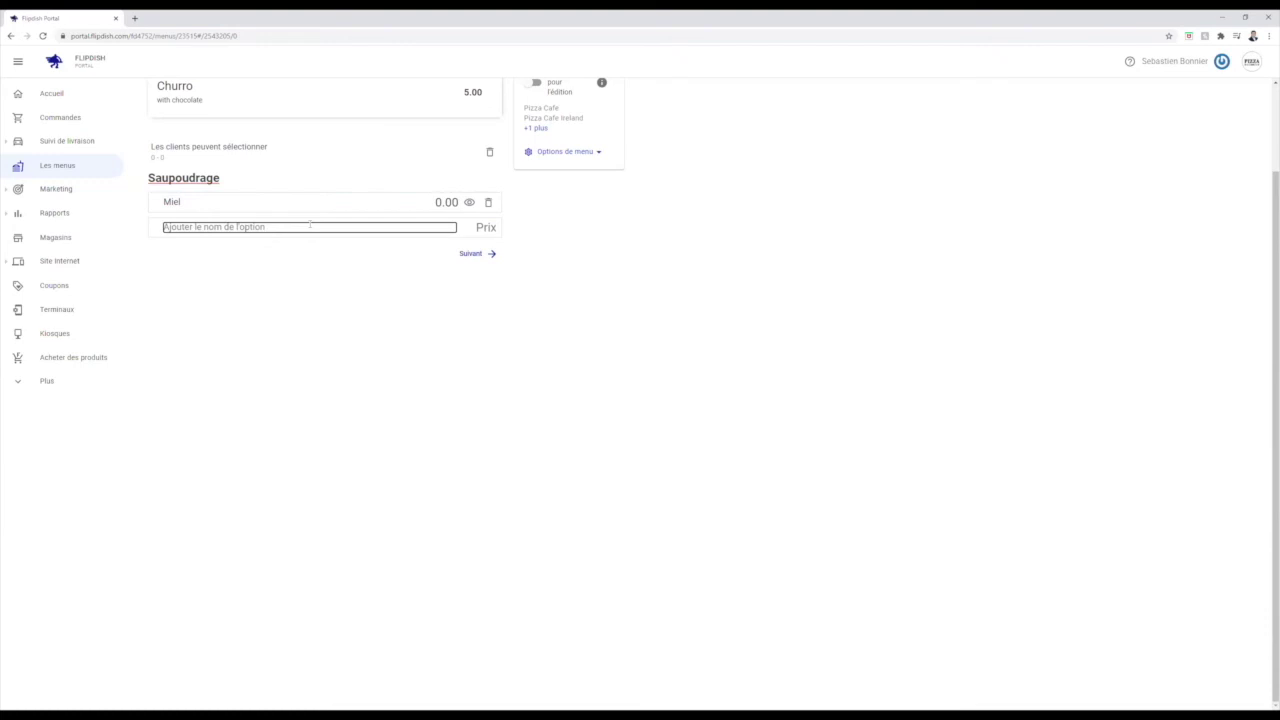
{"action": "type", "text": "Chocolat"}
{"action": "left_click", "coordinate": [309, 249]}
{"action": "type", "text": "Noisette"}
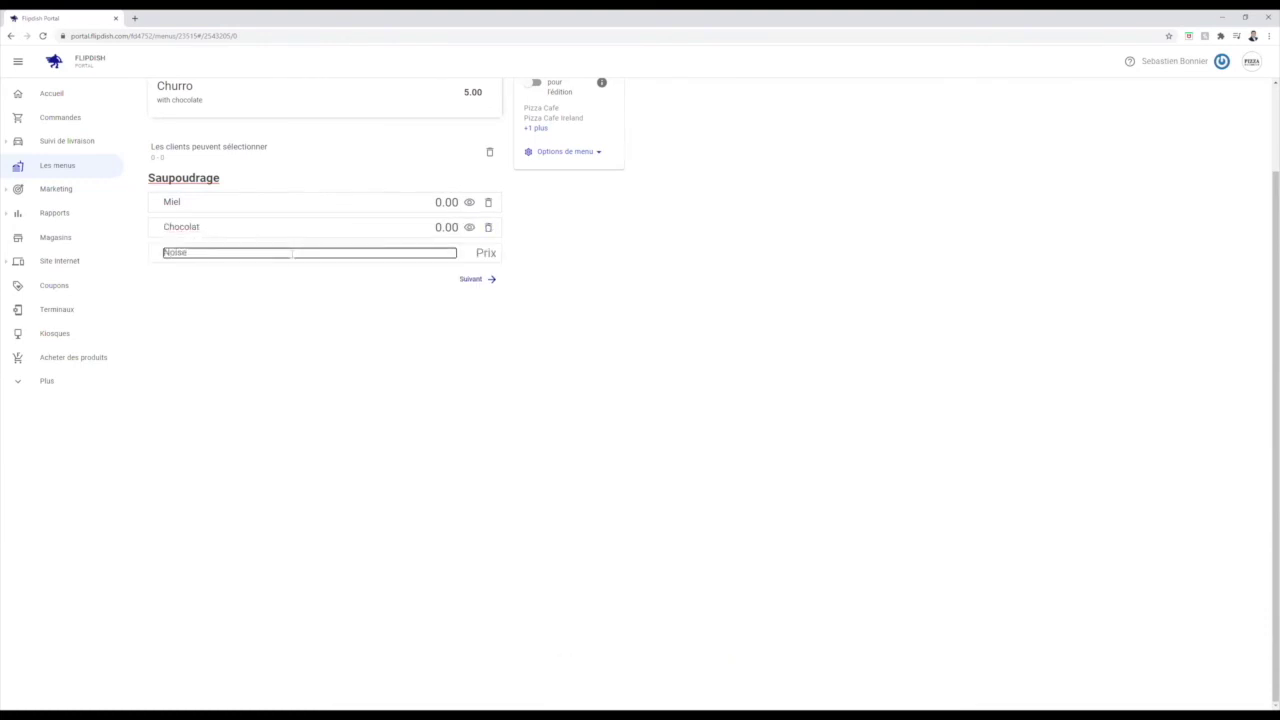
{"action": "left_click", "coordinate": [304, 278]}
- Set the option prices in the Saupoudrage set to 2 for Miel and 1.40 for Chocolat
{"action": "left_click", "coordinate": [447, 202]}
{"action": "type", "text": "2"}
{"action": "key", "text": "Tab"}
{"action": "type", "text": "1.40"}
{"action": "left_click", "coordinate": [399, 346]}
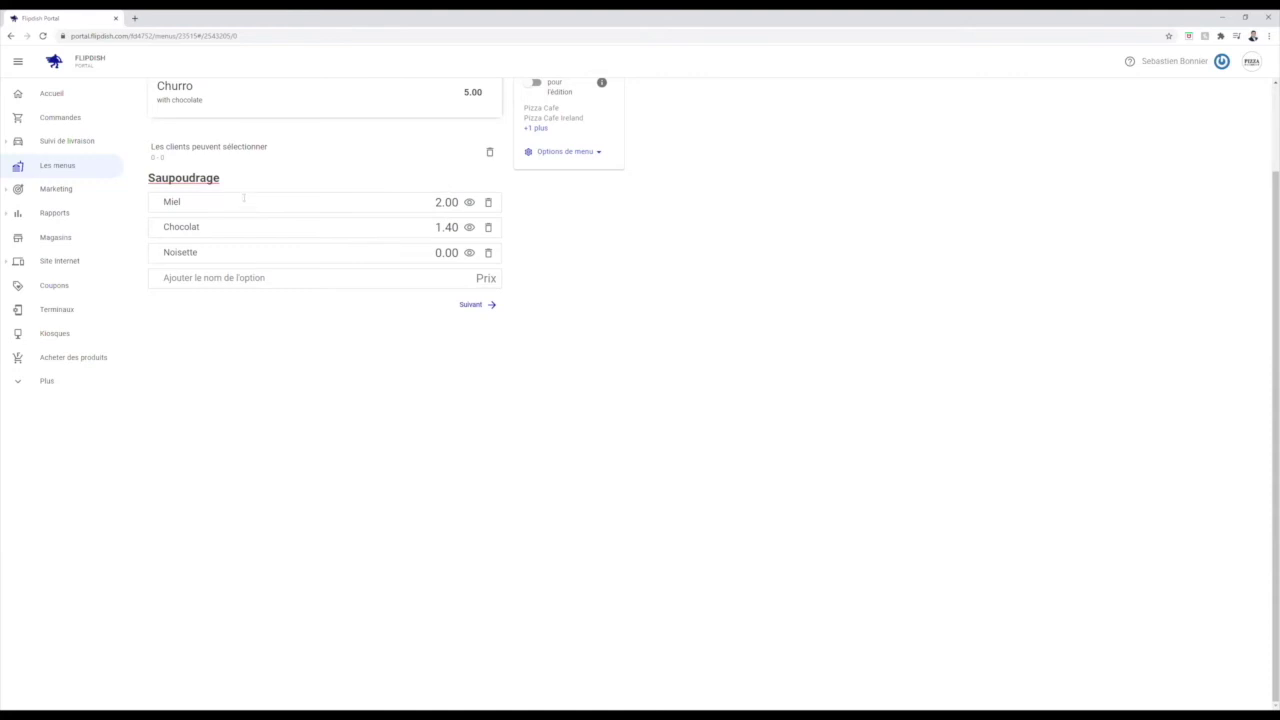
- Set a custom selection rule for the Saupoudrage set so customers choose a minimum of 2 and a maximum of 3 items
{"action": "left_click", "coordinate": [202, 160]}
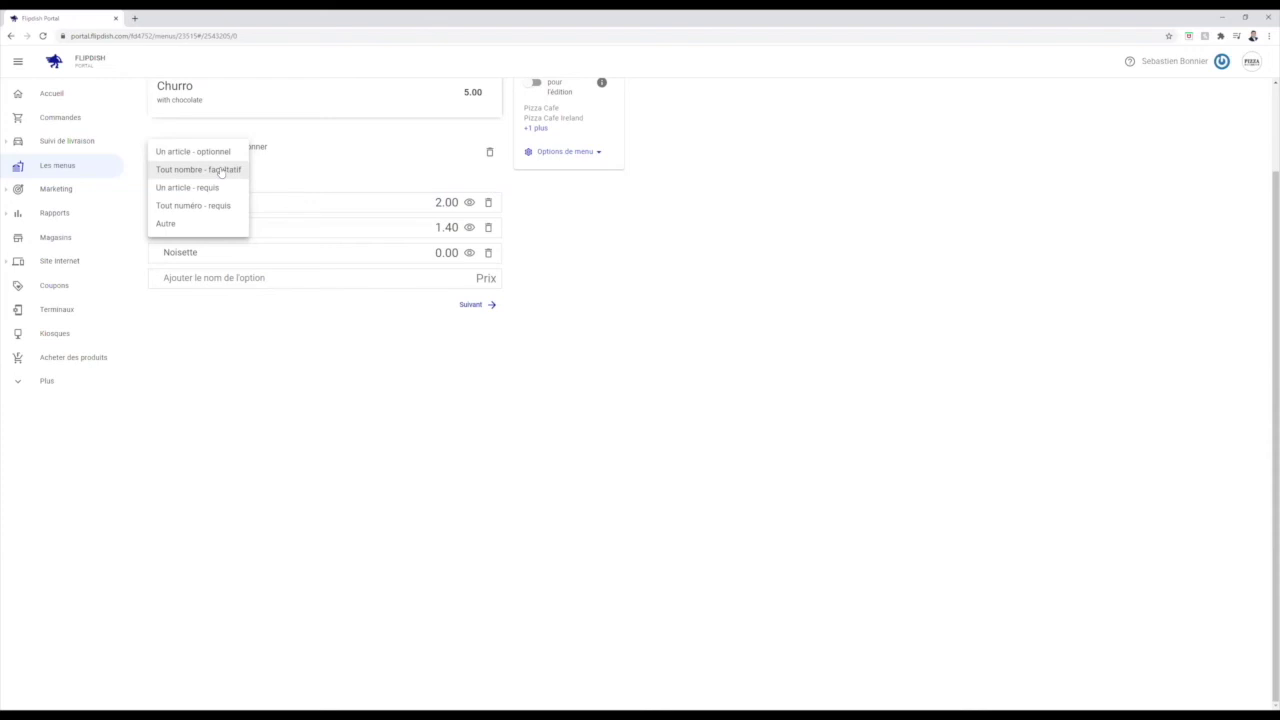
{"action": "left_click", "coordinate": [210, 224]}
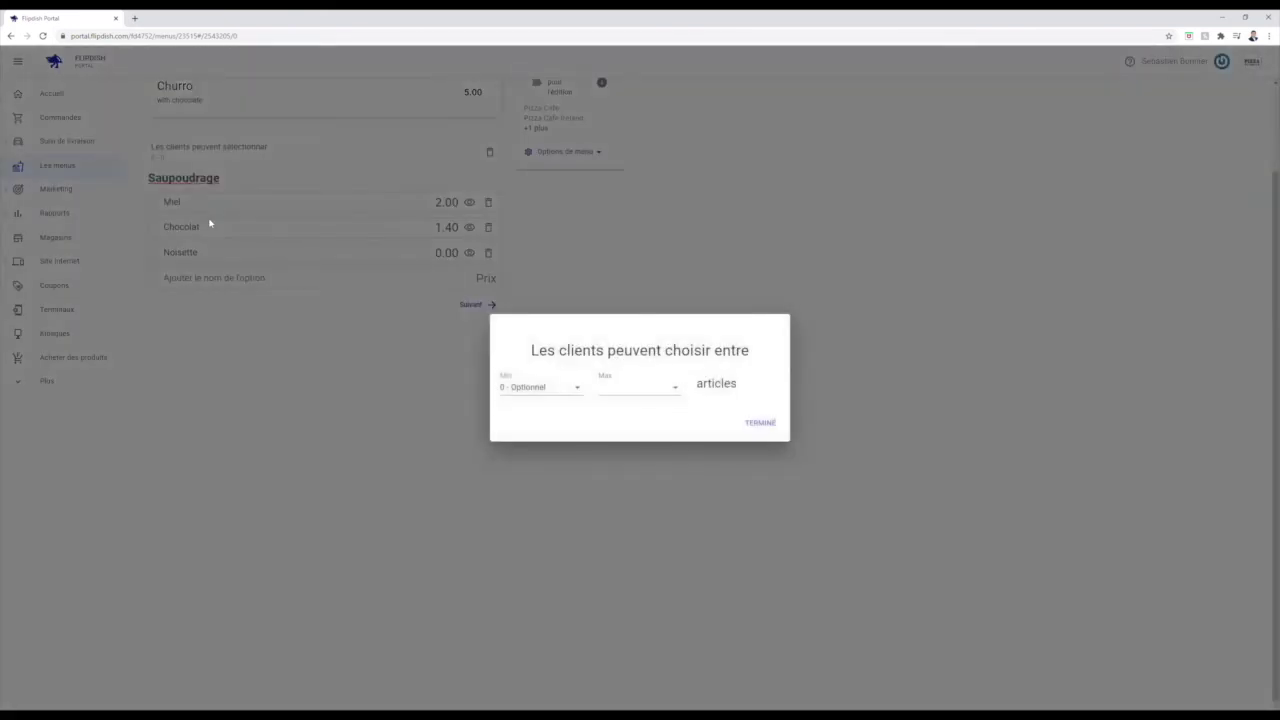
{"action": "left_click", "coordinate": [606, 395]}
{"action": "left_click", "coordinate": [627, 394]}
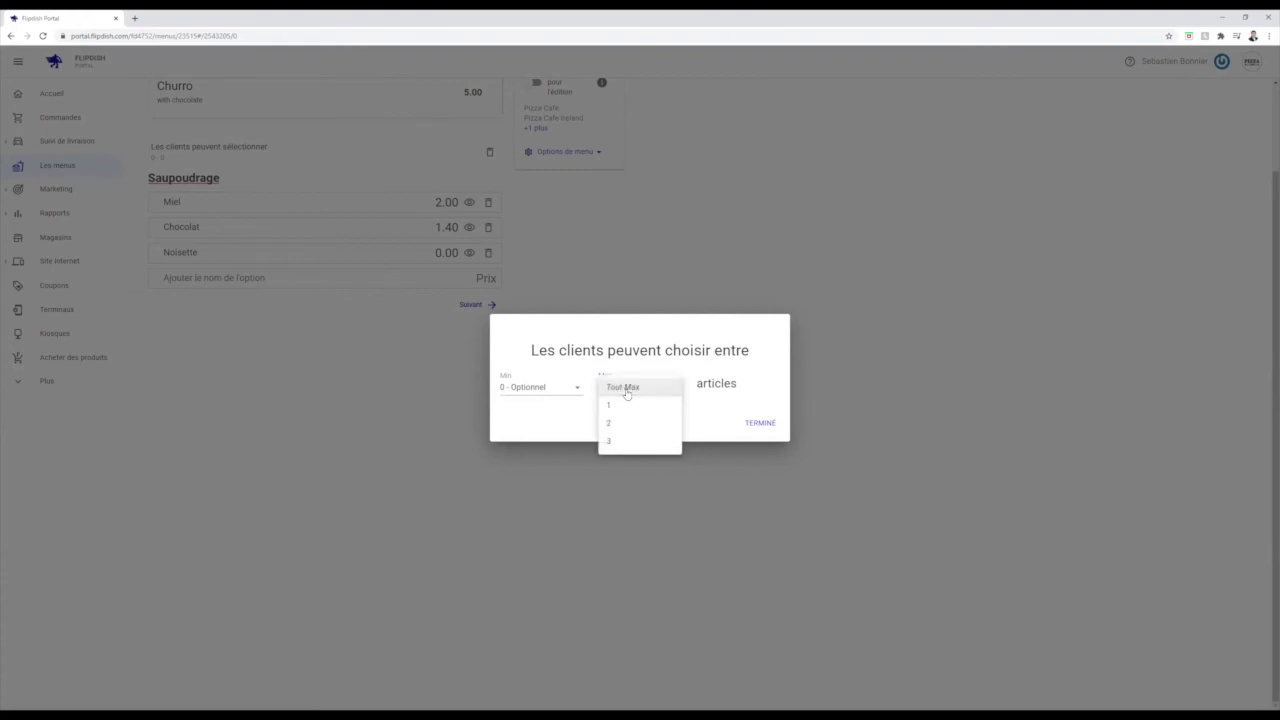
{"action": "left_click", "coordinate": [617, 424]}
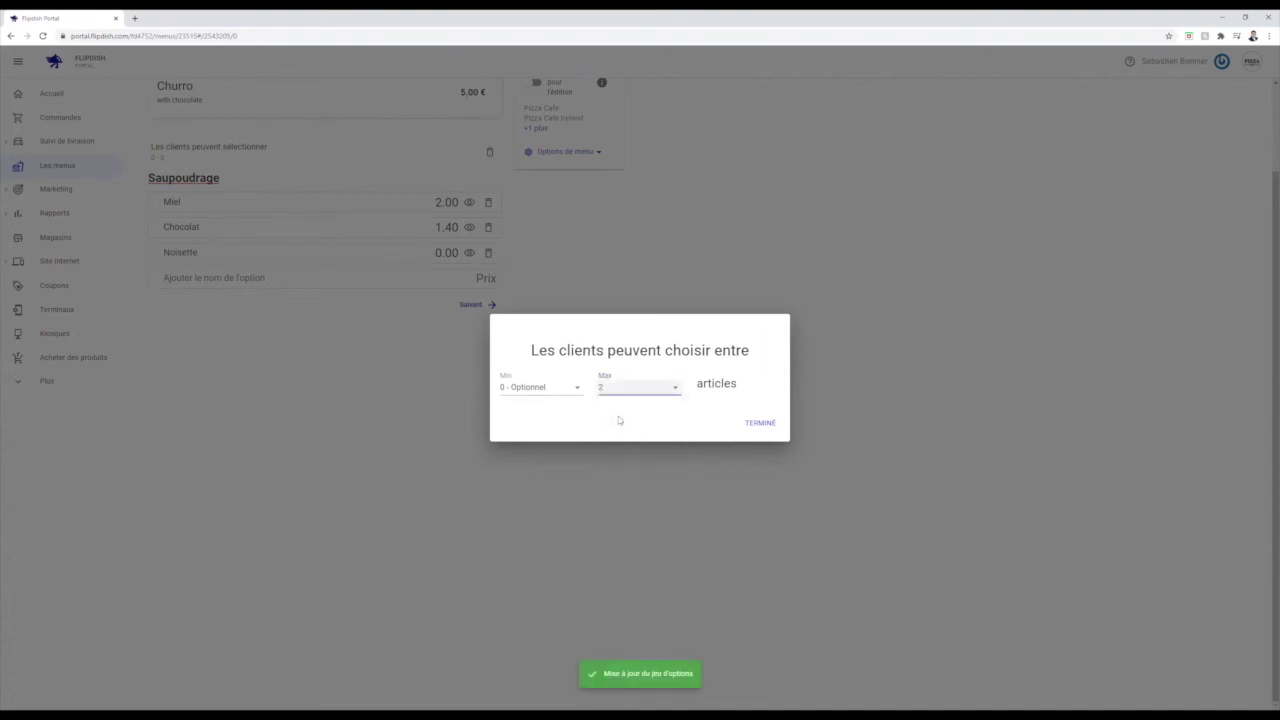
{"action": "left_click", "coordinate": [565, 389]}
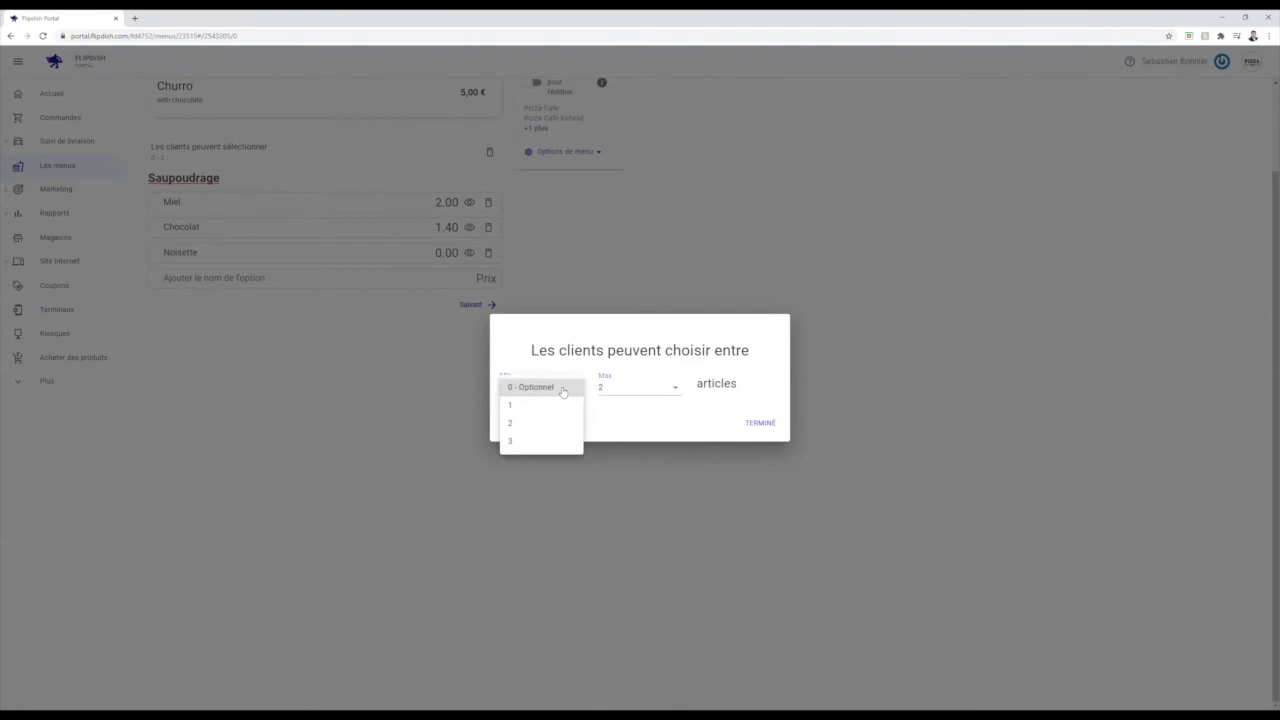
{"action": "left_click", "coordinate": [562, 423]}
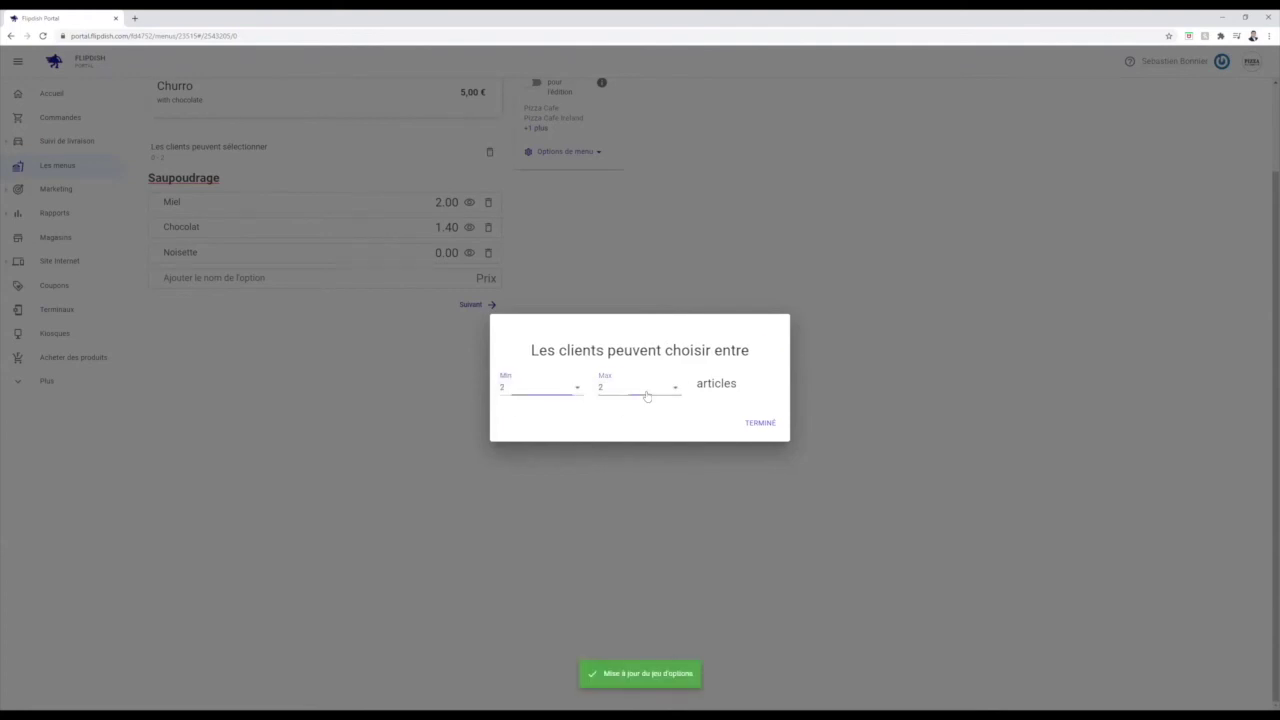
{"action": "left_click", "coordinate": [643, 390]}
{"action": "left_click", "coordinate": [647, 404]}
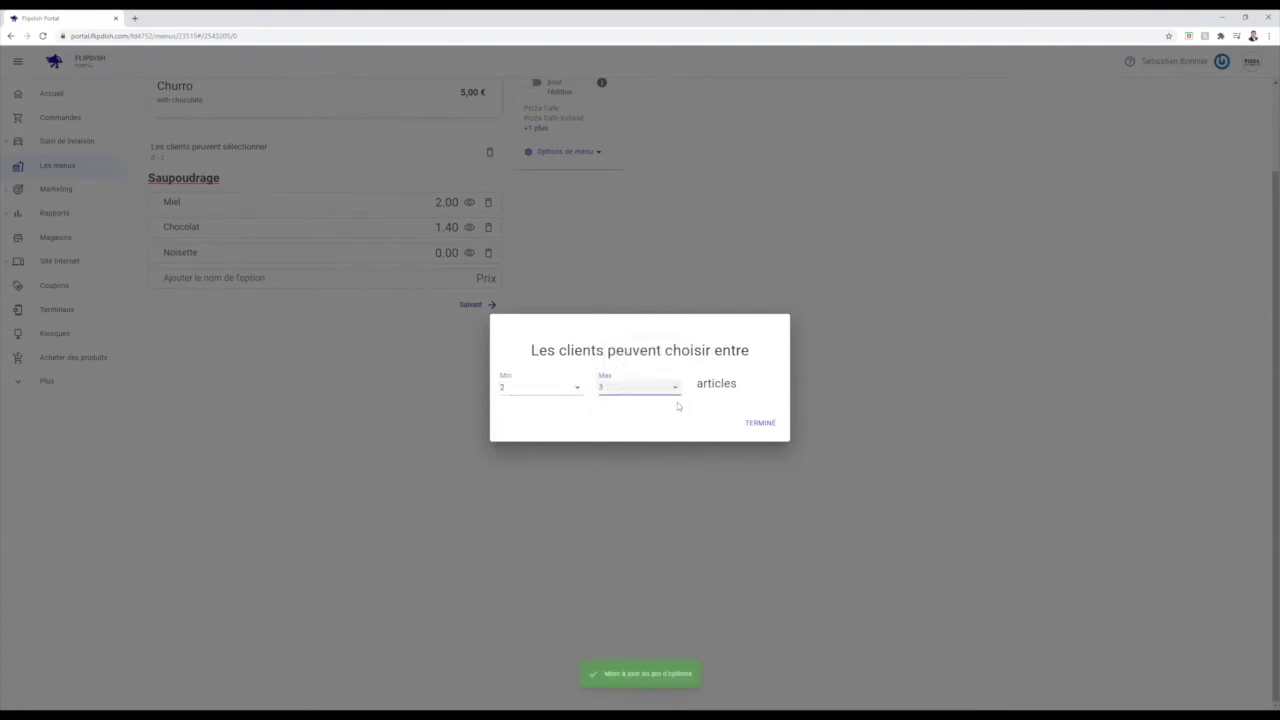
{"action": "left_click", "coordinate": [761, 424]}
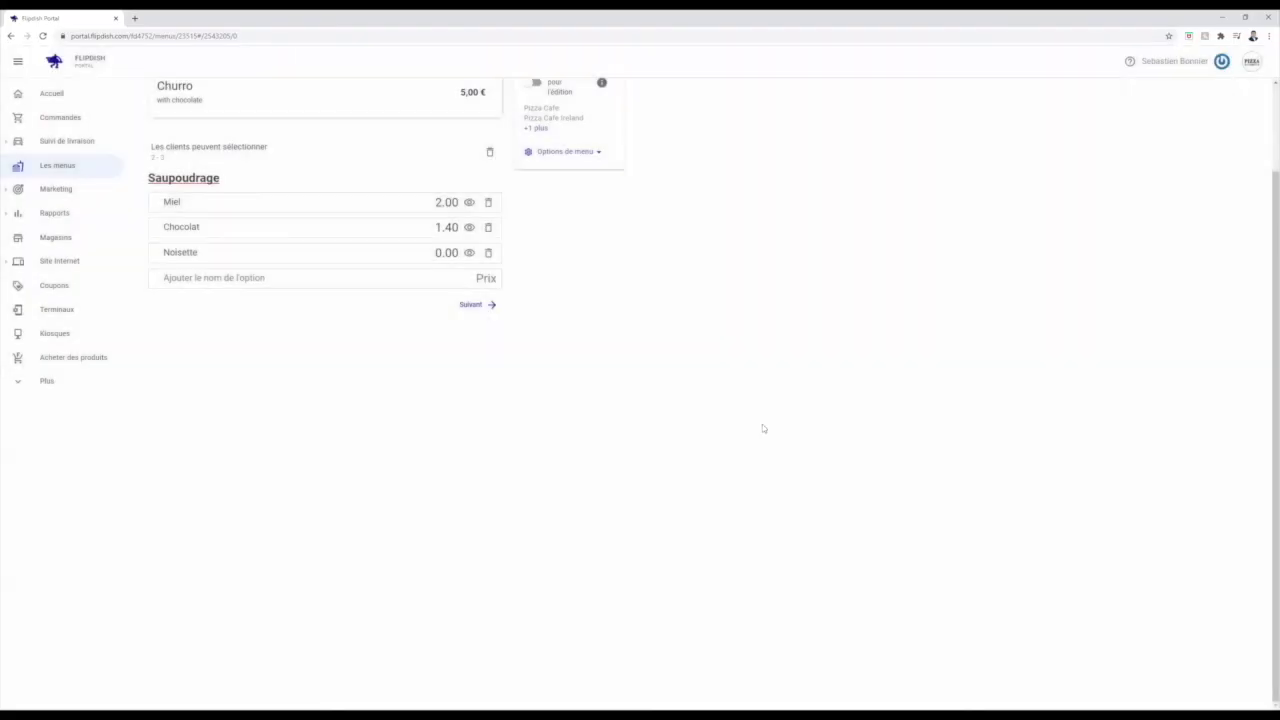
- Look at the blank option set following Saupoudrage on the Churro item, and return to the menu overview
{"action": "left_click", "coordinate": [472, 305]}
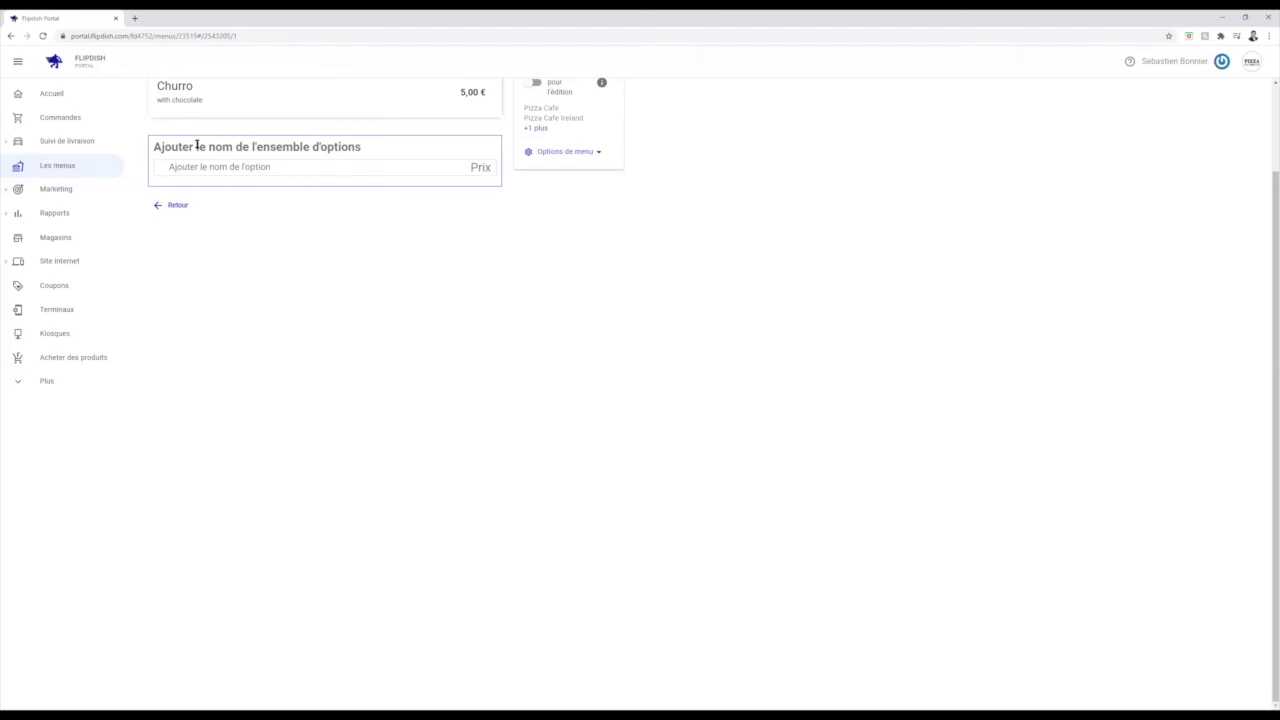
{"action": "left_click", "coordinate": [180, 205]}
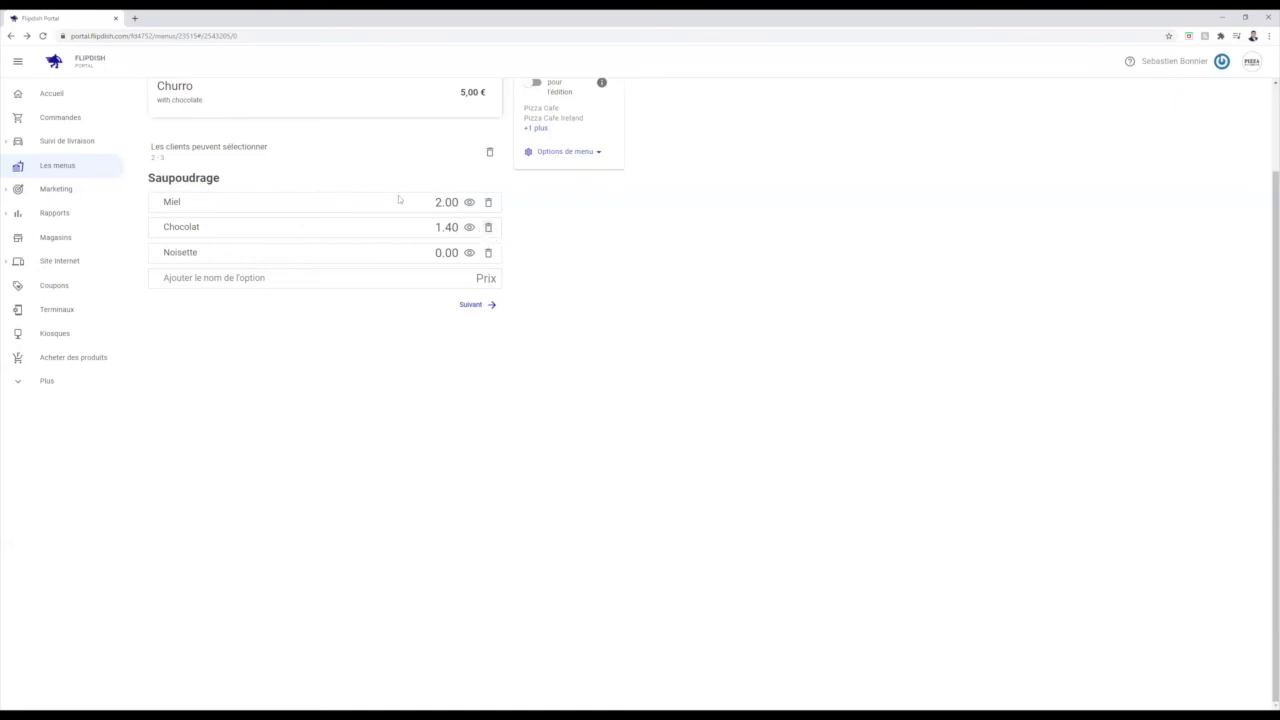
{"action": "scroll", "coordinate": [187, 119], "scroll_direction": "up", "scroll_amount": 1}
{"action": "left_click", "coordinate": [180, 142]}
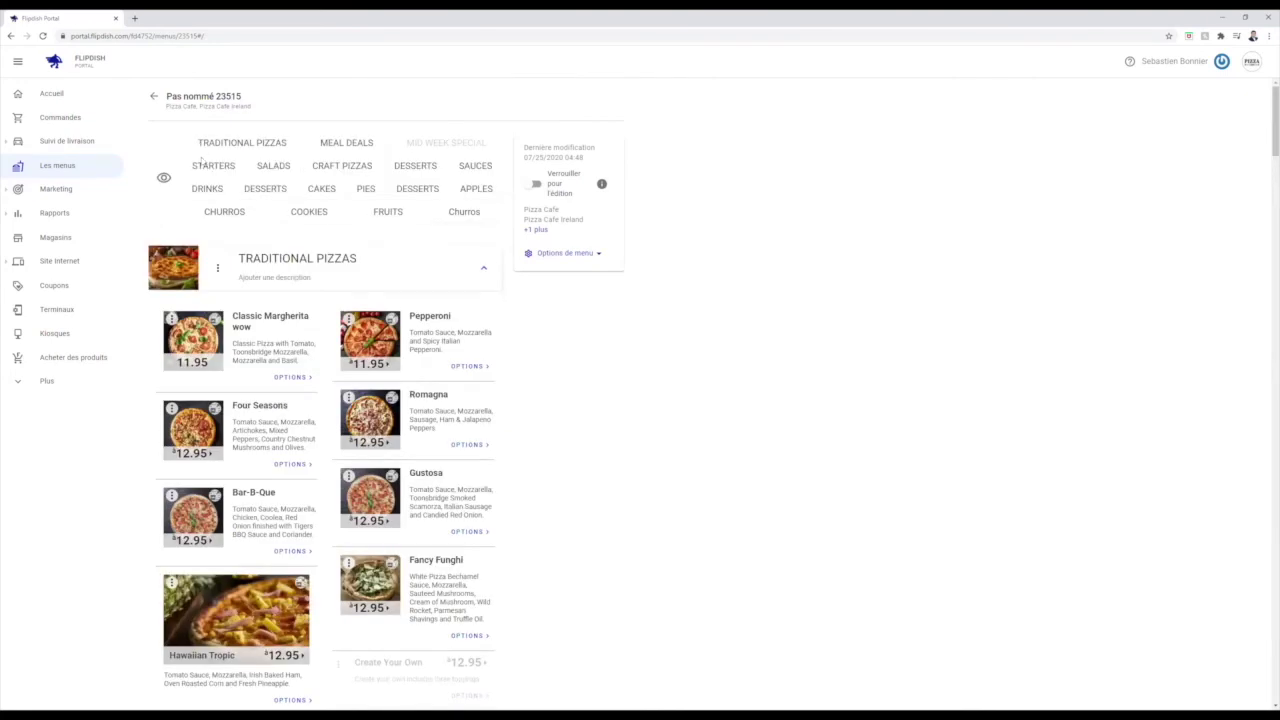
- Review the Size, Remove Toppings? and Extra Toppings option sets of the Classic Margherita wow pizza, and return to the menu overview
{"action": "left_click", "coordinate": [289, 377]}
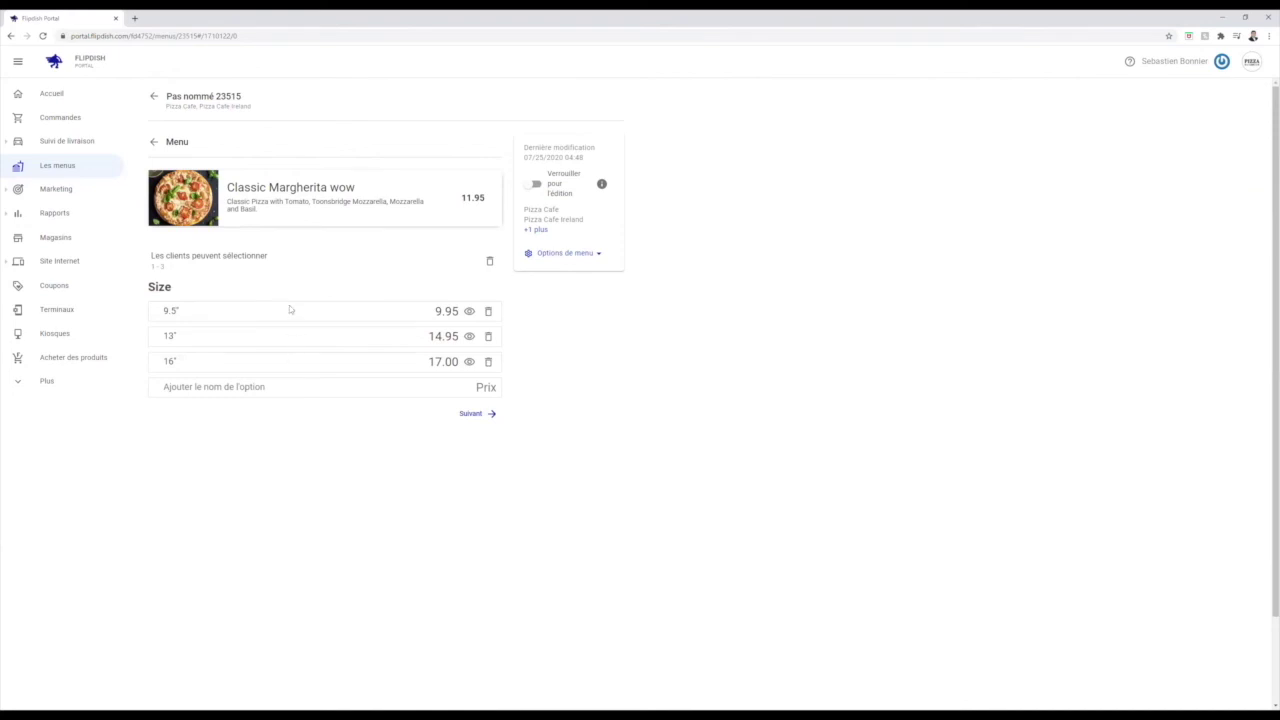
{"action": "left_click", "coordinate": [467, 419]}
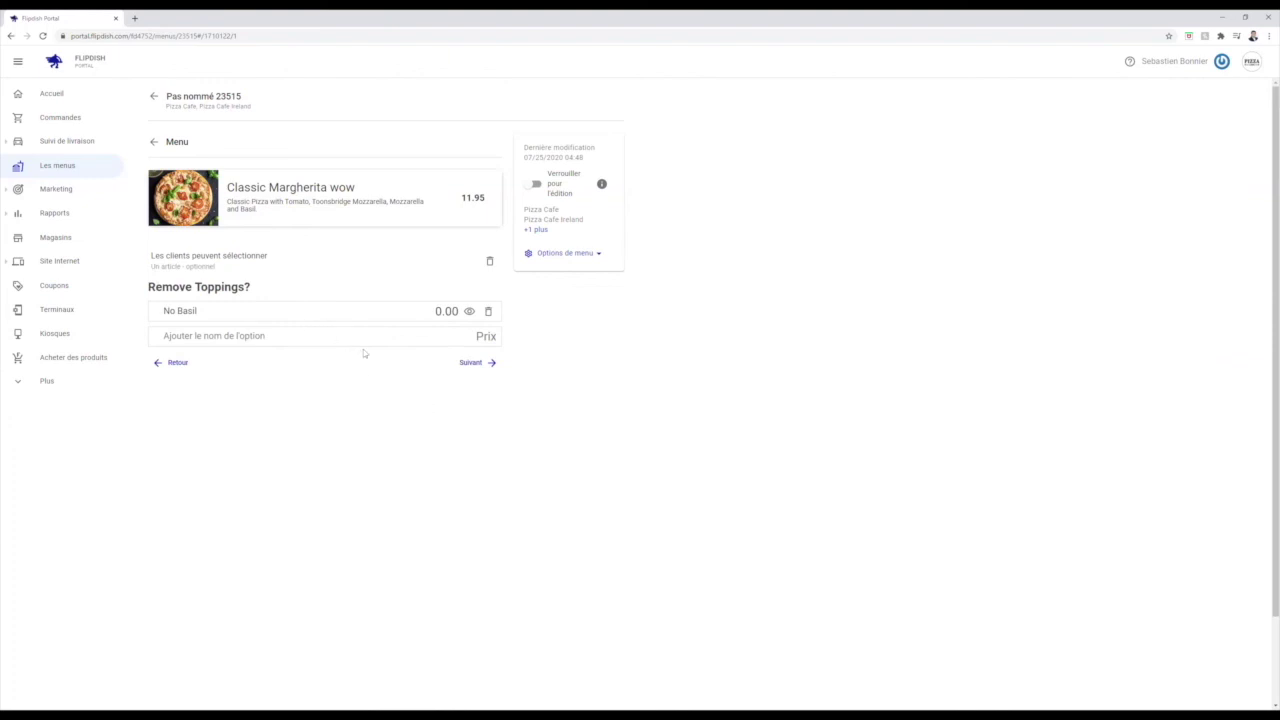
{"action": "left_click", "coordinate": [484, 363]}
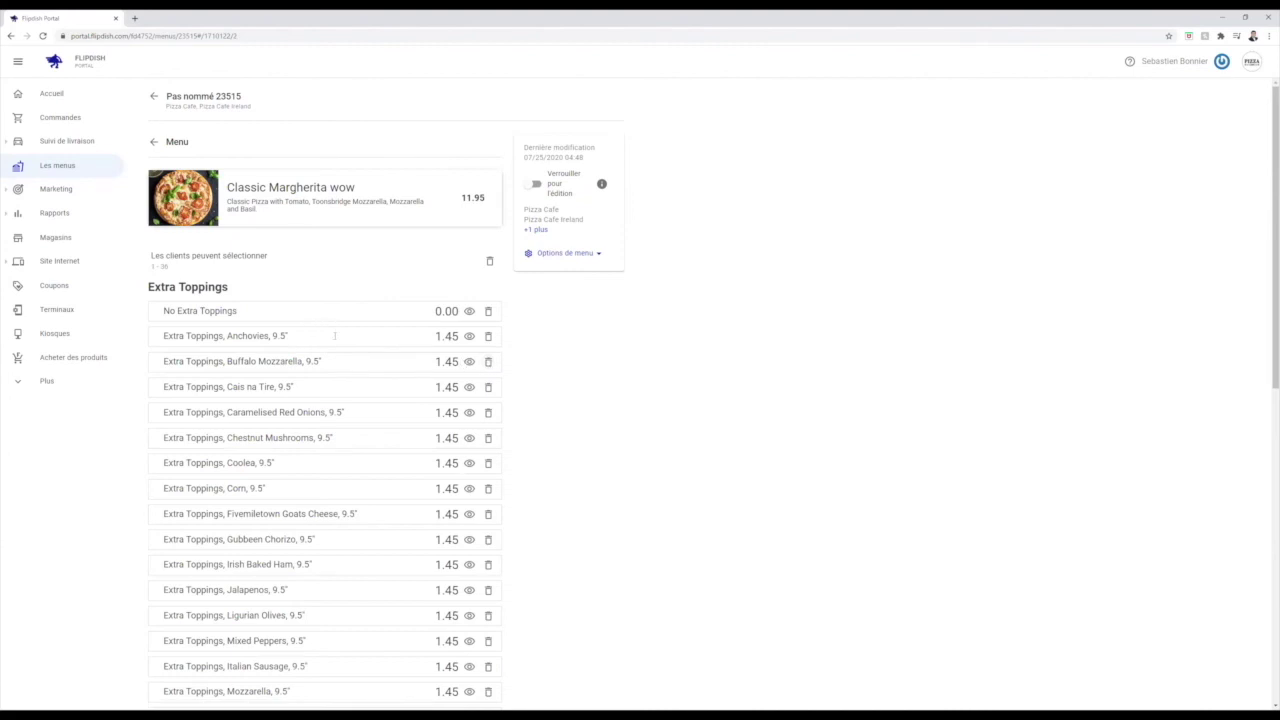
{"action": "scroll", "coordinate": [332, 335], "scroll_direction": "down", "scroll_amount": 5}
{"action": "scroll", "coordinate": [372, 388], "scroll_direction": "down", "scroll_amount": 2}
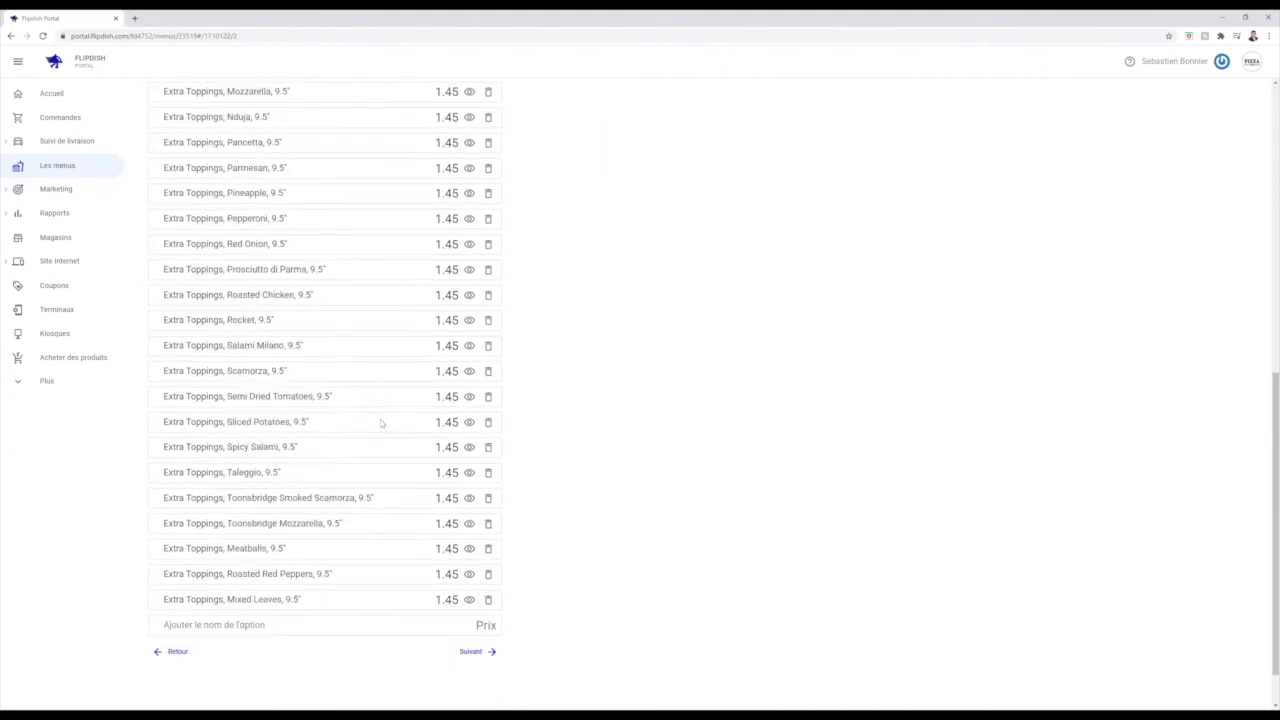
{"action": "left_click", "coordinate": [472, 652]}
{"action": "scroll", "coordinate": [252, 430], "scroll_direction": "up", "scroll_amount": 1}
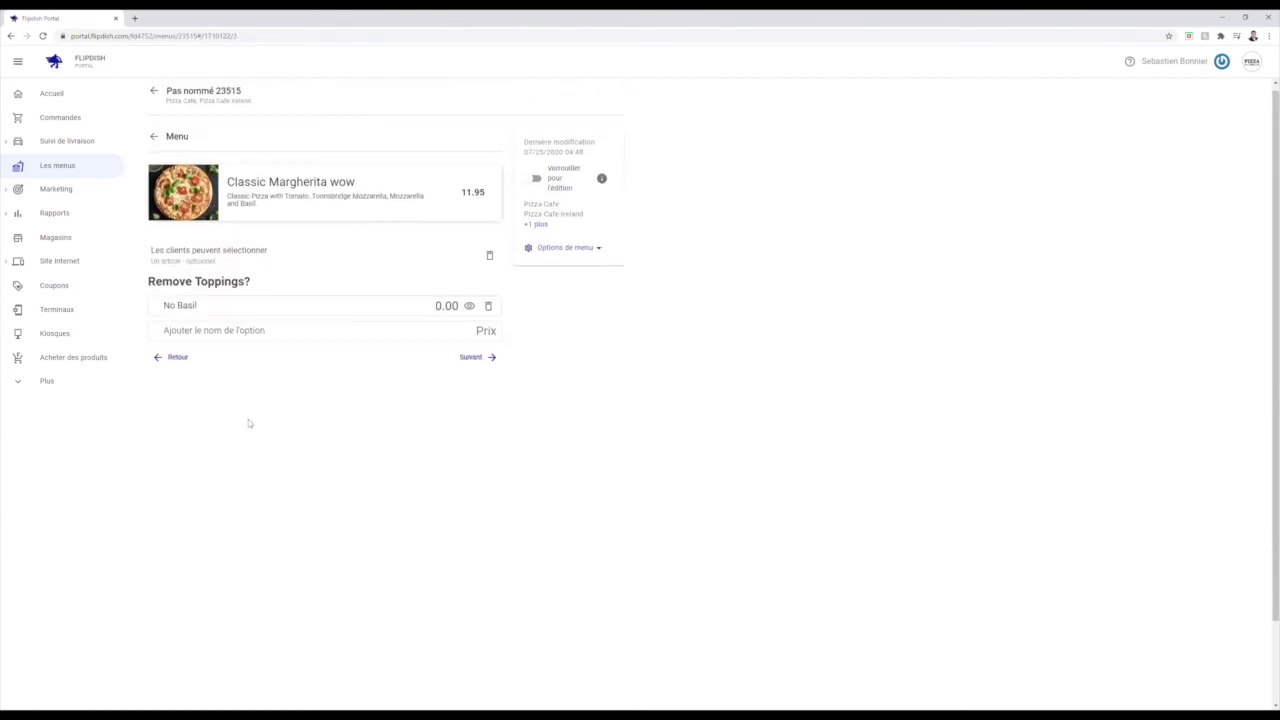
{"action": "left_click", "coordinate": [177, 143]}
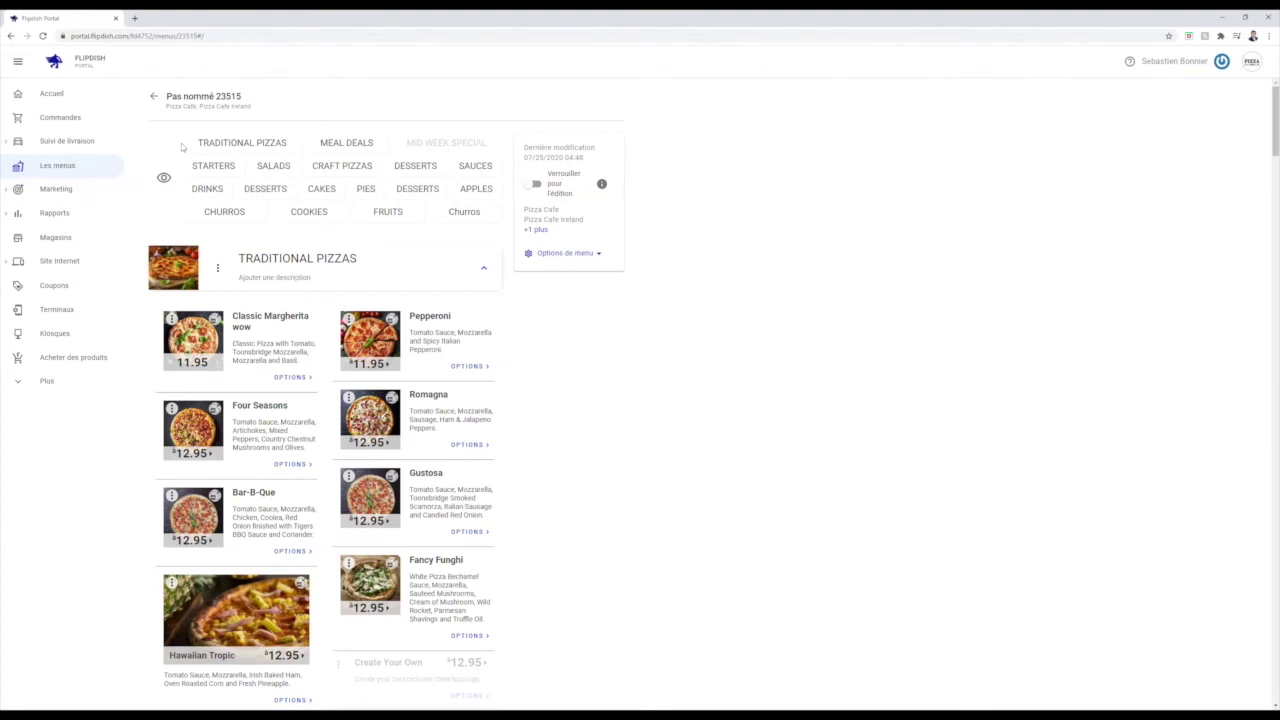
- Open the order settings of the Pizza Cafe France store and switch customer notes off and back on
{"action": "left_click", "coordinate": [52, 94]}
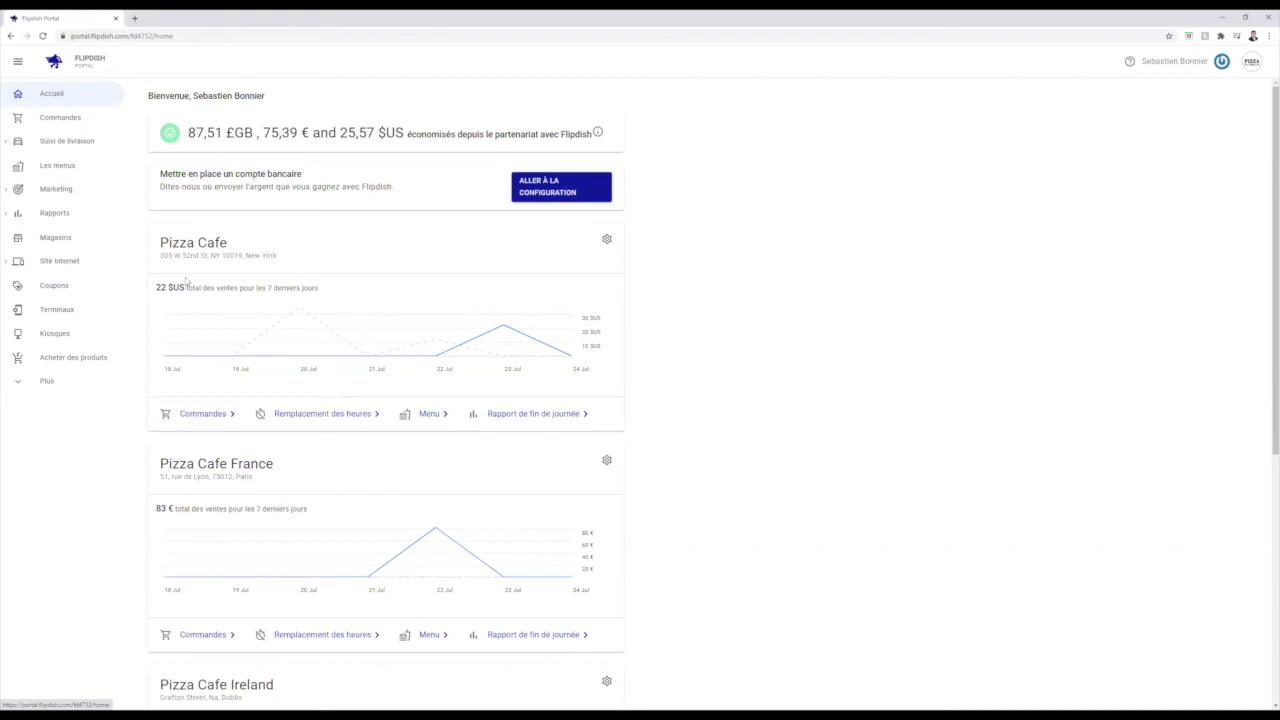
{"action": "scroll", "coordinate": [185, 281], "scroll_direction": "down", "scroll_amount": 1}
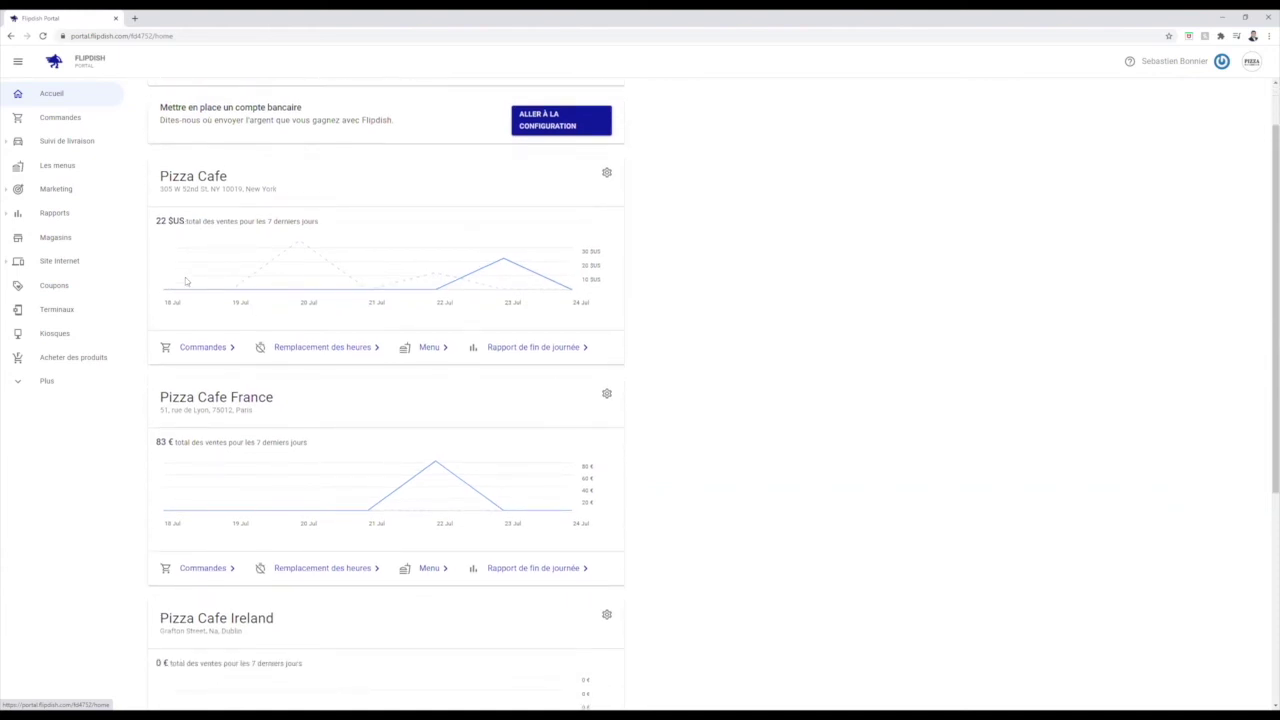
{"action": "left_click", "coordinate": [606, 396]}
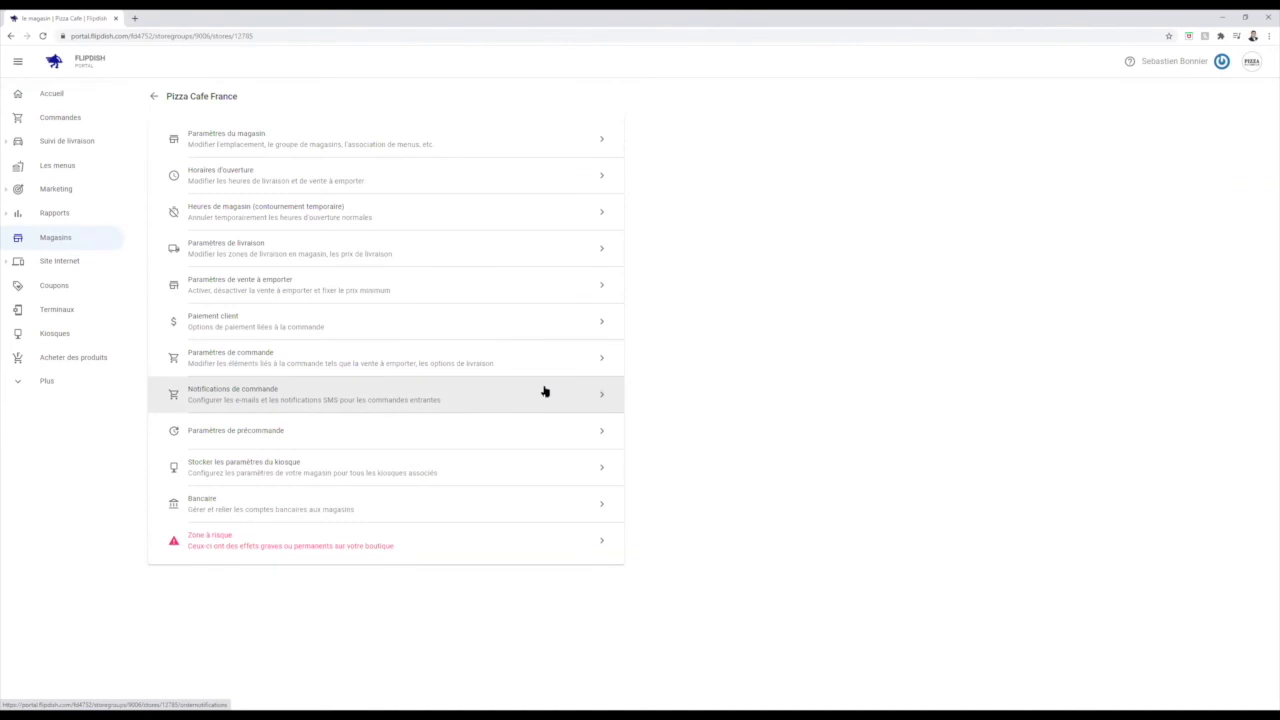
{"action": "left_click", "coordinate": [420, 364]}
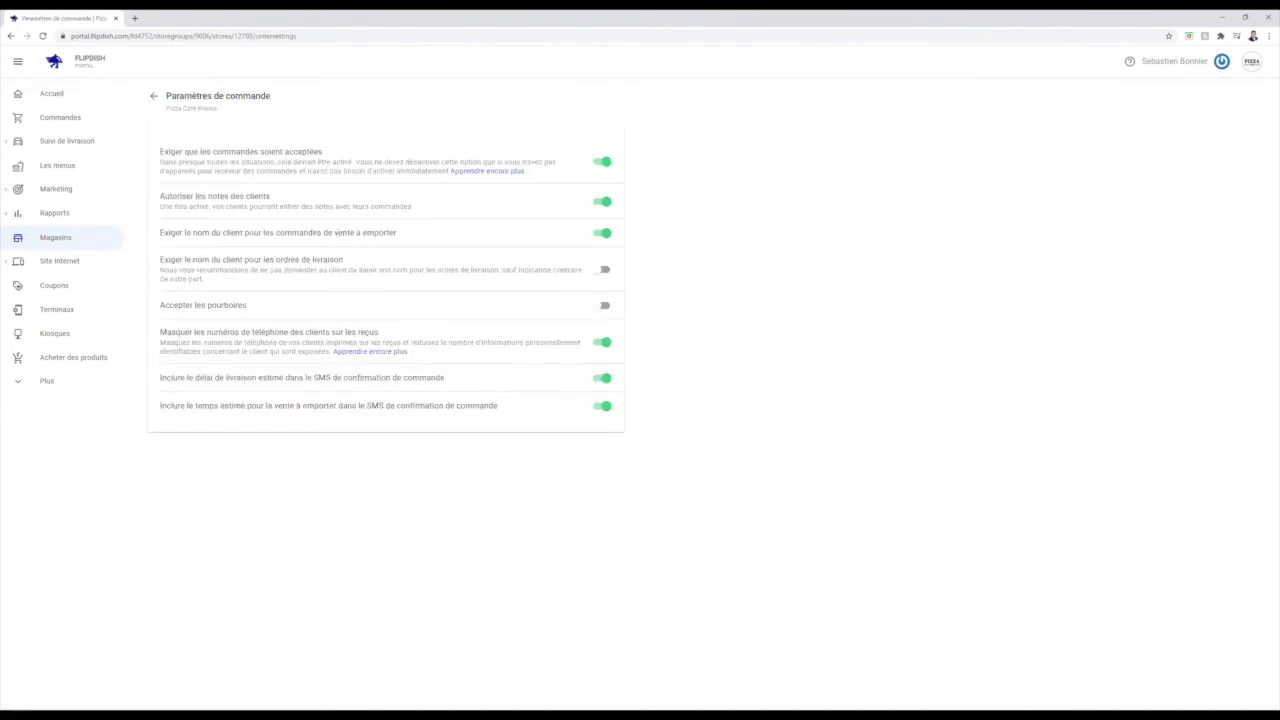
{"action": "left_click", "coordinate": [599, 204]}
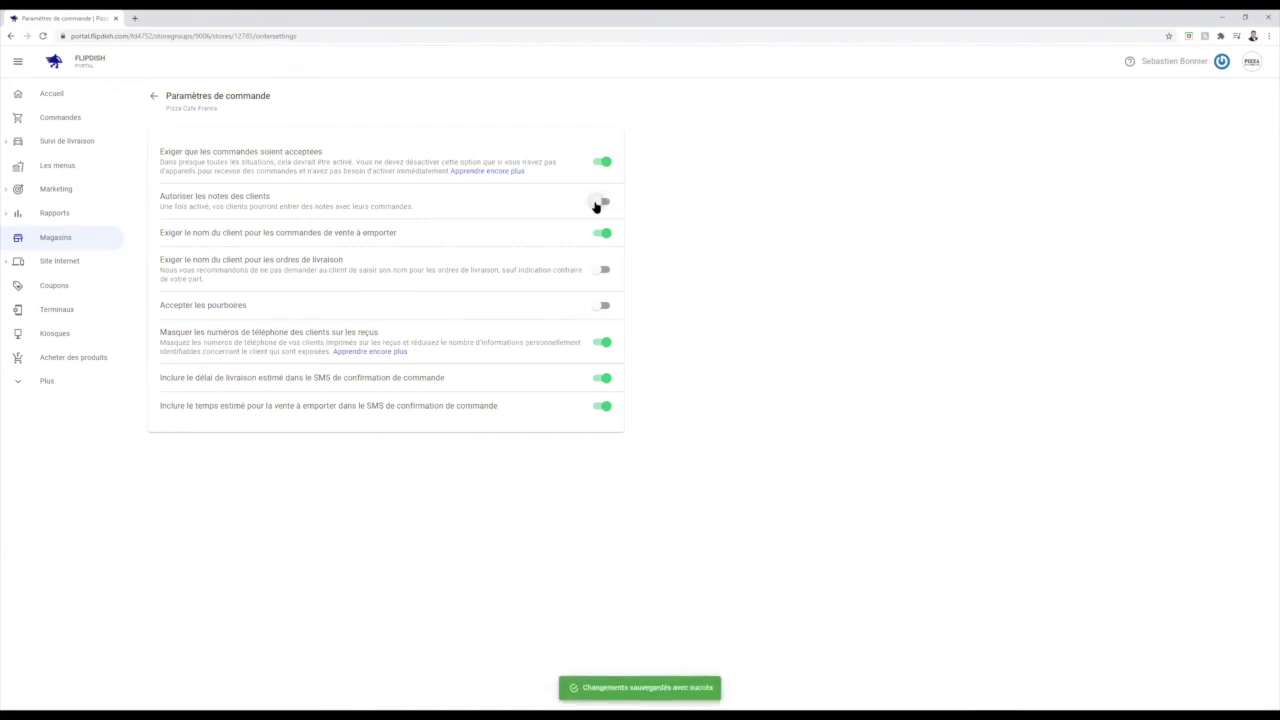
{"action": "left_click", "coordinate": [603, 204]}
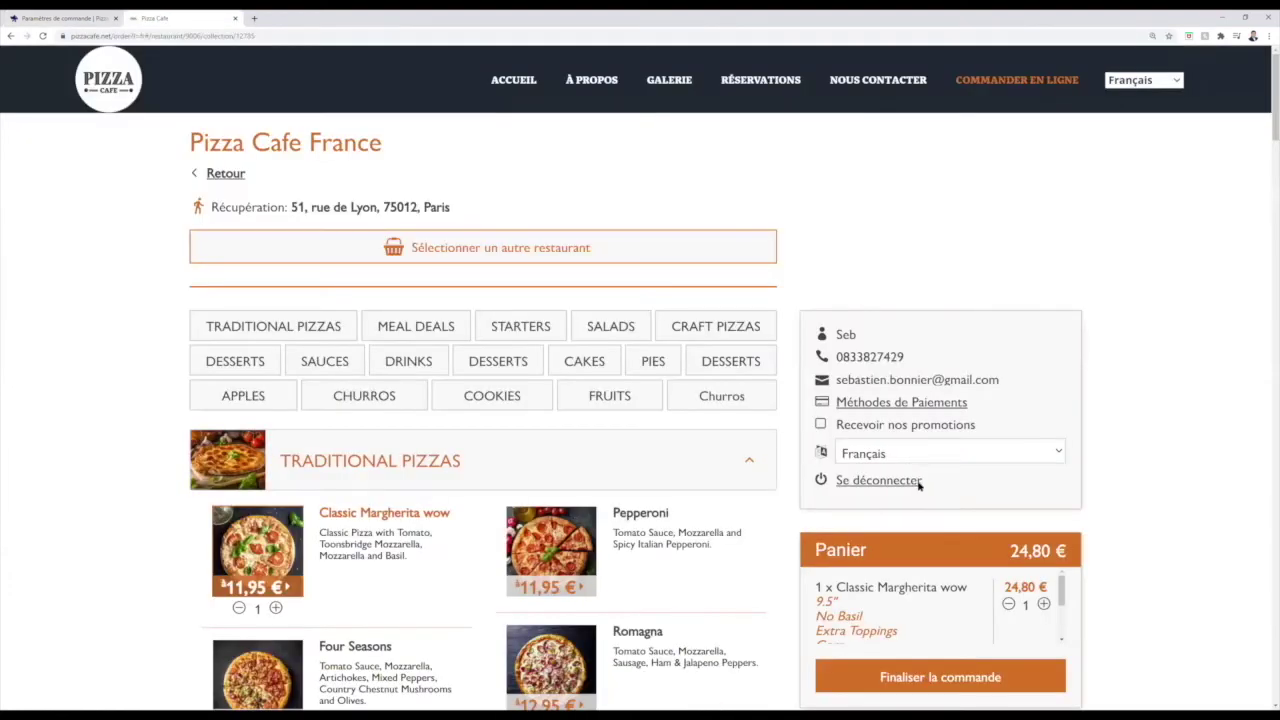
- Proceed to checkout on the Pizza Cafe ordering site and examine the order comments field
{"action": "scroll", "coordinate": [918, 490], "scroll_direction": "down", "scroll_amount": 2}
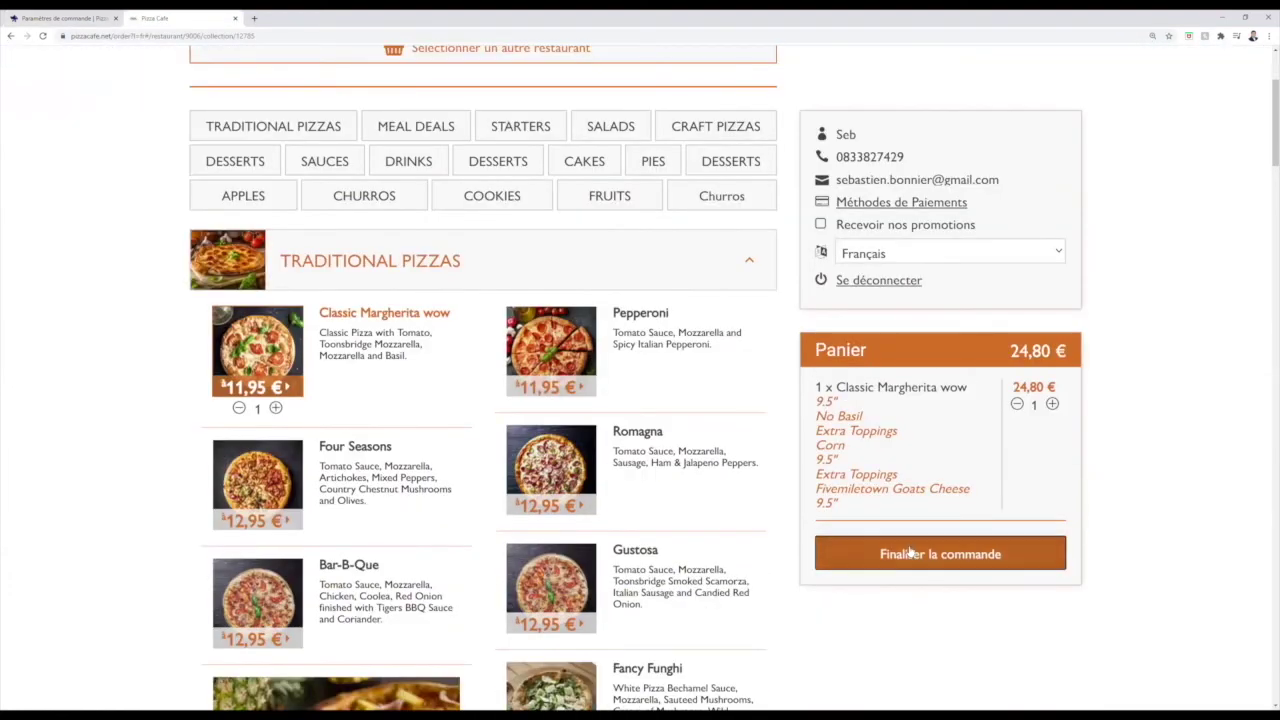
{"action": "left_click", "coordinate": [907, 549]}
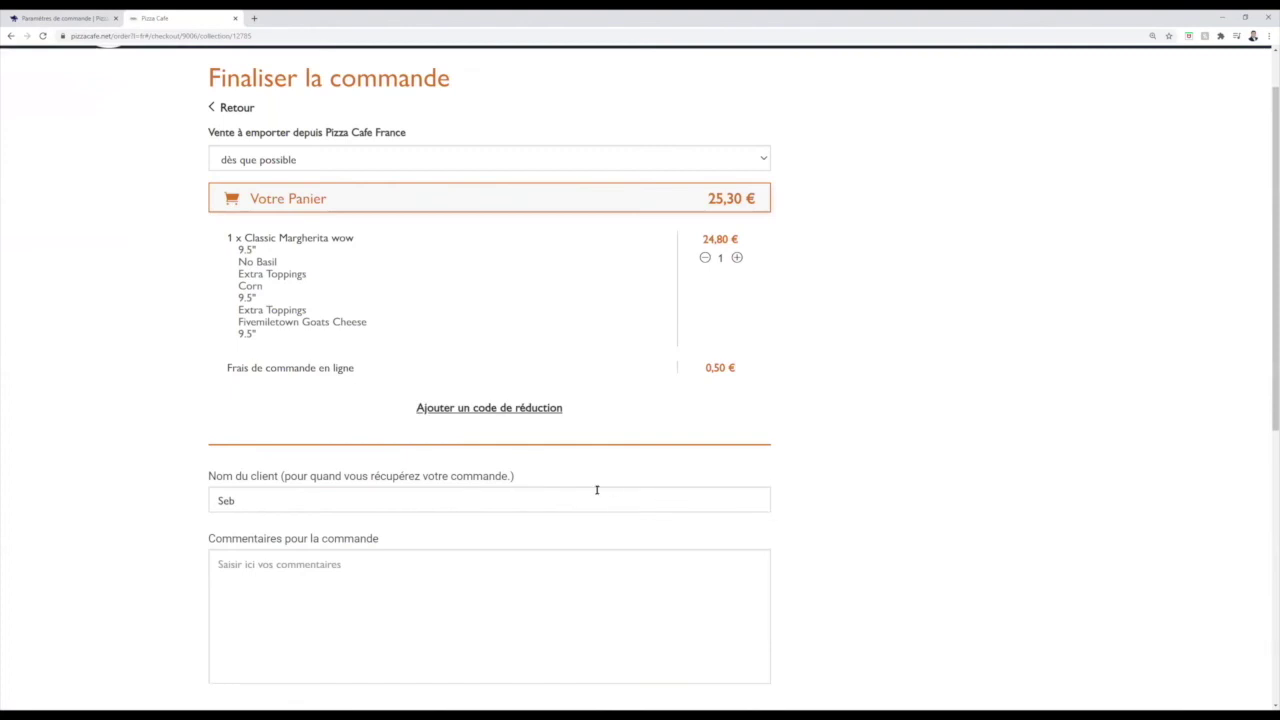
{"action": "scroll", "coordinate": [446, 539], "scroll_direction": "down", "scroll_amount": 2}
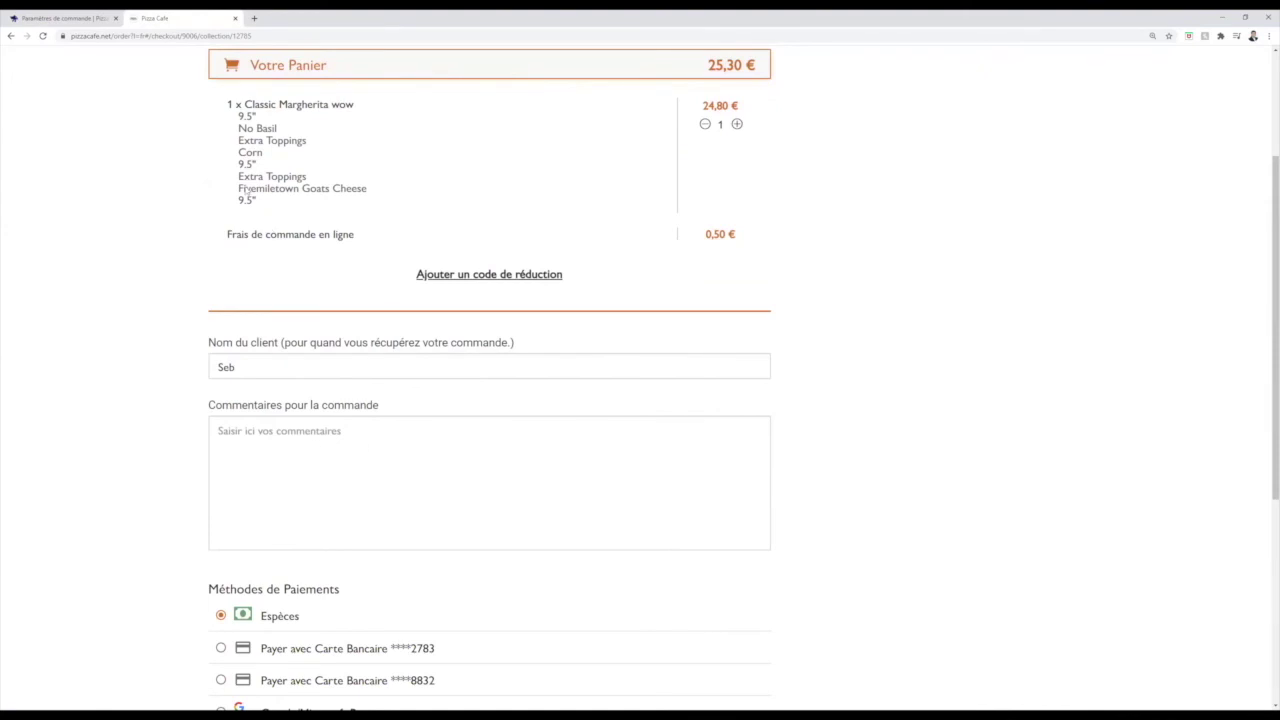
- Switch back to the Flipdish portal and open the delivery settings of the Pizza Cafe France store
{"action": "left_click", "coordinate": [60, 17]}
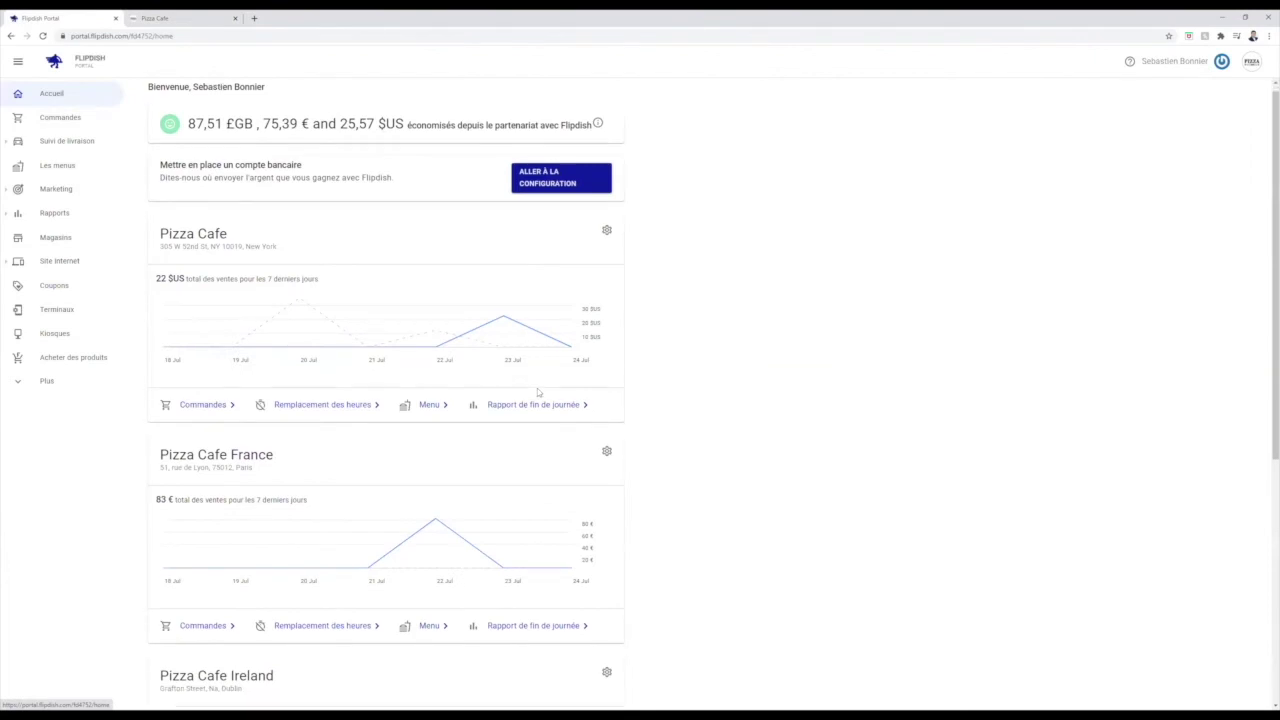
{"action": "scroll", "coordinate": [537, 390], "scroll_direction": "down", "scroll_amount": 2}
{"action": "scroll", "coordinate": [540, 393], "scroll_direction": "down", "scroll_amount": 1}
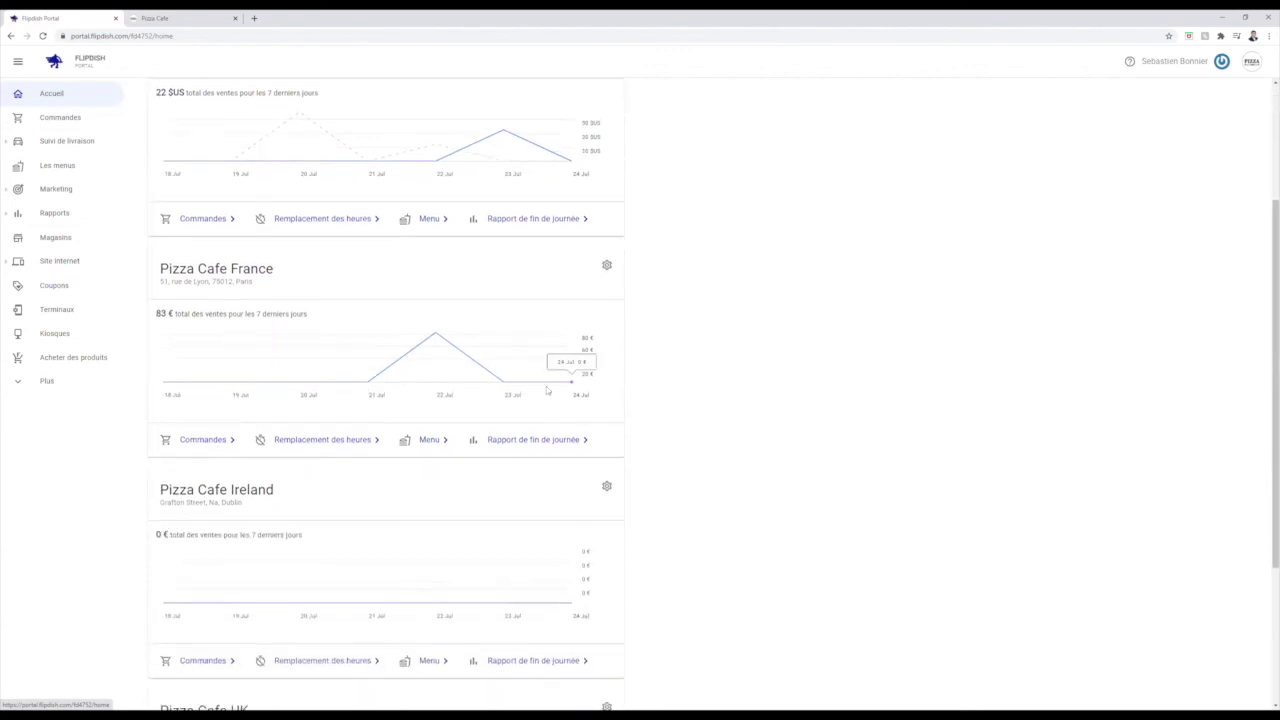
{"action": "left_click", "coordinate": [607, 261]}
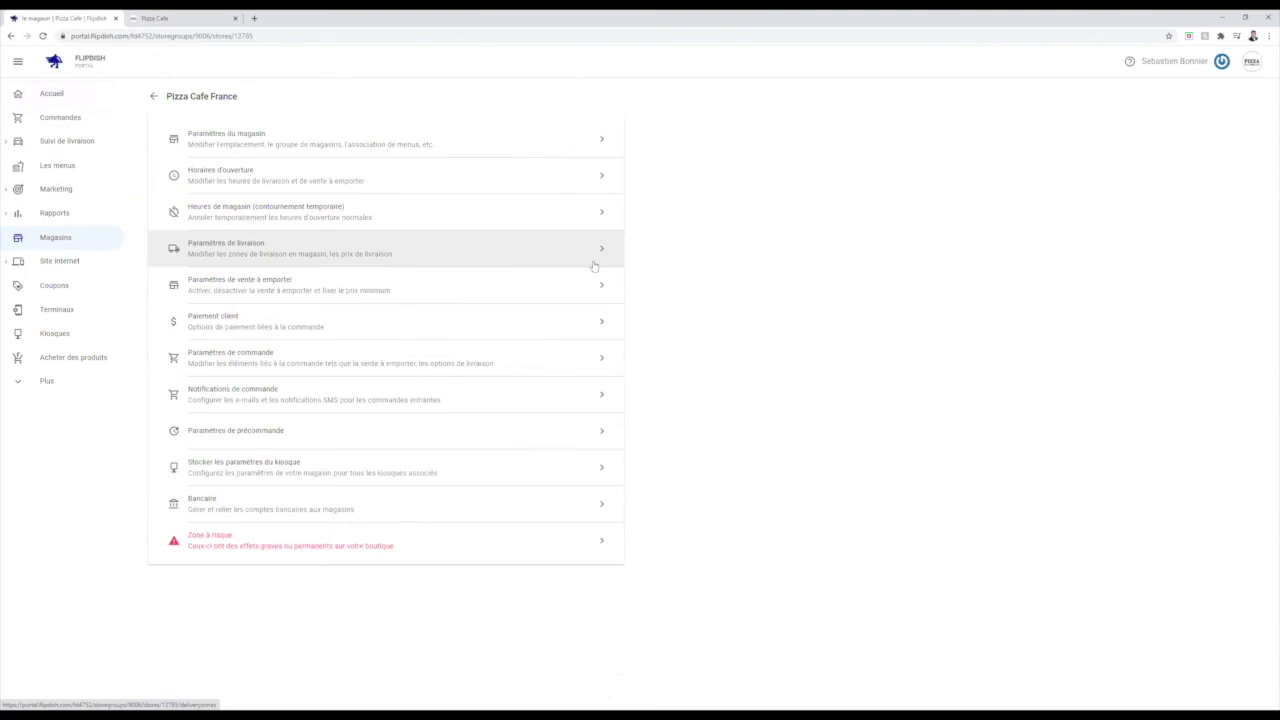
{"action": "left_click", "coordinate": [462, 264]}
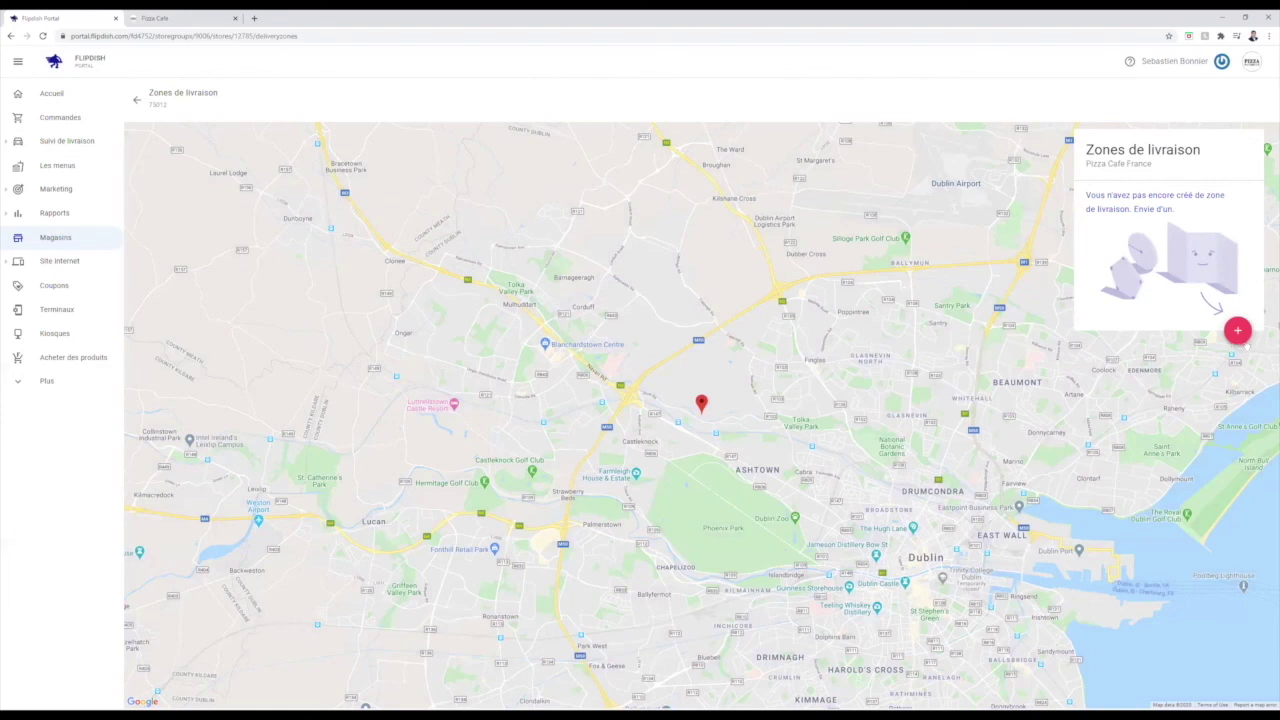
- Add a circular delivery zone with a minimum order of €1 and a delivery fee of €2
{"action": "left_click", "coordinate": [1240, 340]}
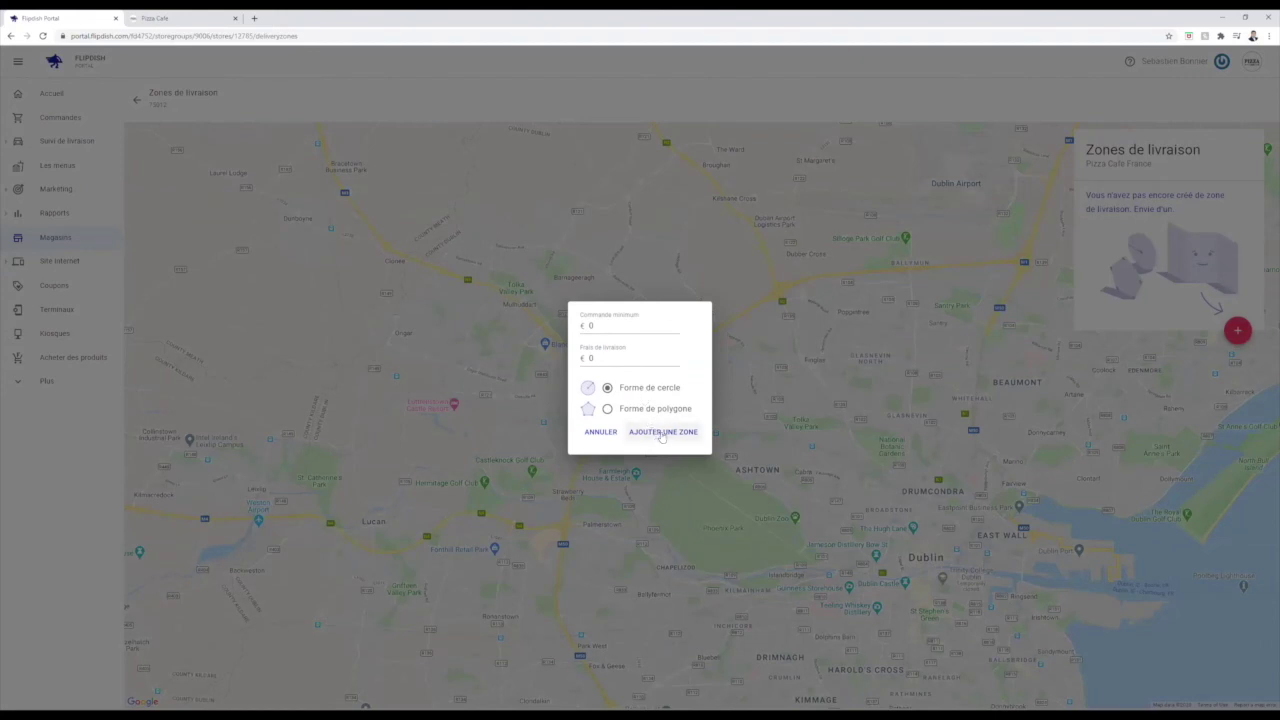
{"action": "left_click", "coordinate": [604, 327]}
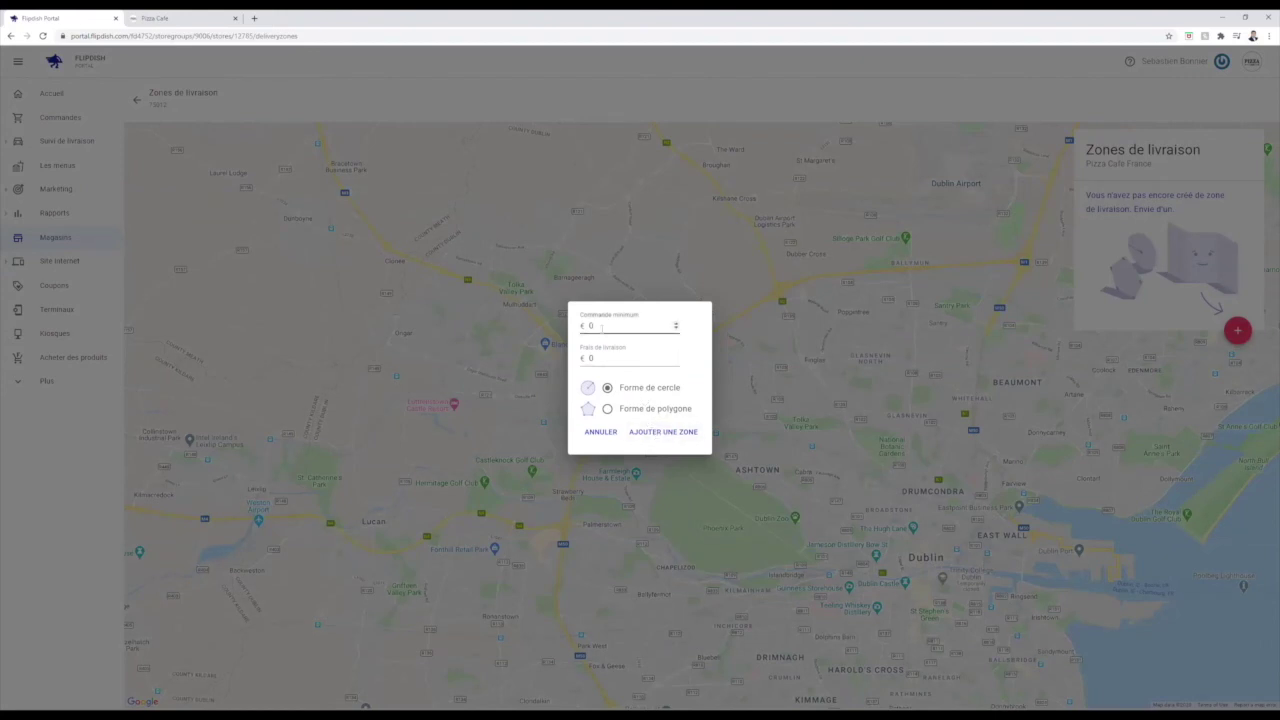
{"action": "double_click", "coordinate": [604, 326]}
{"action": "type", "text": "1"}
{"action": "double_click", "coordinate": [609, 359]}
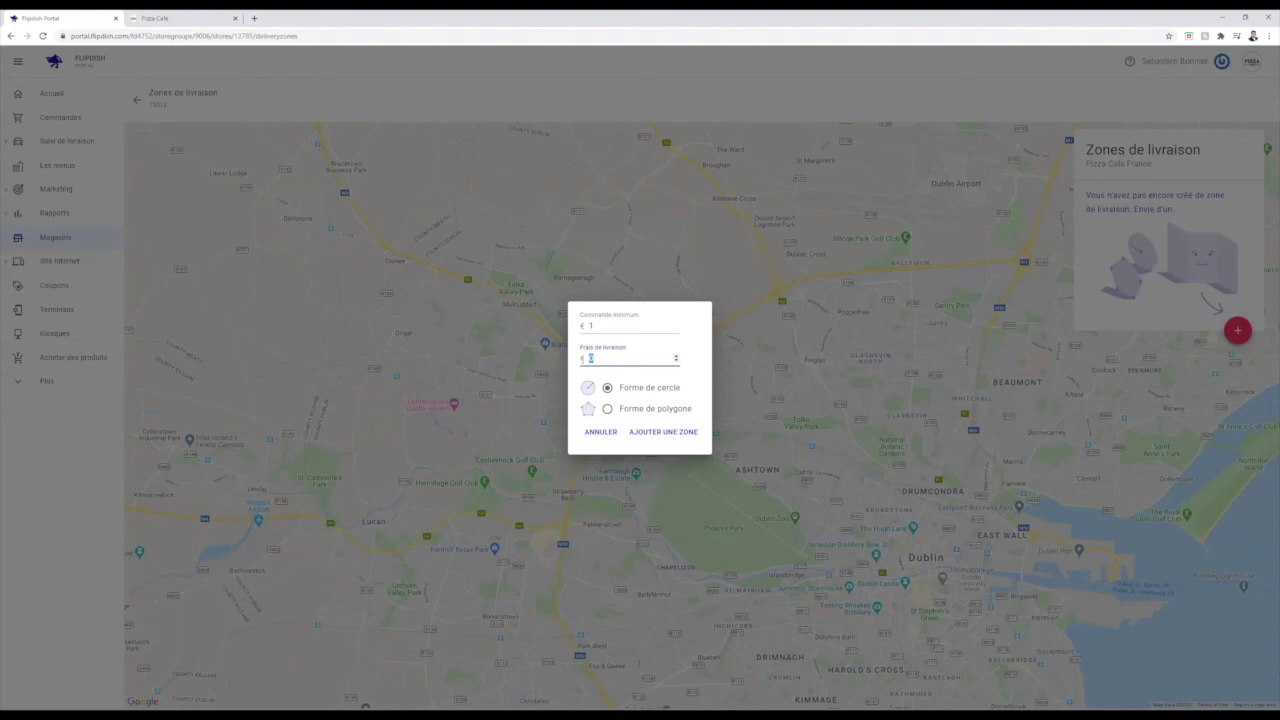
{"action": "type", "text": "2"}
{"action": "left_click", "coordinate": [663, 431]}
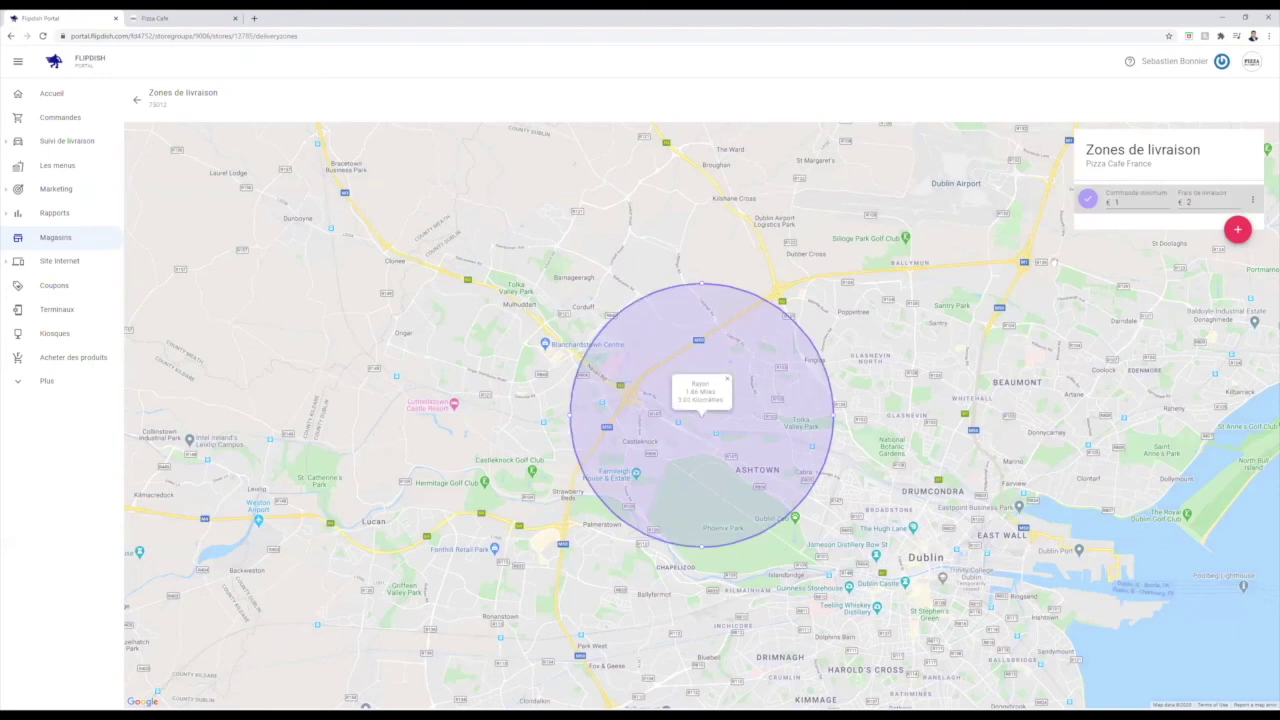
- Add a polygon delivery zone with a minimum order of €10 and a delivery fee of €5
{"action": "left_click", "coordinate": [1238, 231]}
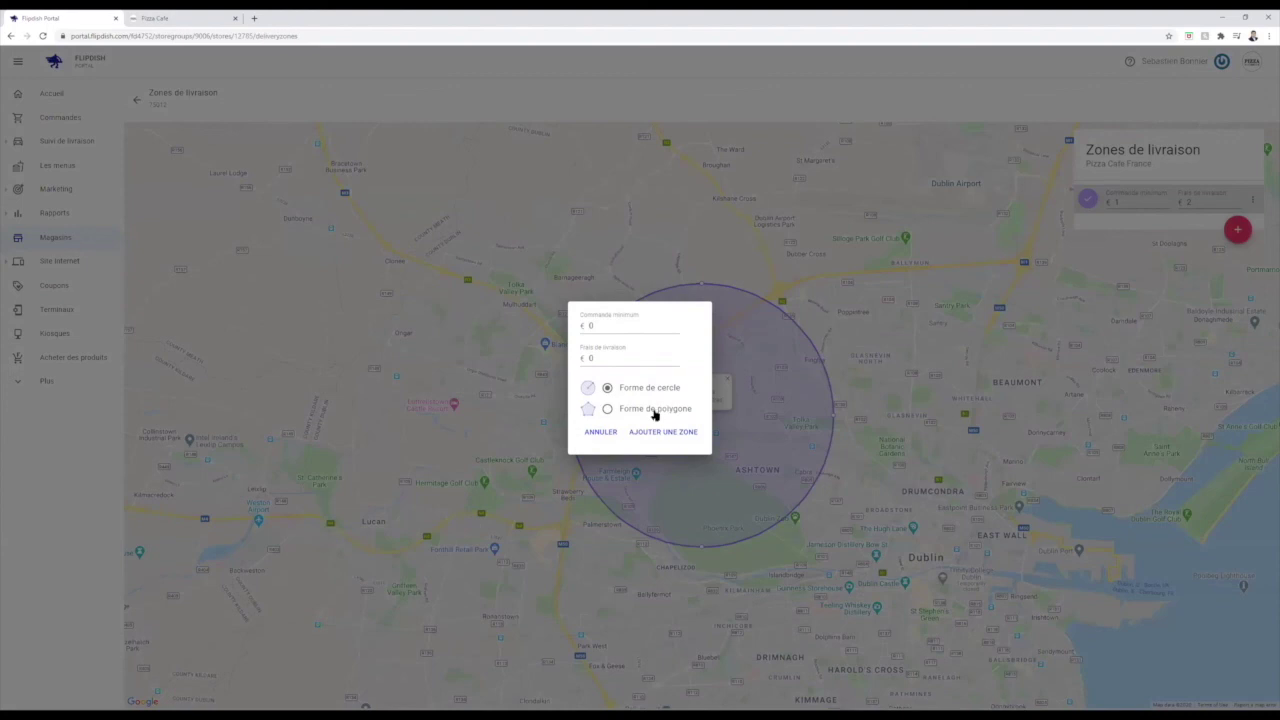
{"action": "left_click", "coordinate": [586, 322]}
{"action": "double_click", "coordinate": [582, 325]}
{"action": "type", "text": "10"}
{"action": "left_click", "coordinate": [590, 358]}
{"action": "double_click", "coordinate": [590, 358]}
{"action": "type", "text": "5"}
{"action": "left_click", "coordinate": [658, 410]}
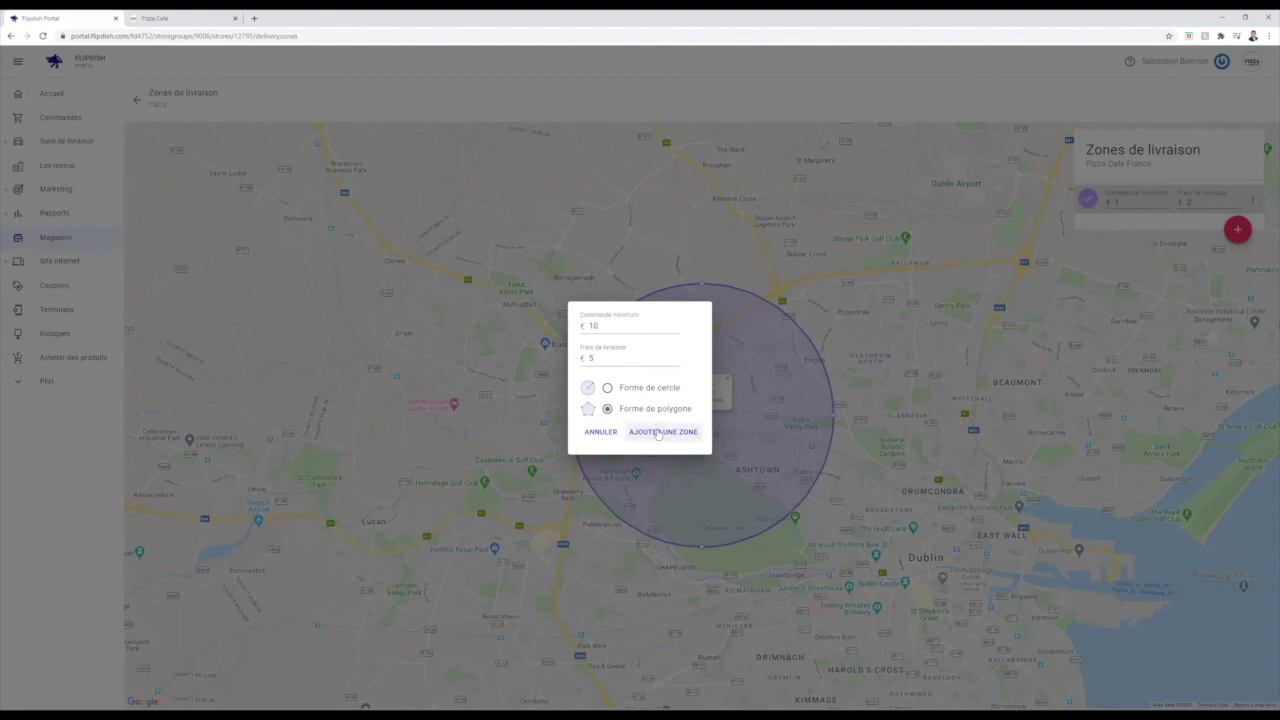
{"action": "left_click", "coordinate": [658, 432]}
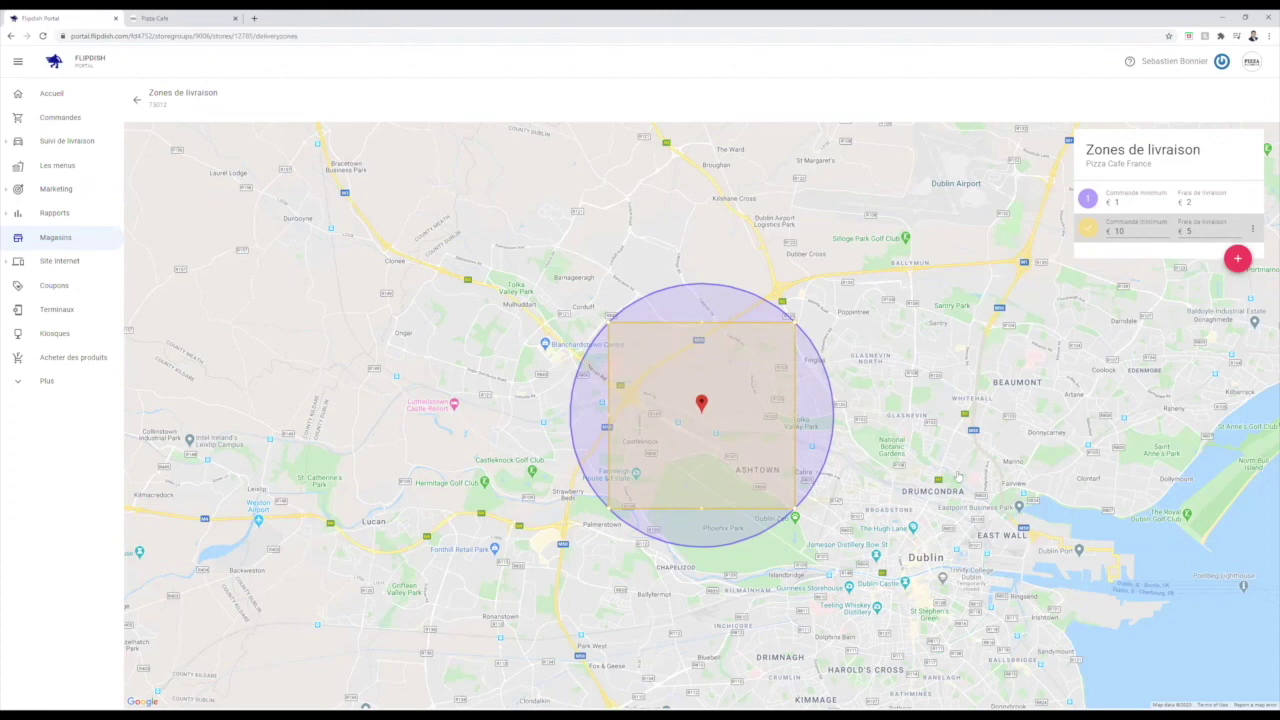
- Stretch the polygon delivery zone eastward to Clontarf and southeast across central Dublin
{"action": "left_click_drag", "start_coordinate": [1117, 497], "coordinate": [1115, 494]}
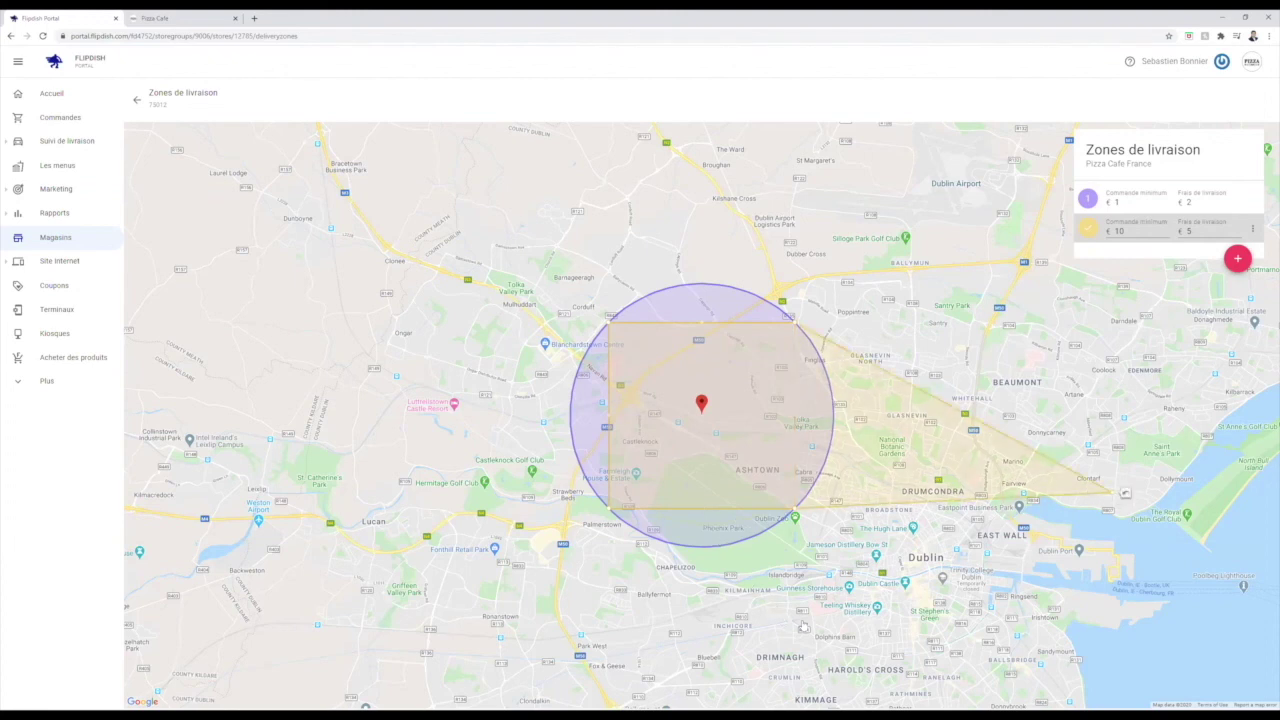
{"action": "left_click_drag", "start_coordinate": [980, 628], "coordinate": [975, 622]}
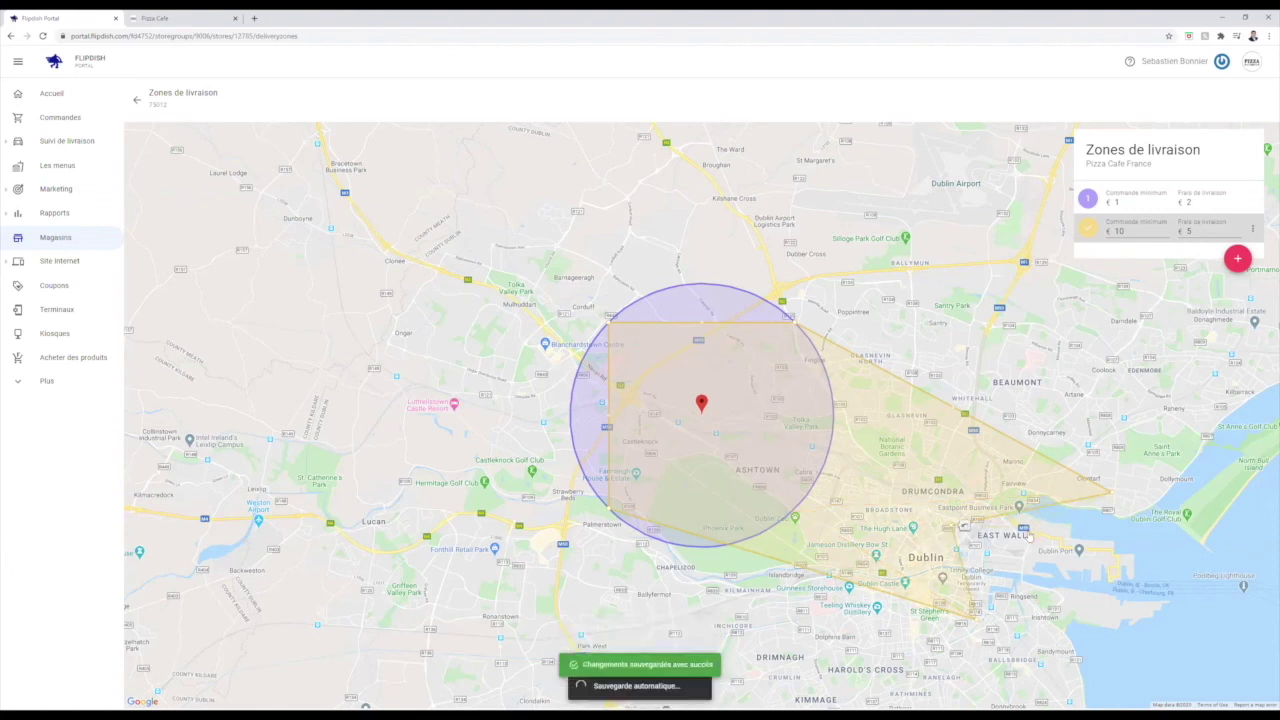
- Enlarge the circular zone to a radius of about 4.24 km and extend the polygon zone's northeastern edge beyond Beaumont
{"action": "left_click", "coordinate": [739, 295]}
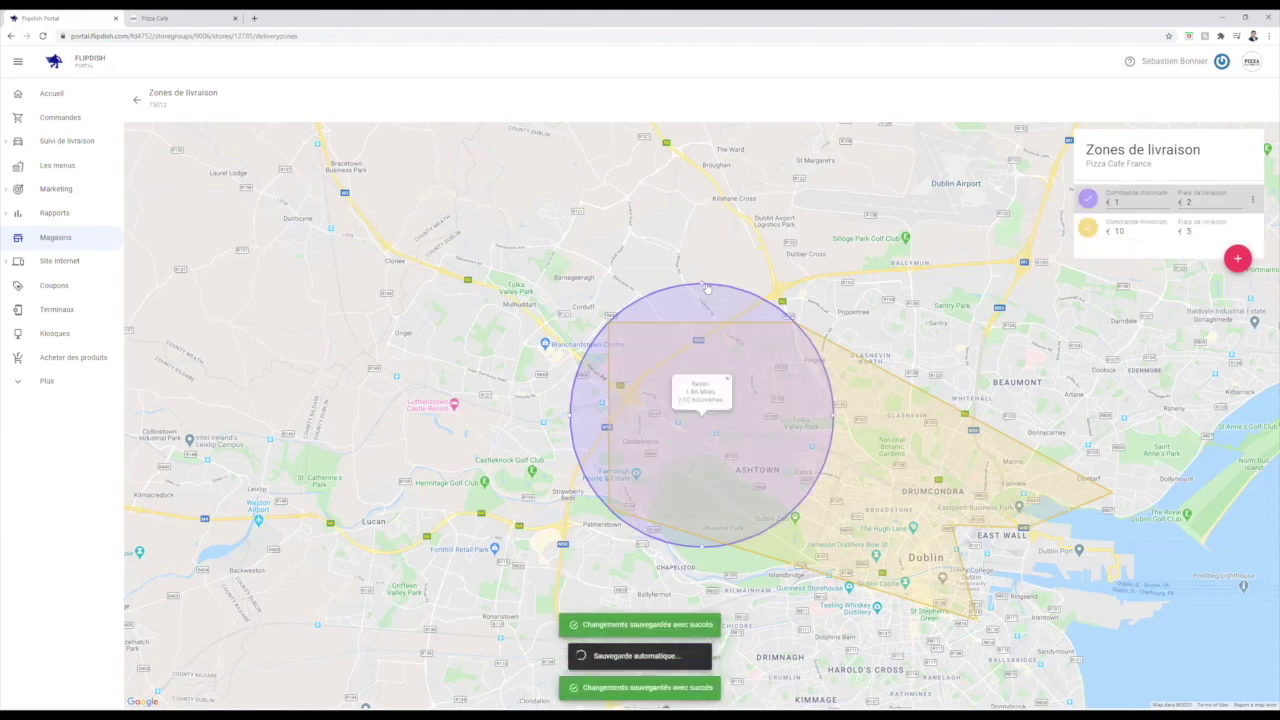
{"action": "left_click_drag", "start_coordinate": [701, 294], "coordinate": [702, 229]}
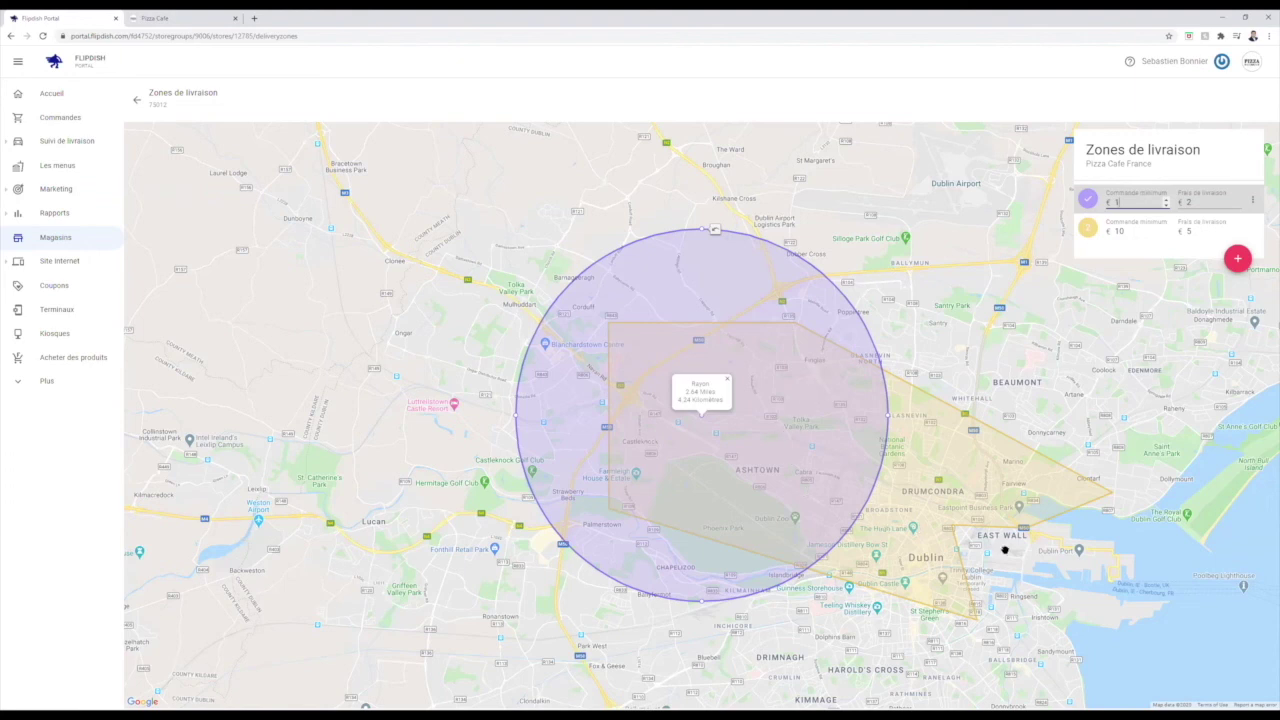
{"action": "left_click", "coordinate": [934, 403]}
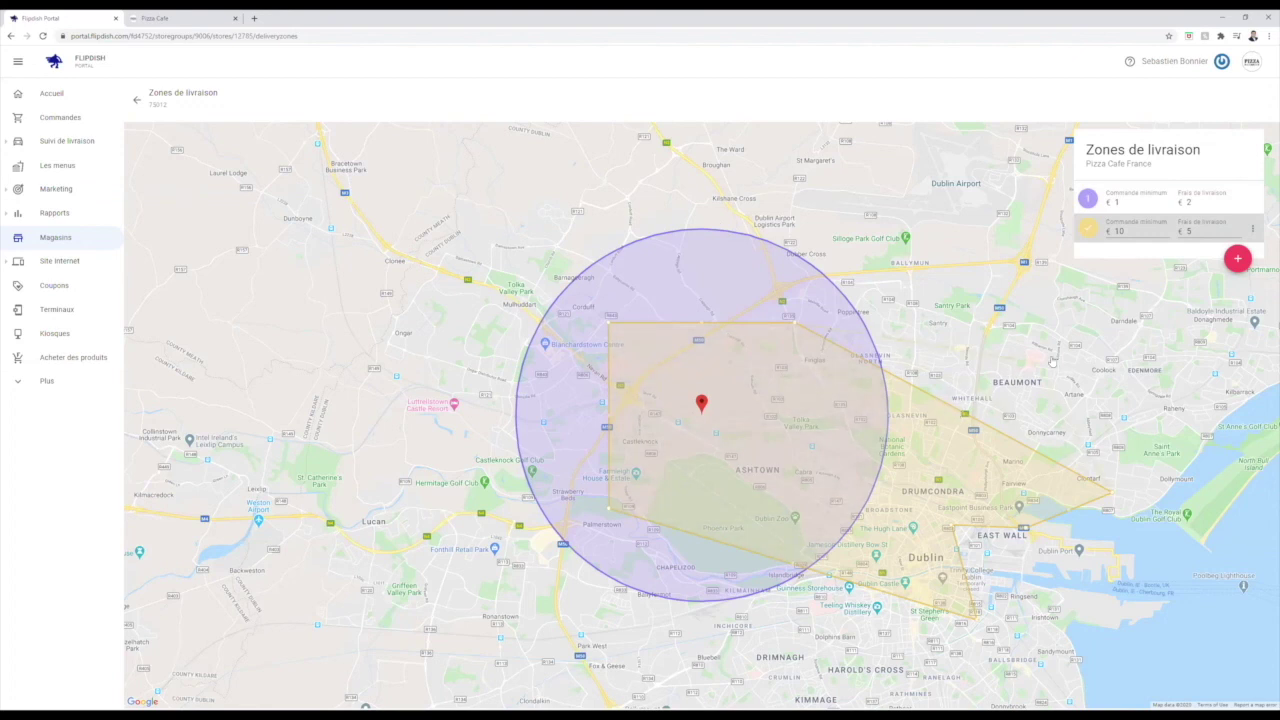
{"action": "left_click_drag", "start_coordinate": [1058, 357], "coordinate": [1060, 355]}
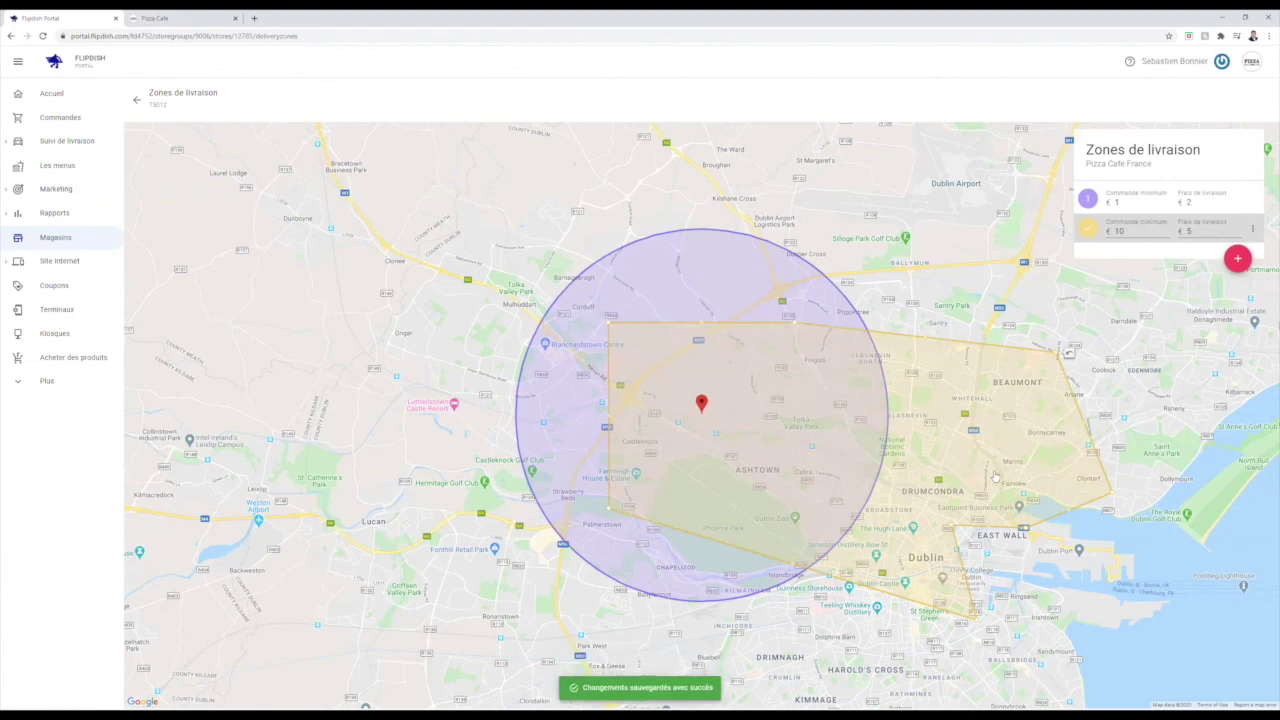
- Pull the polygon delivery zone's northwestern corner inward and extend its southern edge to the Bluebell area near Drimnagh
{"action": "left_click_drag", "start_coordinate": [611, 325], "coordinate": [654, 347]}
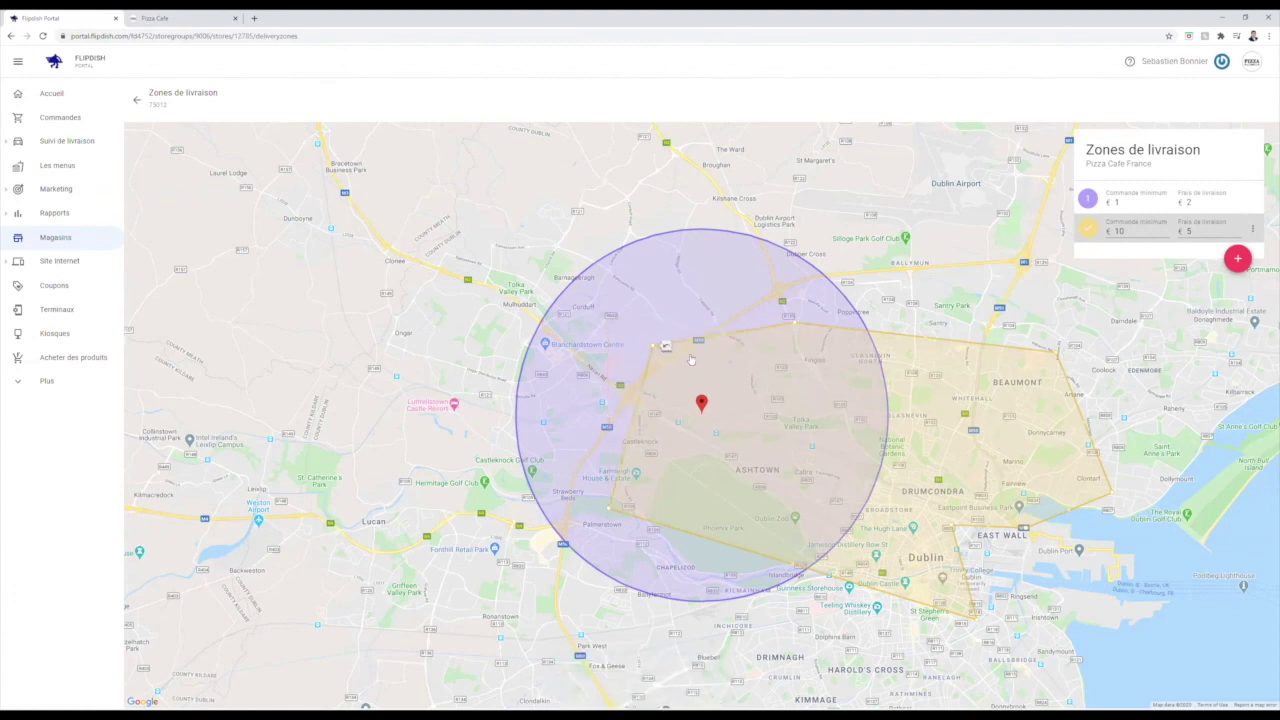
{"action": "left_click_drag", "start_coordinate": [790, 578], "coordinate": [731, 653]}
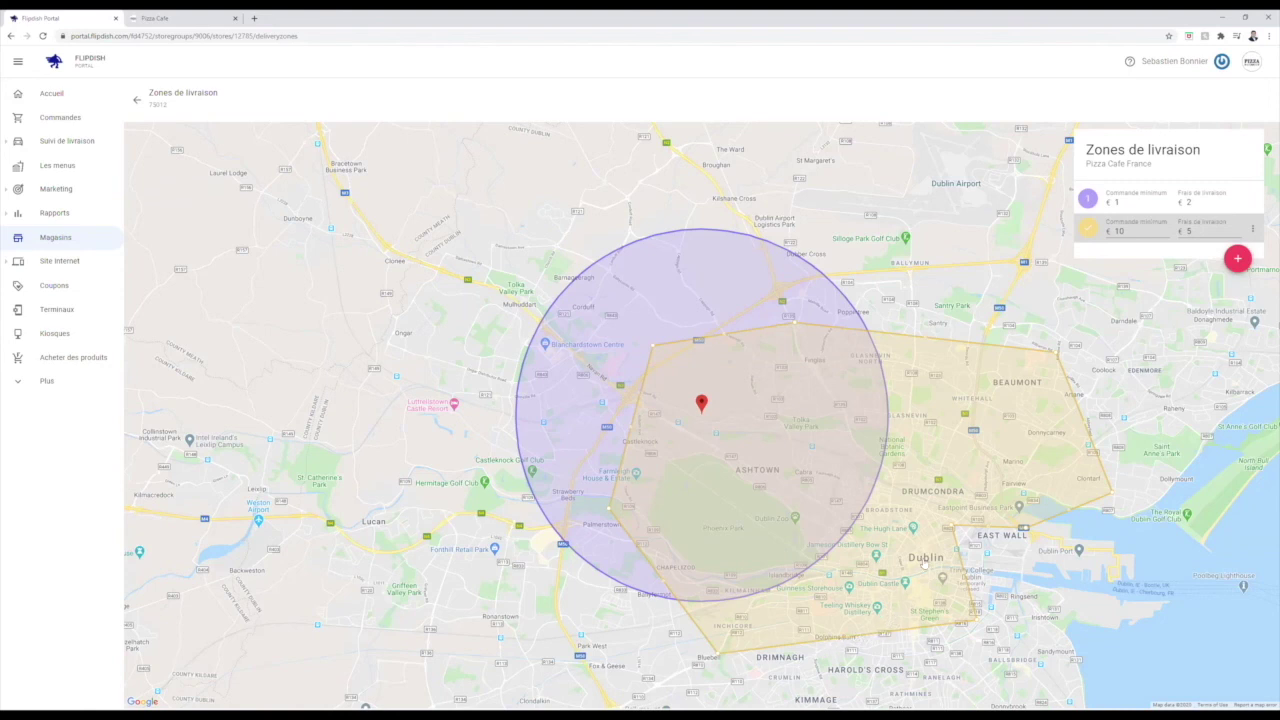
- Deactivate the polygon delivery zone and reactivate it
{"action": "left_click", "coordinate": [1254, 231]}
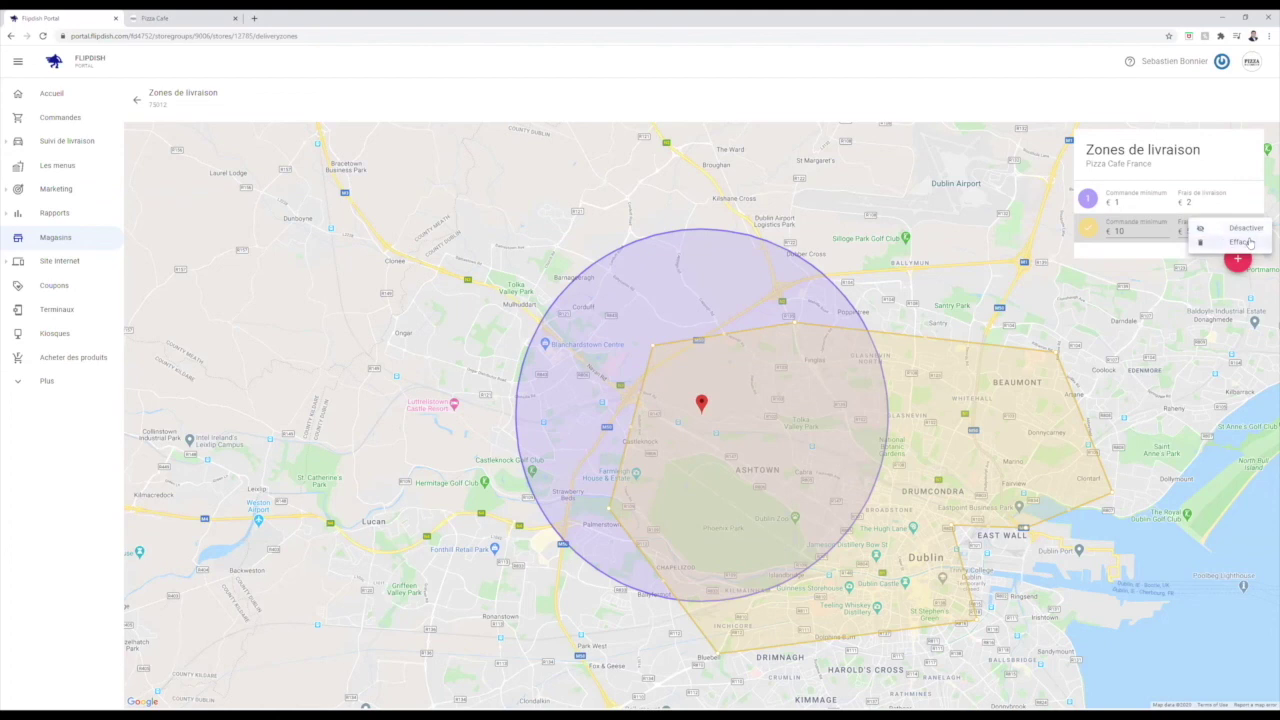
{"action": "left_click", "coordinate": [1250, 229]}
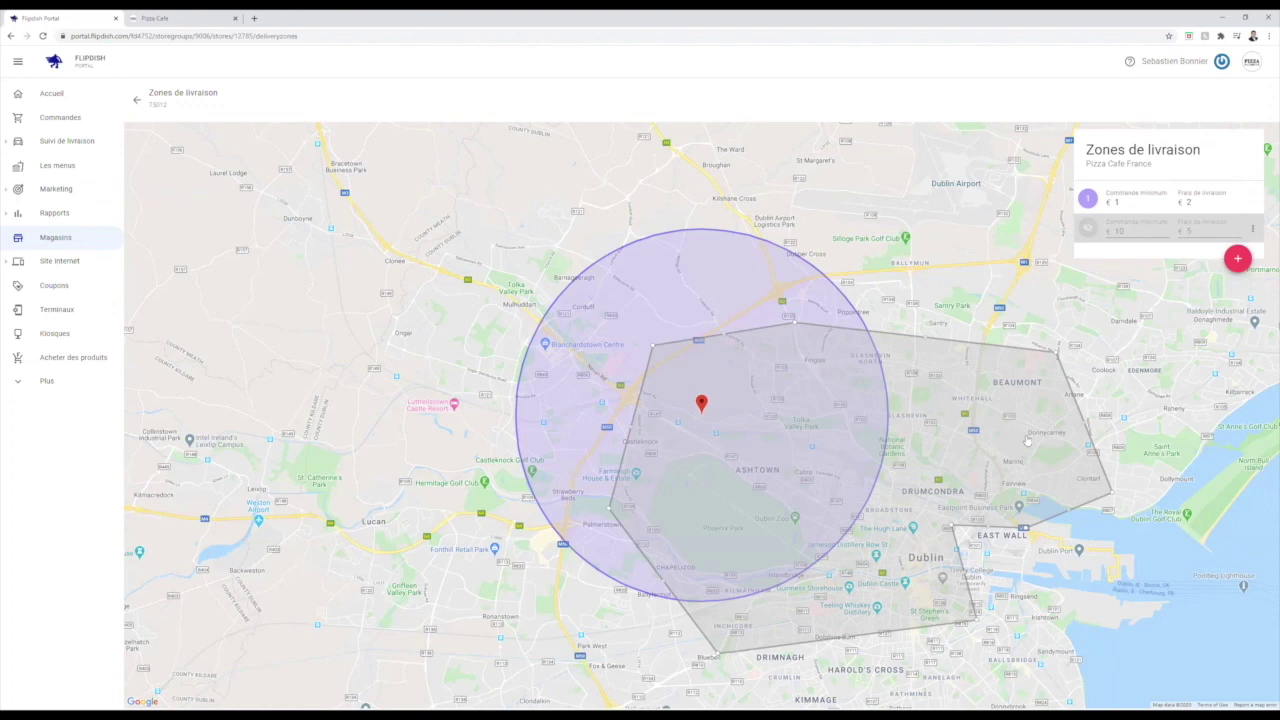
{"action": "left_click", "coordinate": [1254, 230]}
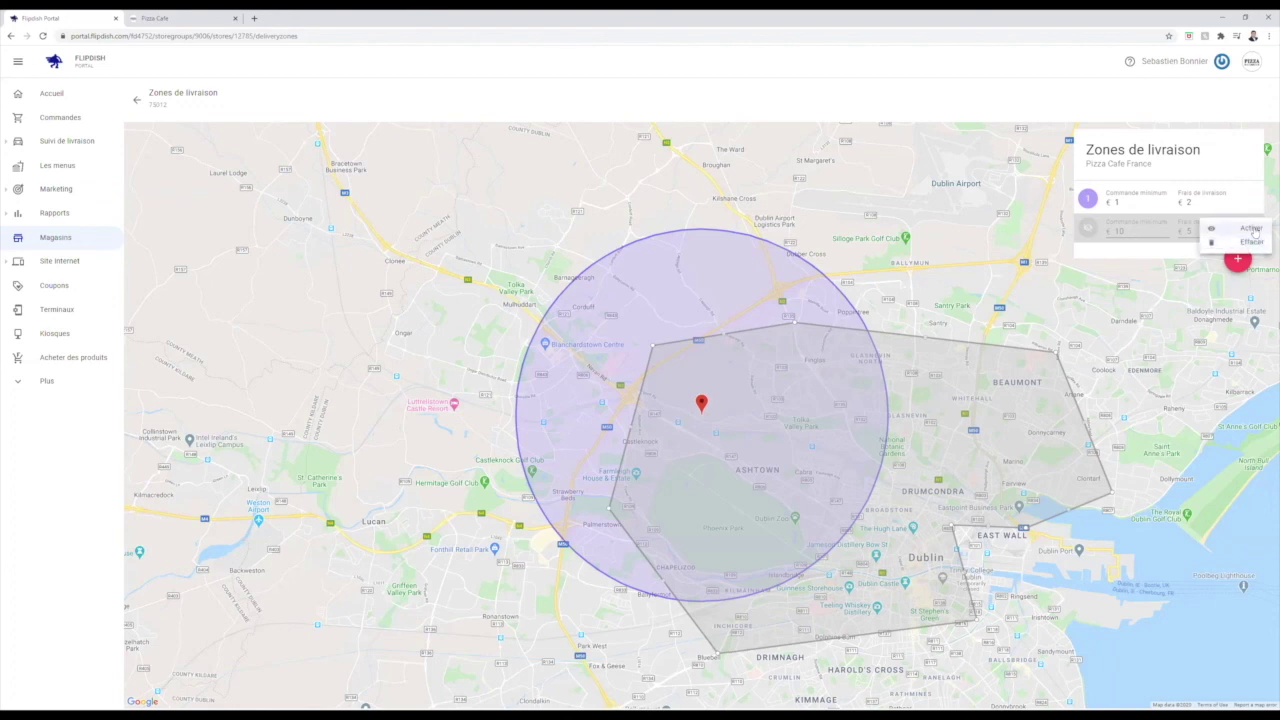
{"action": "left_click", "coordinate": [1252, 229]}
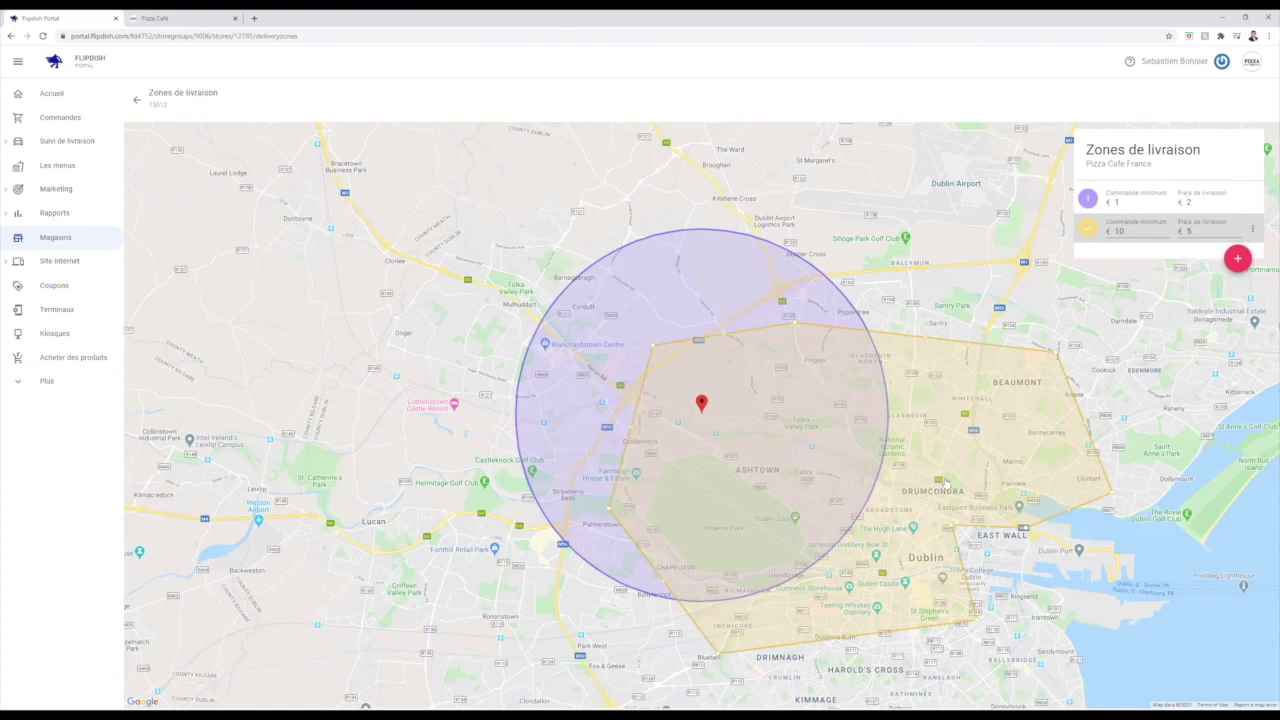
- Permanently delete the circular delivery zone with the €1 minimum order
{"action": "left_click", "coordinate": [789, 284]}
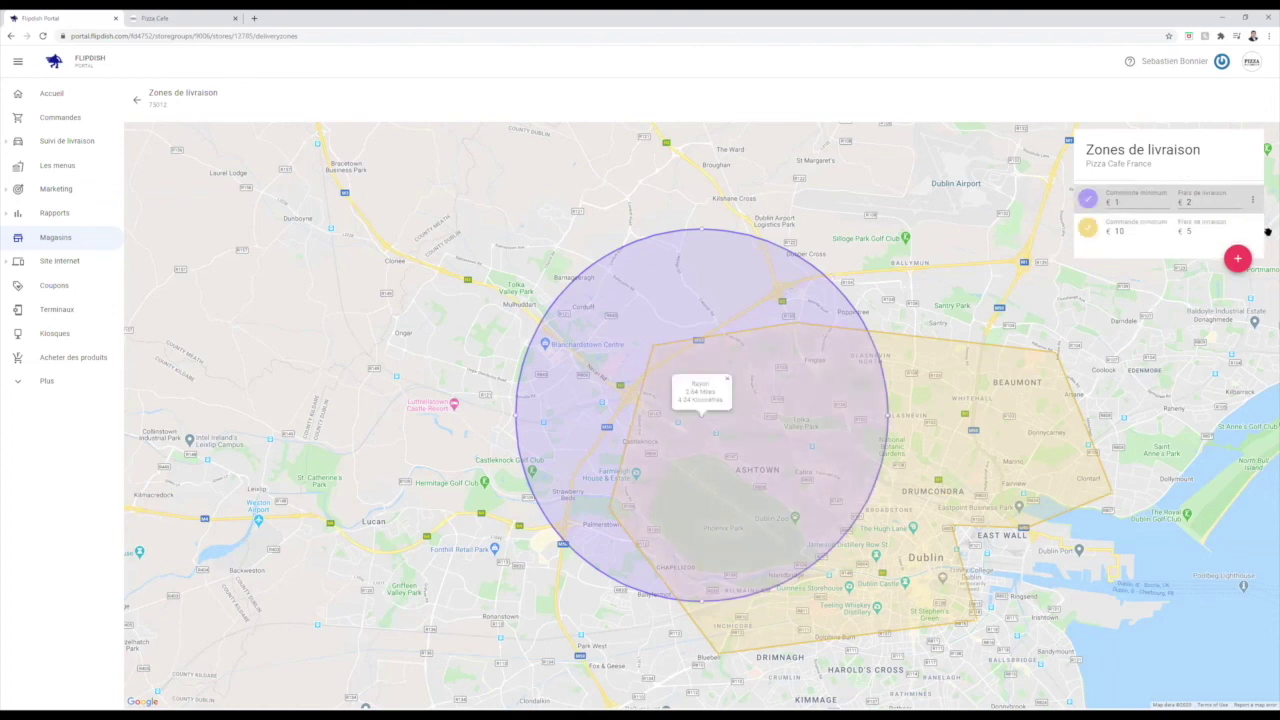
{"action": "left_click", "coordinate": [1254, 204]}
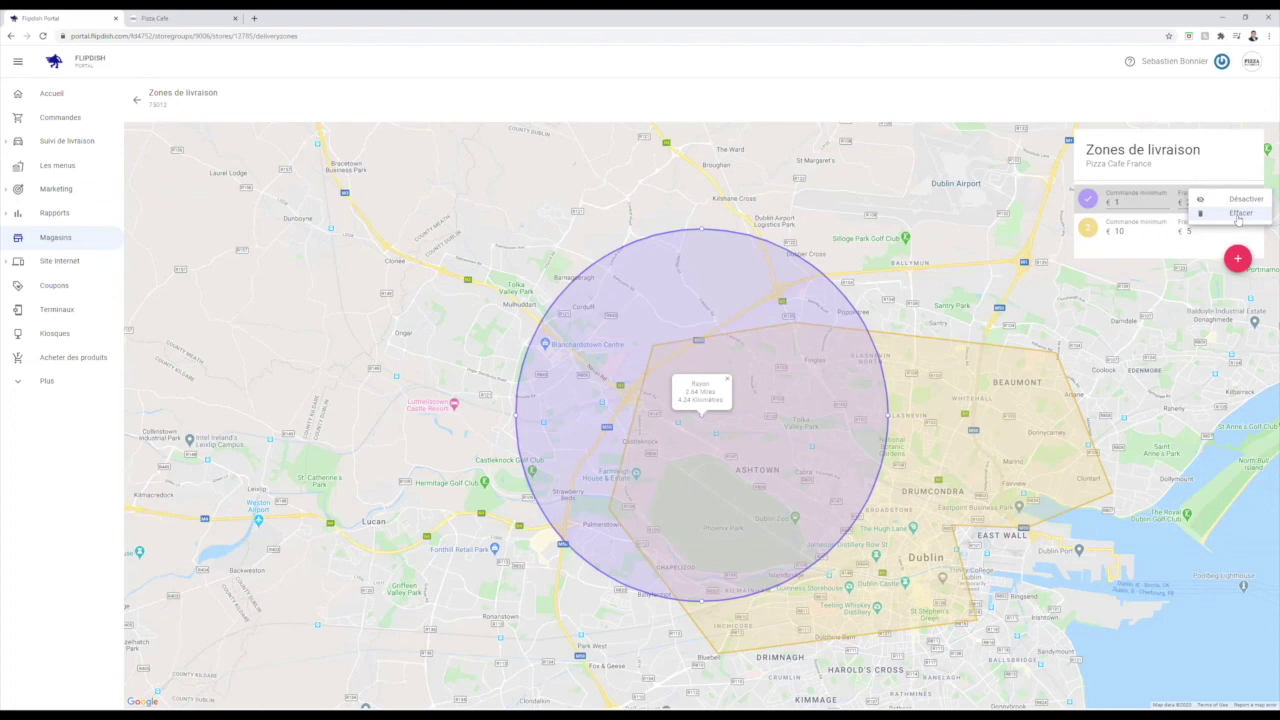
{"action": "left_click", "coordinate": [1239, 214]}
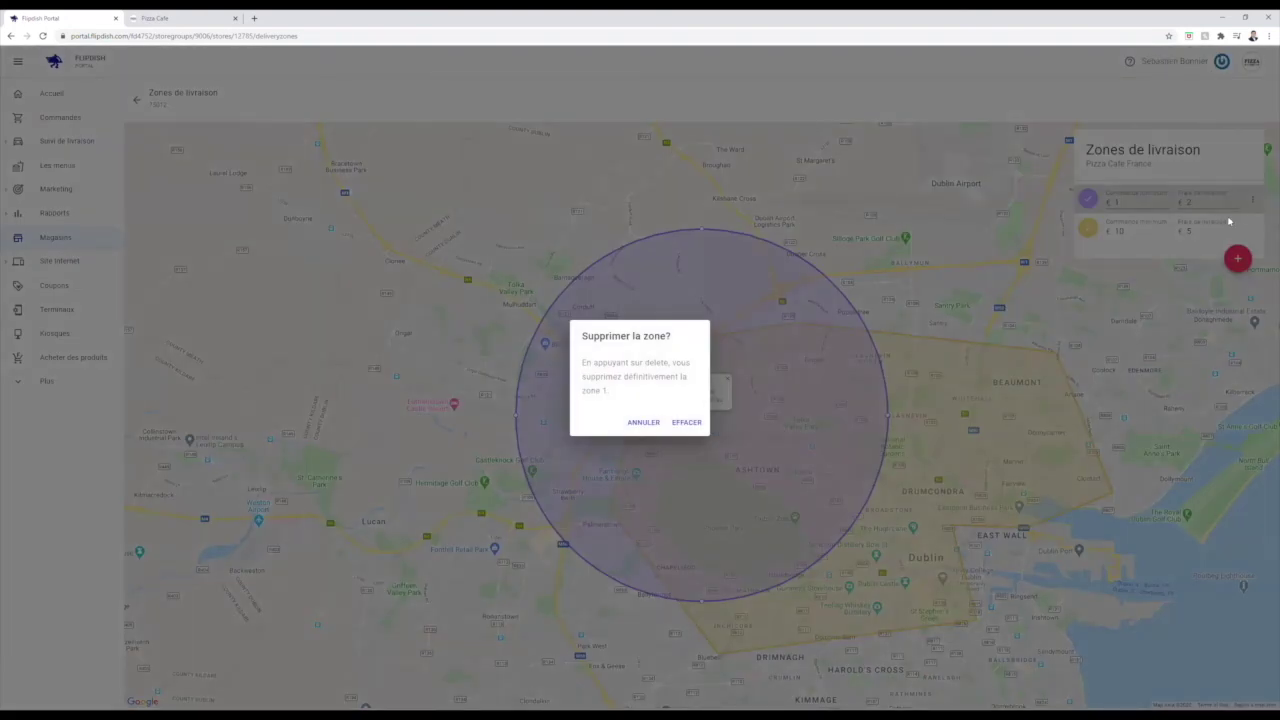
{"action": "left_click", "coordinate": [686, 423]}
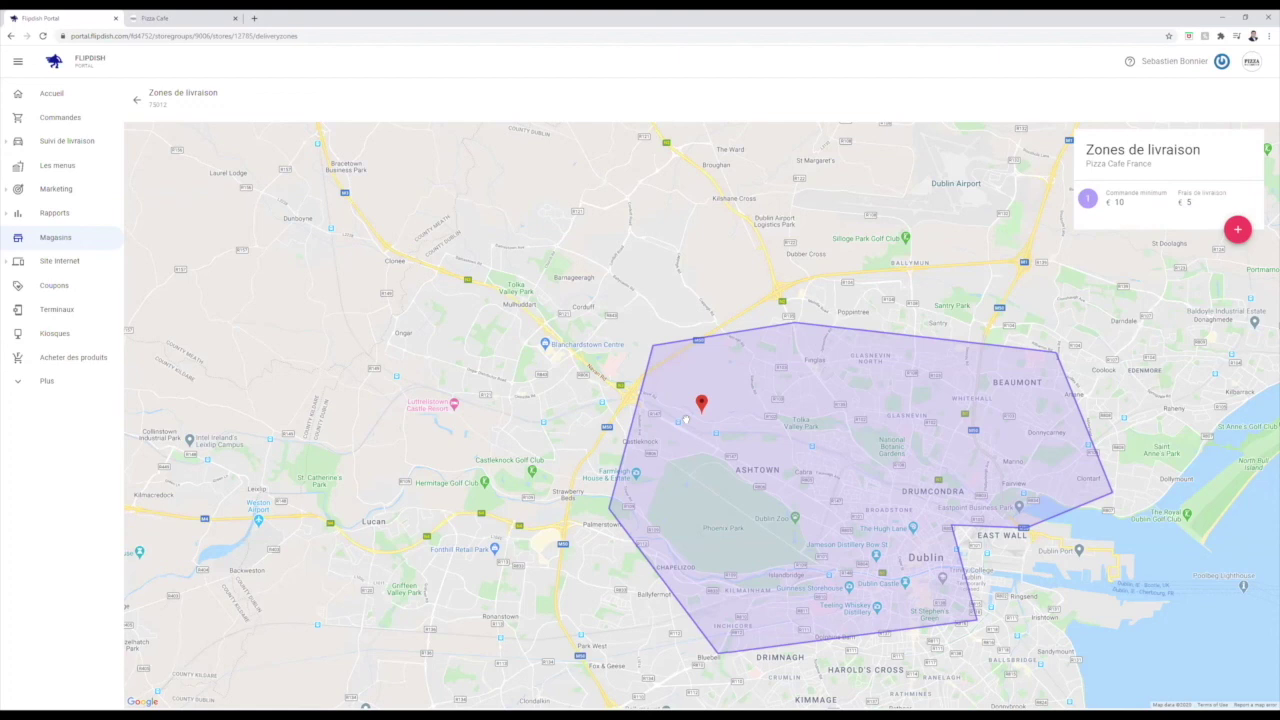
- Return to the home overview and open the end-of-day report for Pizza Cafe France
{"action": "left_click", "coordinate": [51, 93]}
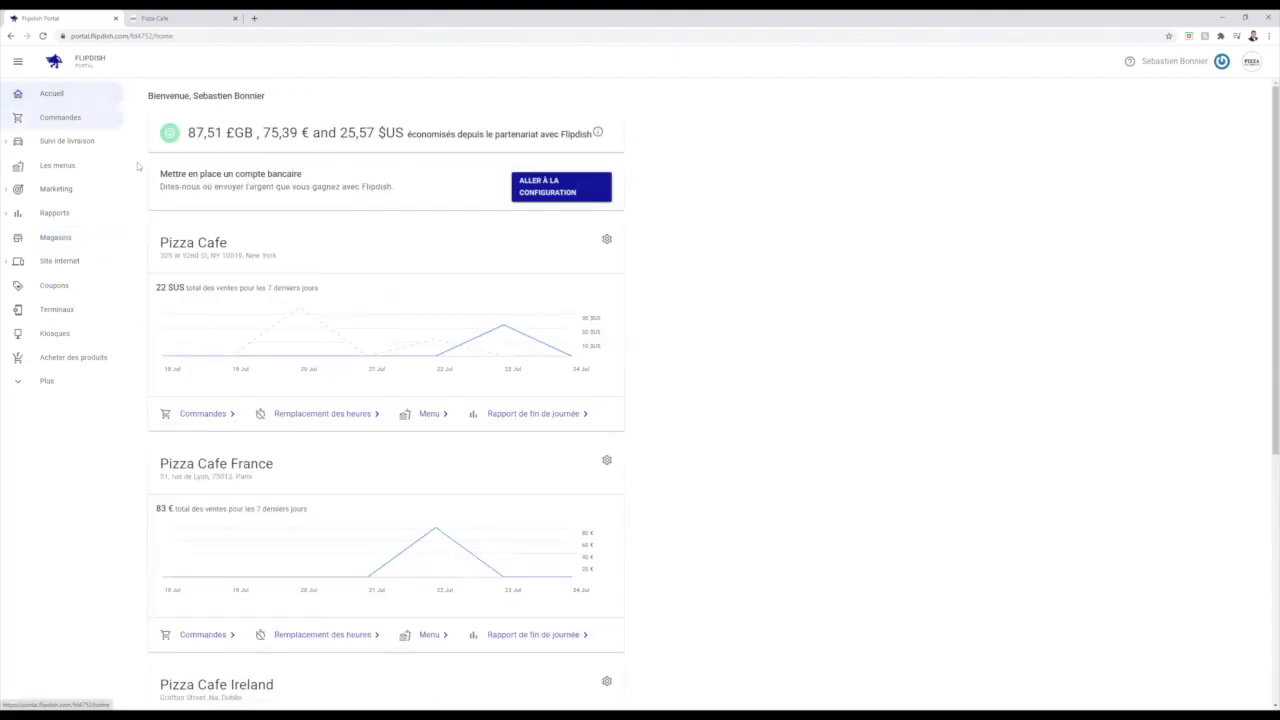
{"action": "mouse_move", "coordinate": [302, 364]}
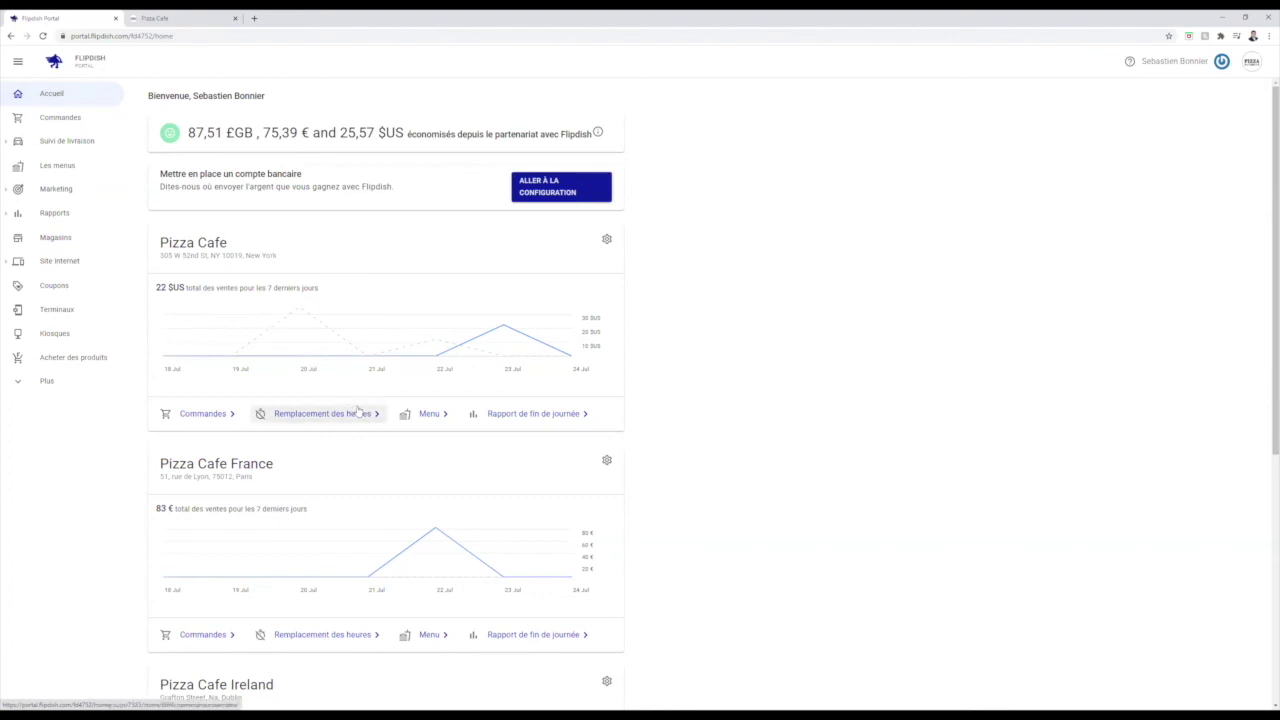
{"action": "scroll", "coordinate": [362, 410], "scroll_direction": "down", "scroll_amount": 1}
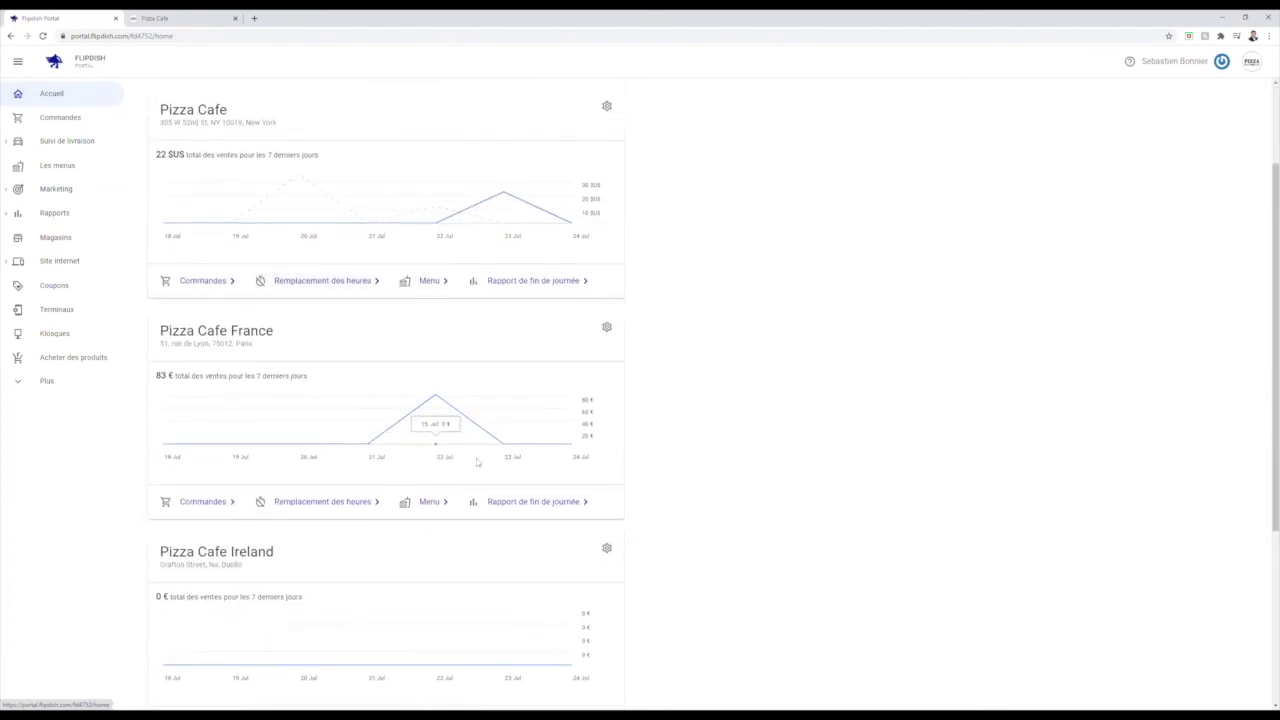
{"action": "left_click", "coordinate": [533, 502]}
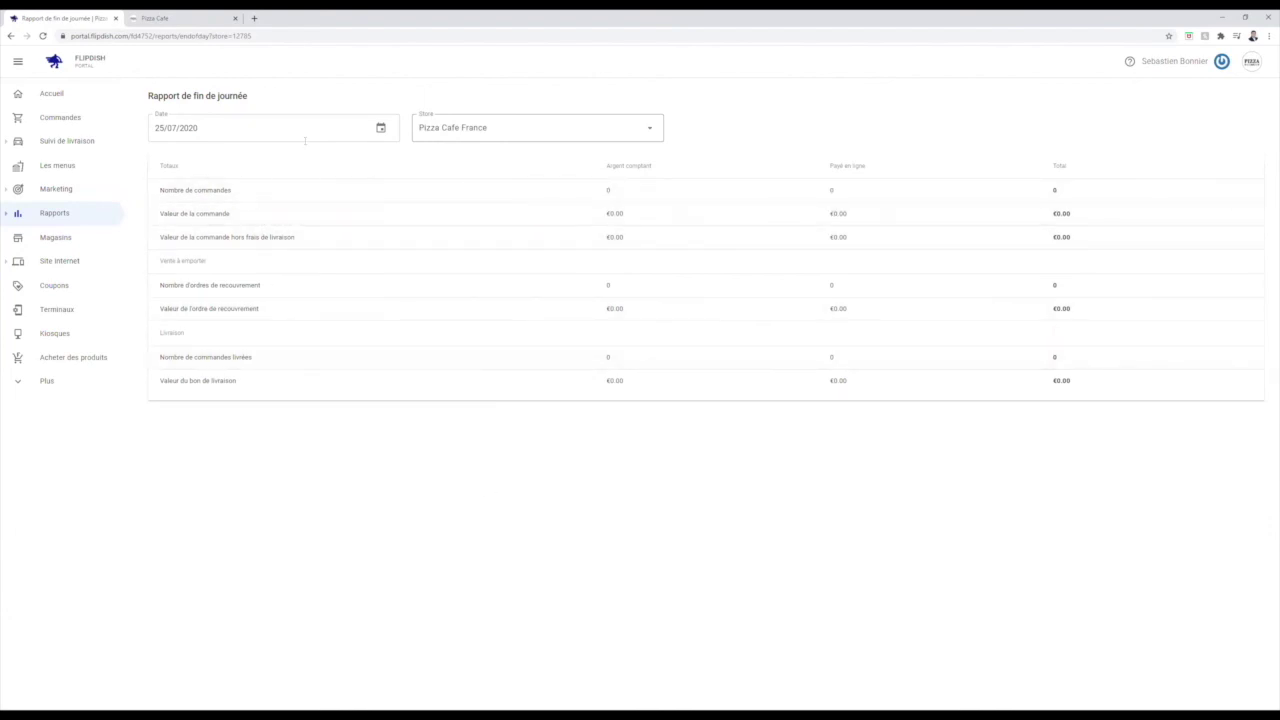
- Examine the date and store choices of the end-of-day report, keeping 25/07/2020 and Pizza Cafe France
{"action": "left_click", "coordinate": [380, 128]}
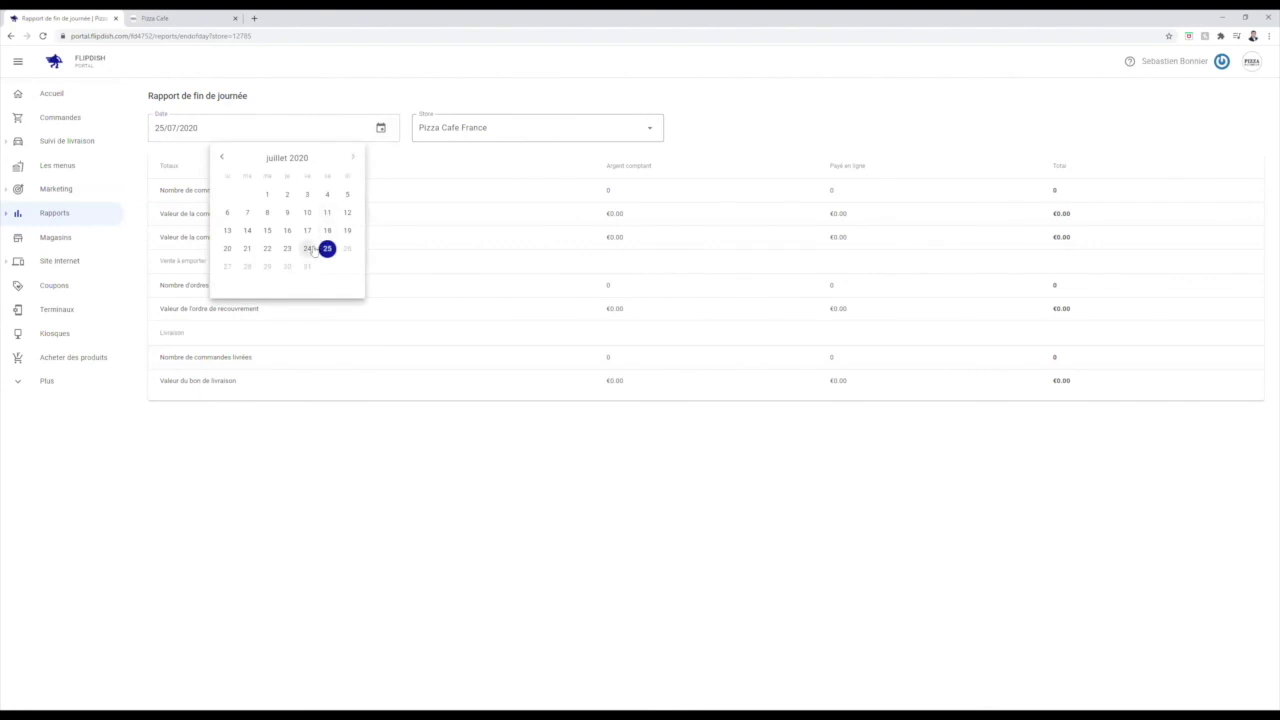
{"action": "left_click", "coordinate": [568, 120]}
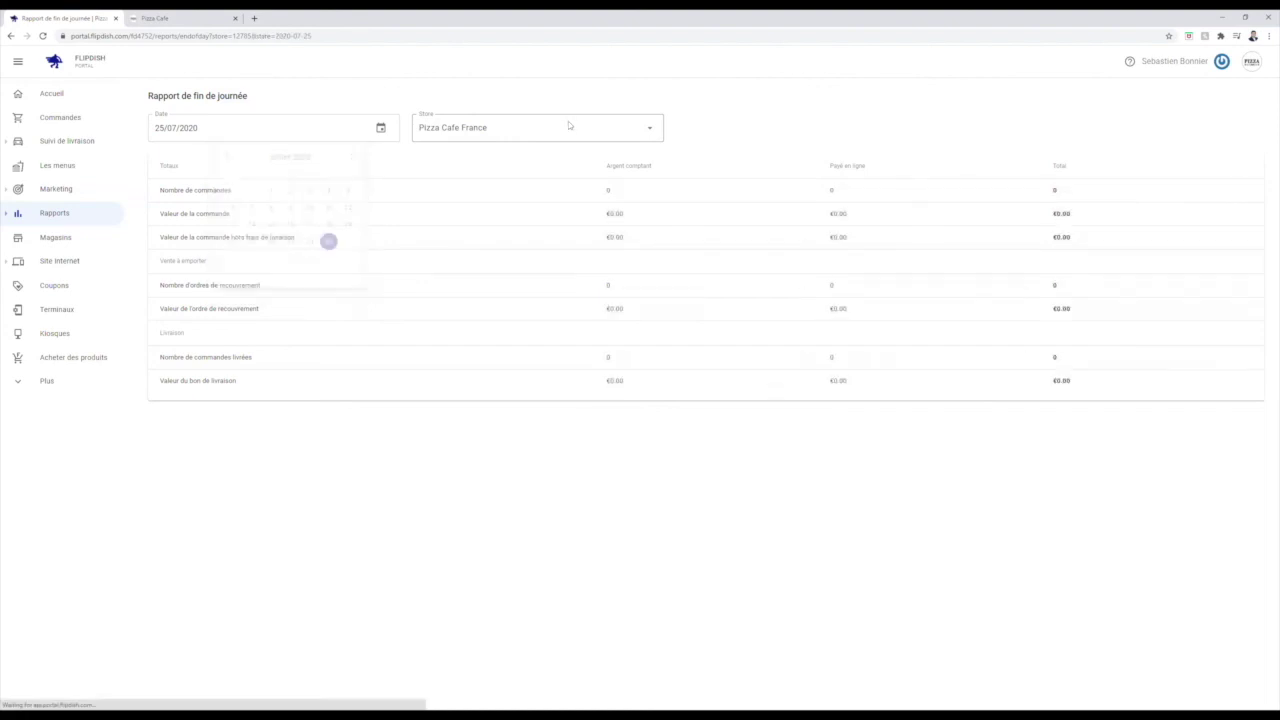
{"action": "left_click", "coordinate": [570, 122]}
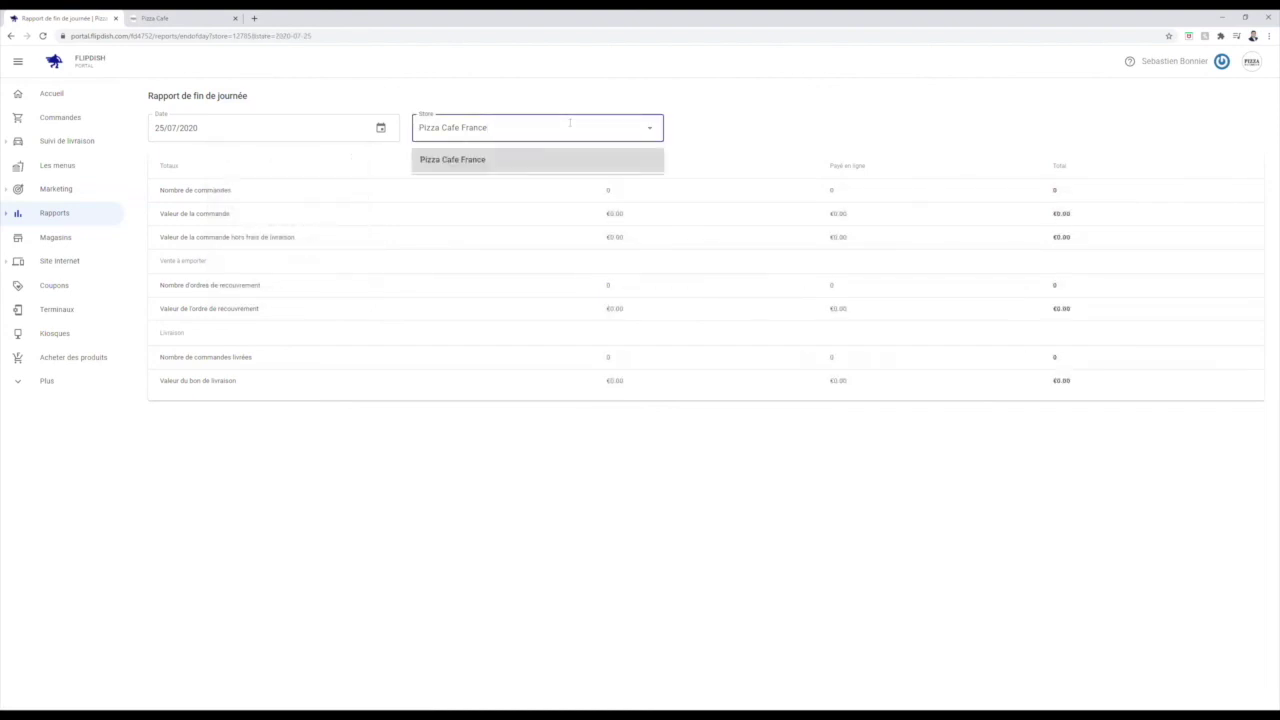
{"action": "left_click", "coordinate": [649, 131]}
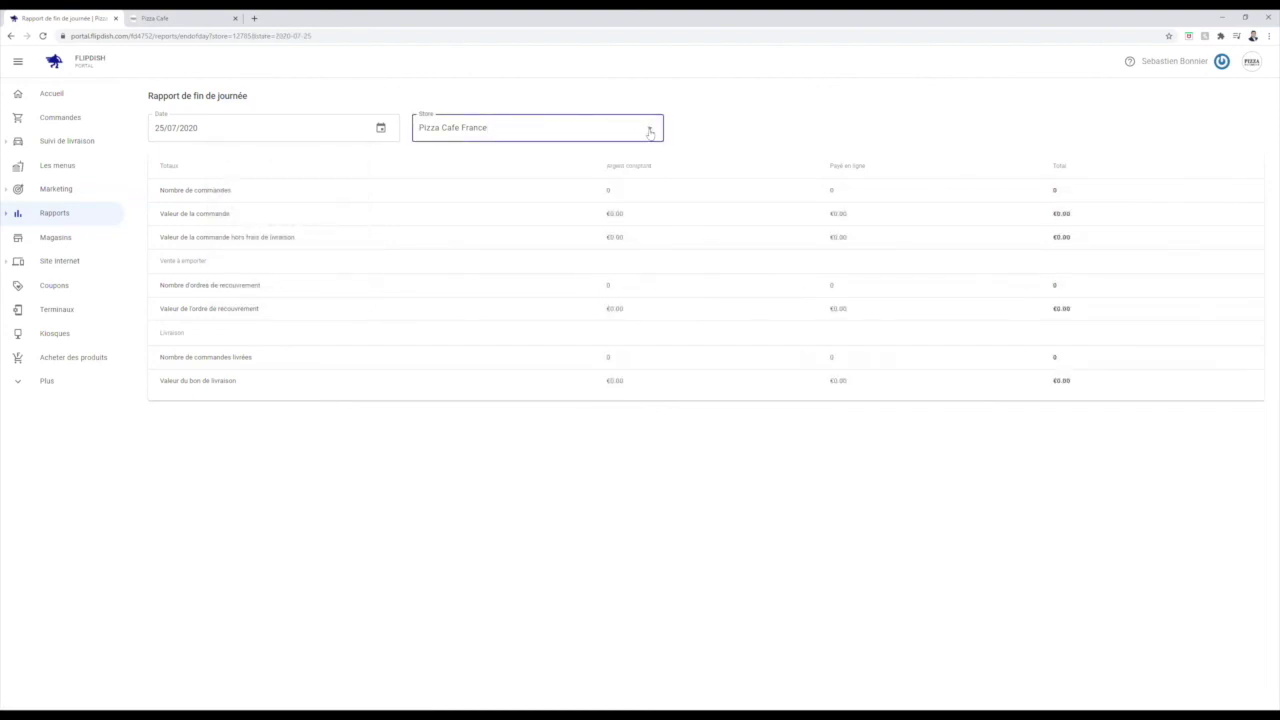
{"action": "left_click", "coordinate": [649, 131]}
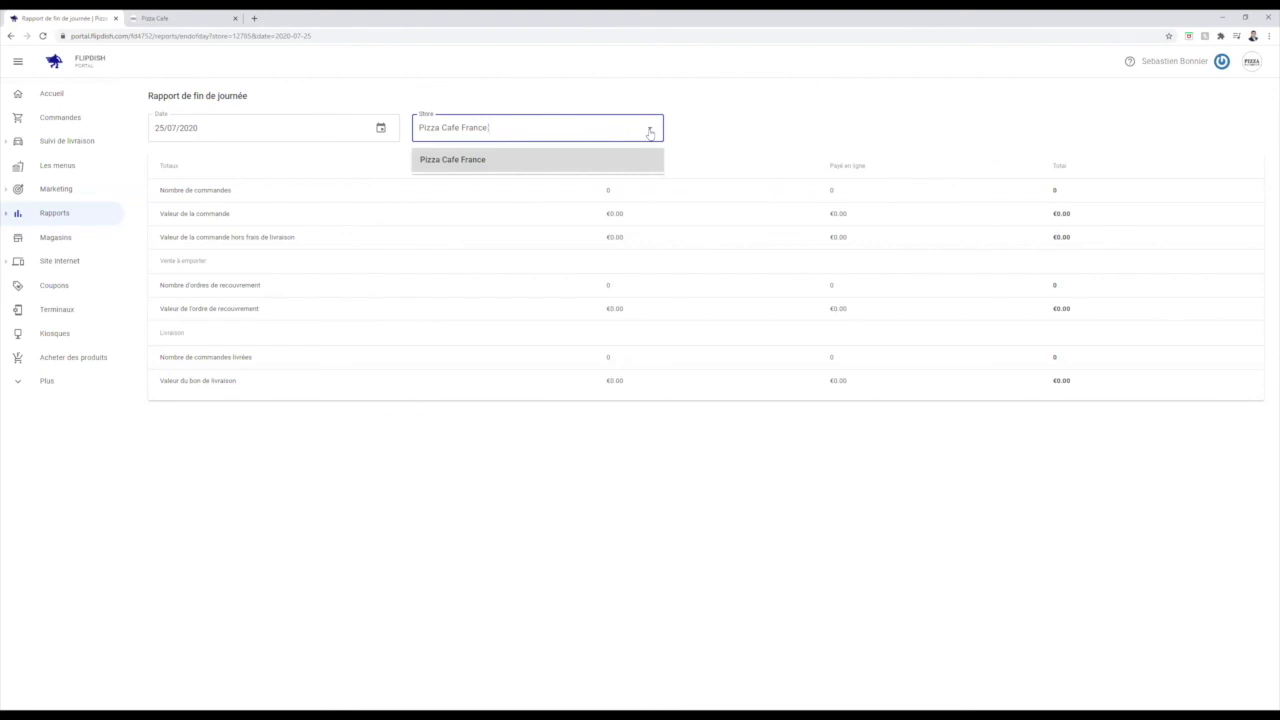
{"action": "left_click", "coordinate": [692, 129]}
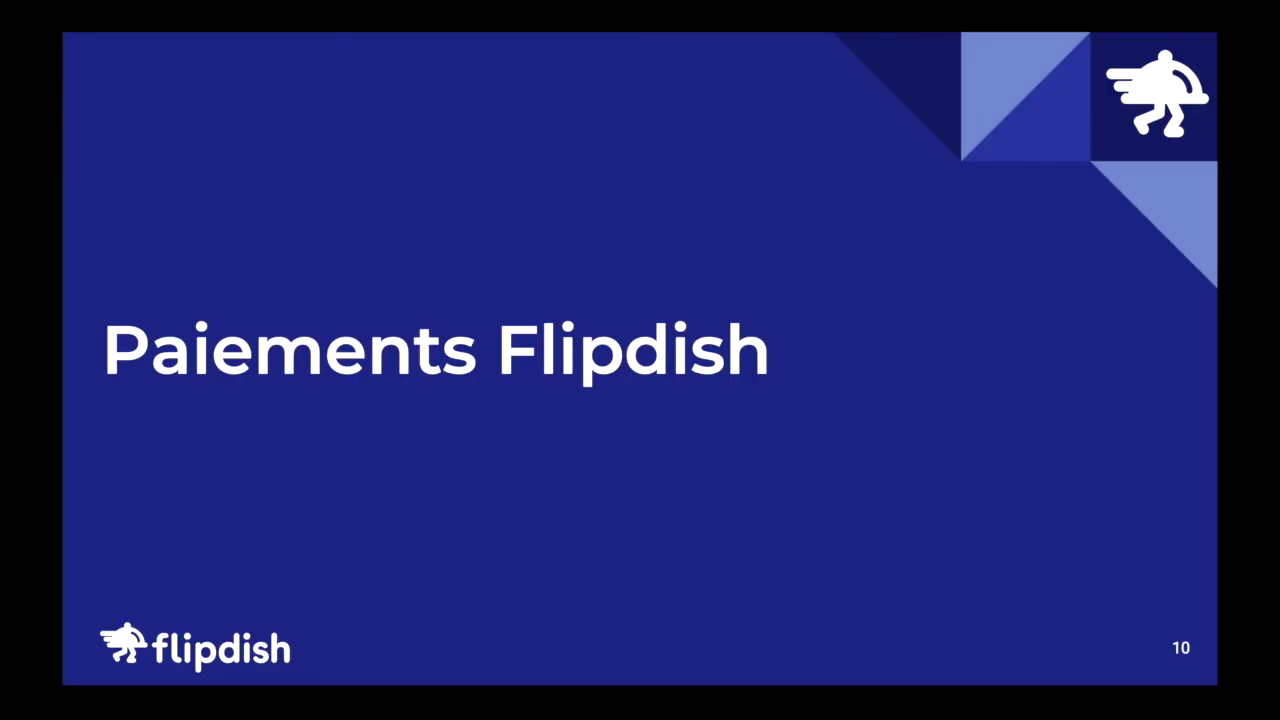
{"action": "key", "text": "Right"}
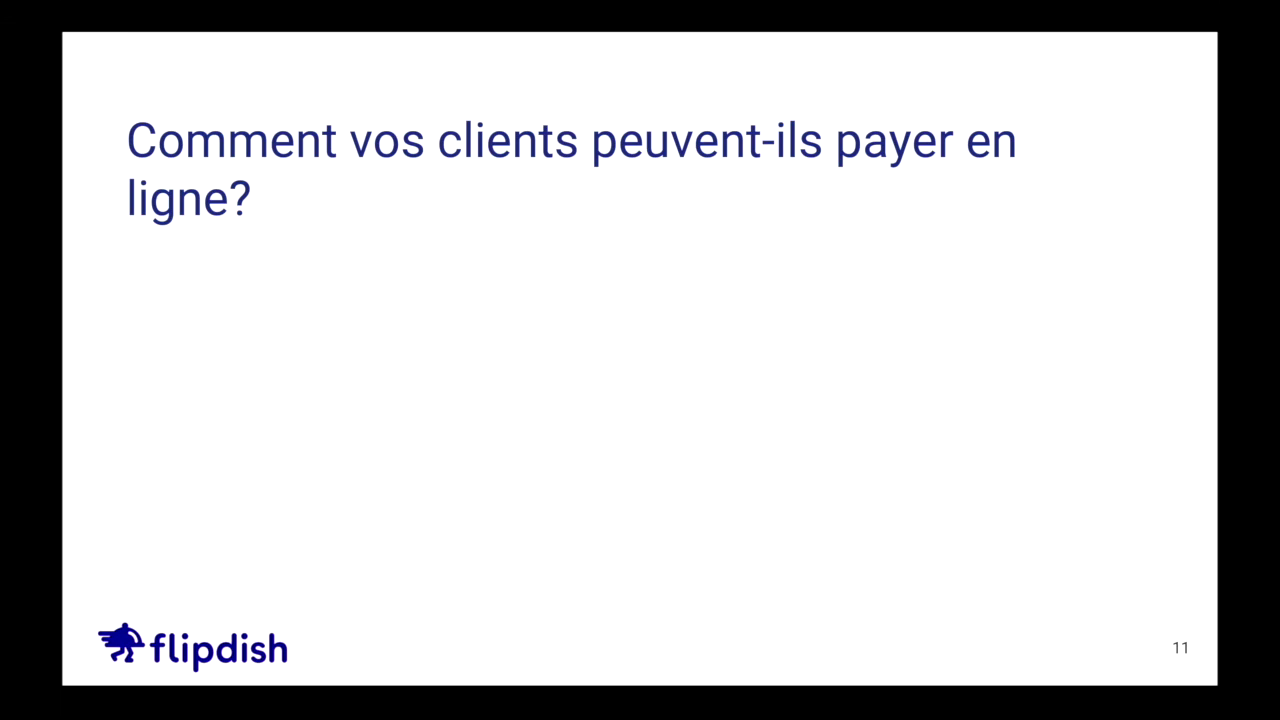
{"action": "key", "text": "Right"}
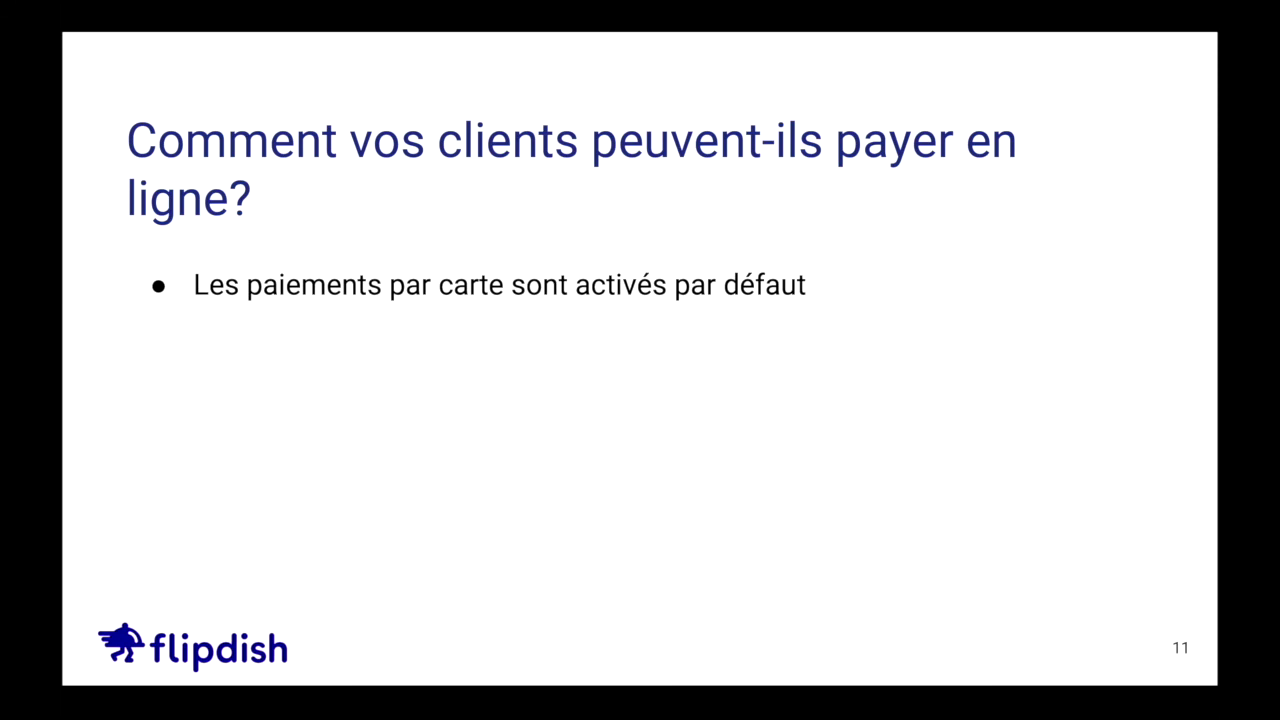
{"action": "key", "text": "Right"}
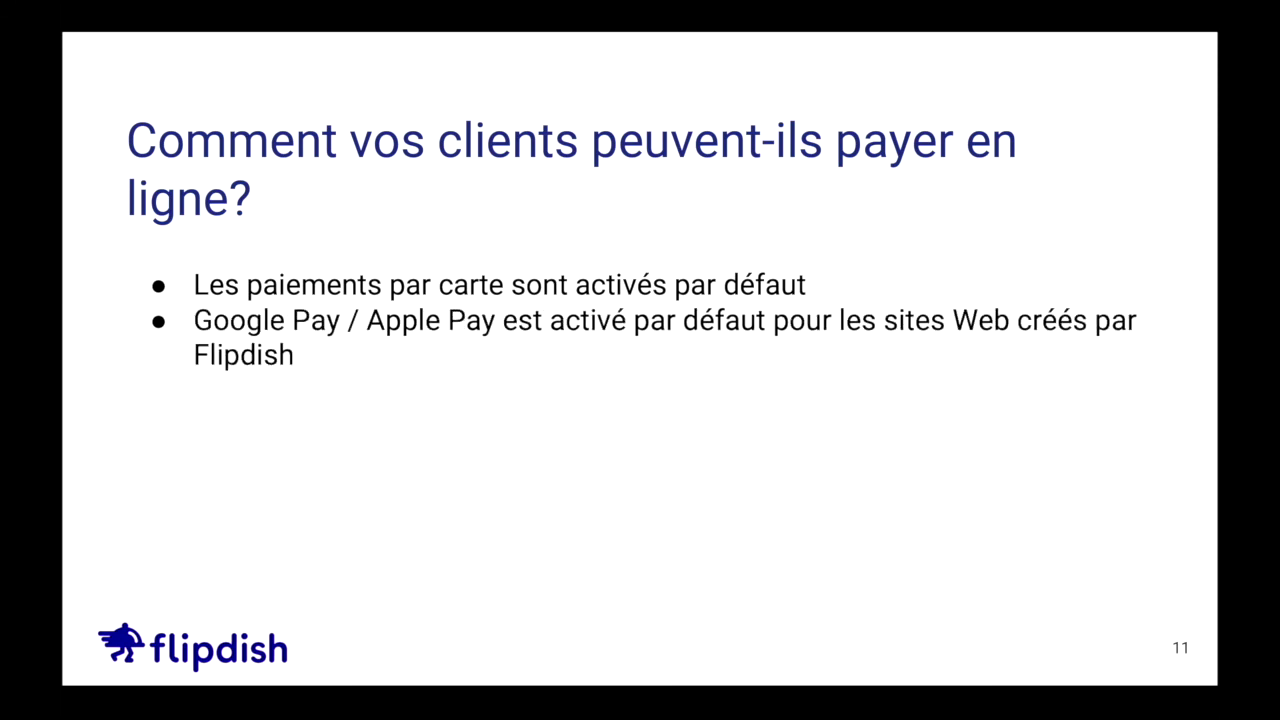